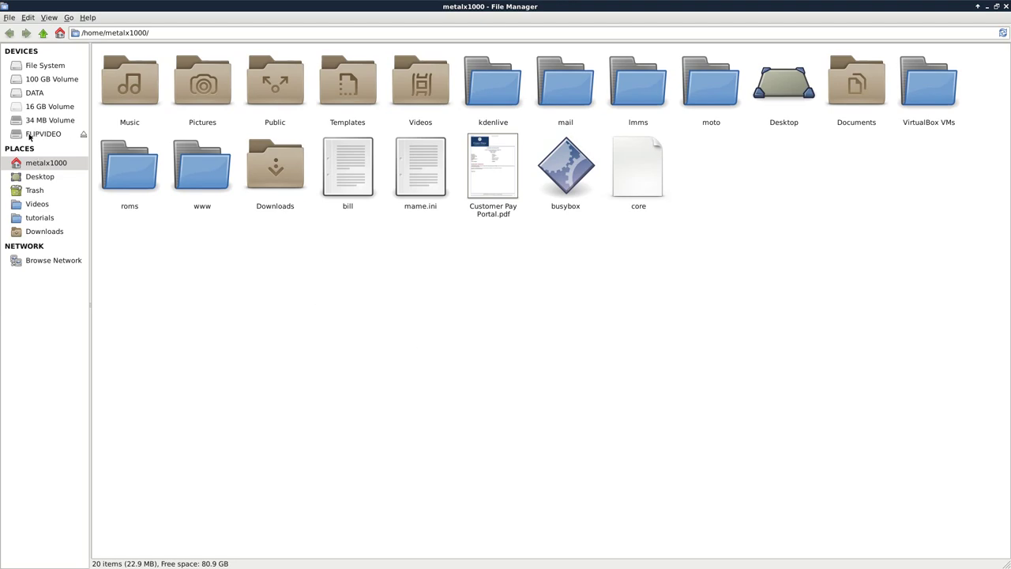
Open the FLIPVIDEO volume and create a folder named New Folder in its root.
{"action": "mouse_move", "coordinate": [38, 139]}
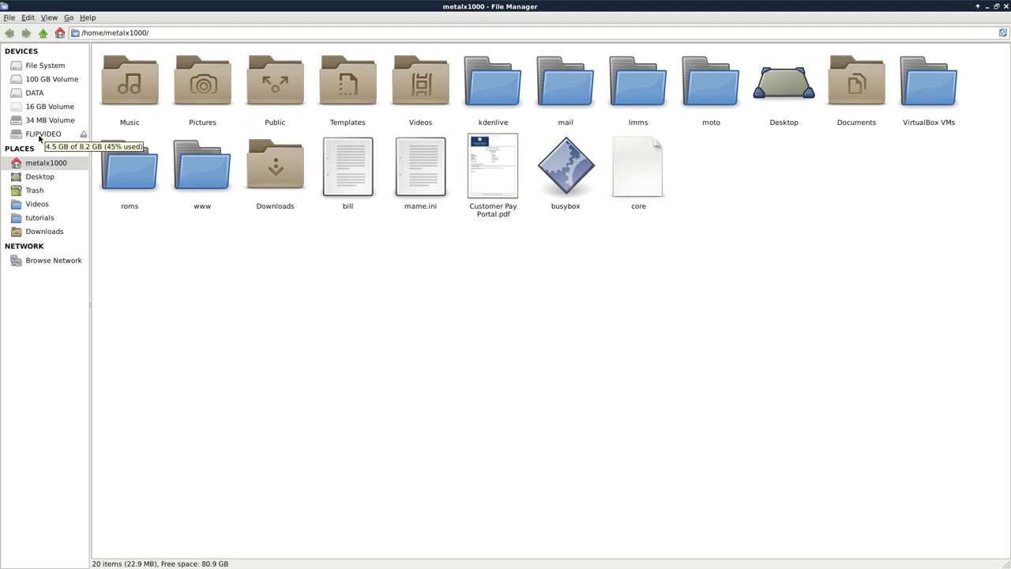
{"action": "left_click", "coordinate": [39, 136]}
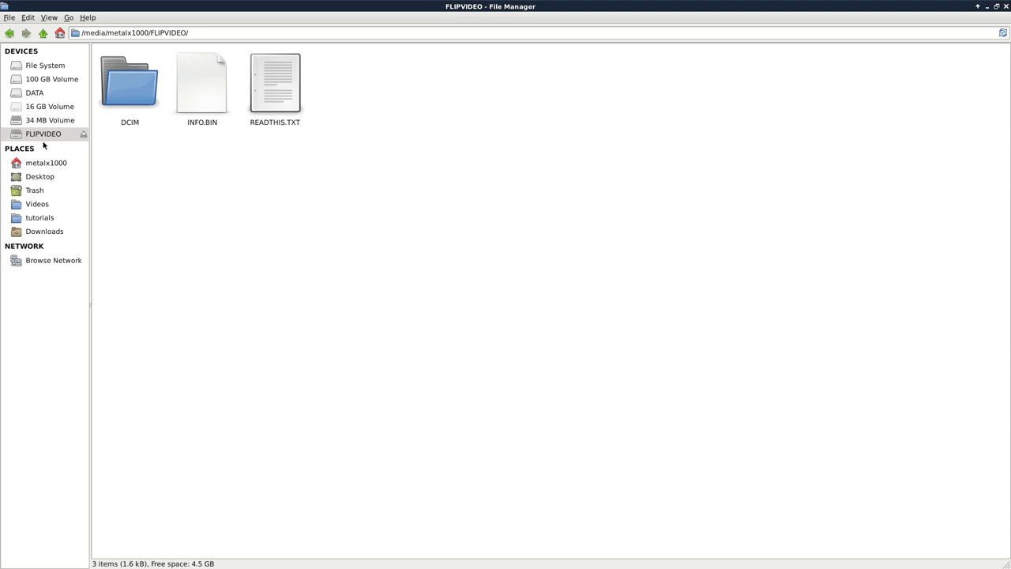
{"action": "right_click", "coordinate": [430, 123]}
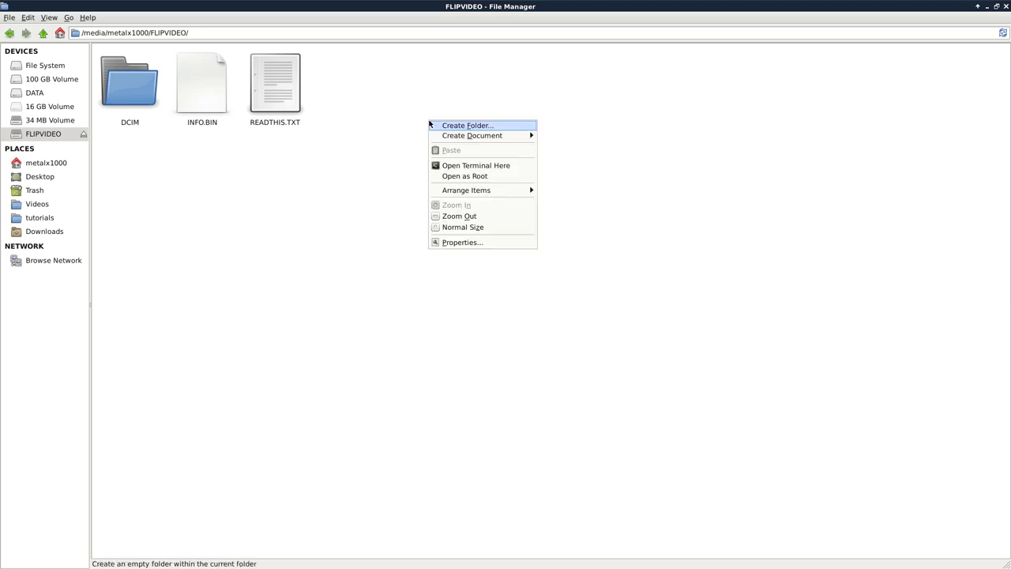
{"action": "left_click", "coordinate": [469, 126]}
{"action": "left_click", "coordinate": [567, 306]}
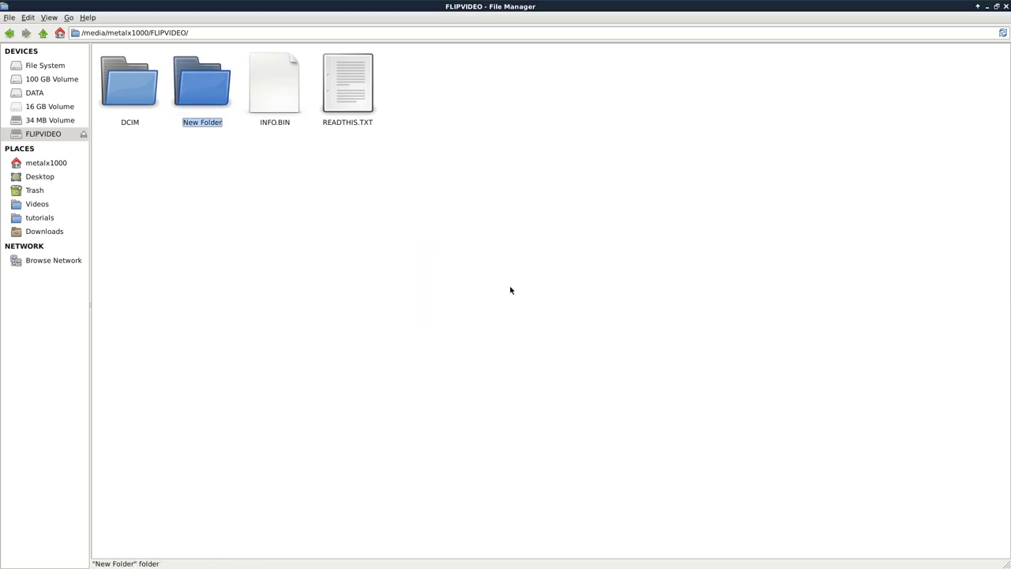
Permanently delete the New Folder folder from the FLIPVIDEO volume.
{"action": "left_click", "coordinate": [195, 180]}
{"action": "left_click_drag", "start_coordinate": [195, 180], "coordinate": [201, 95]}
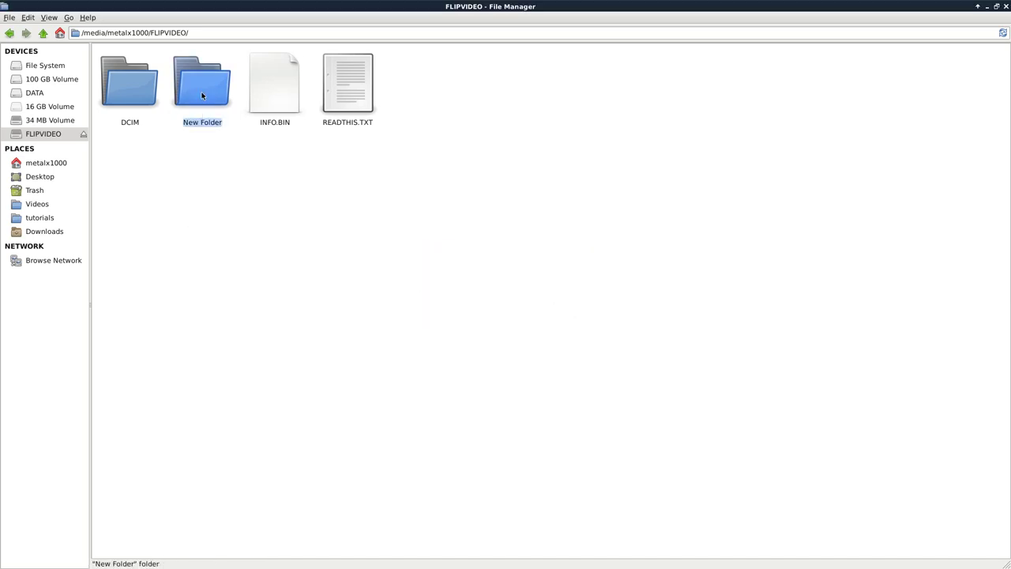
{"action": "key", "text": "shift+Delete"}
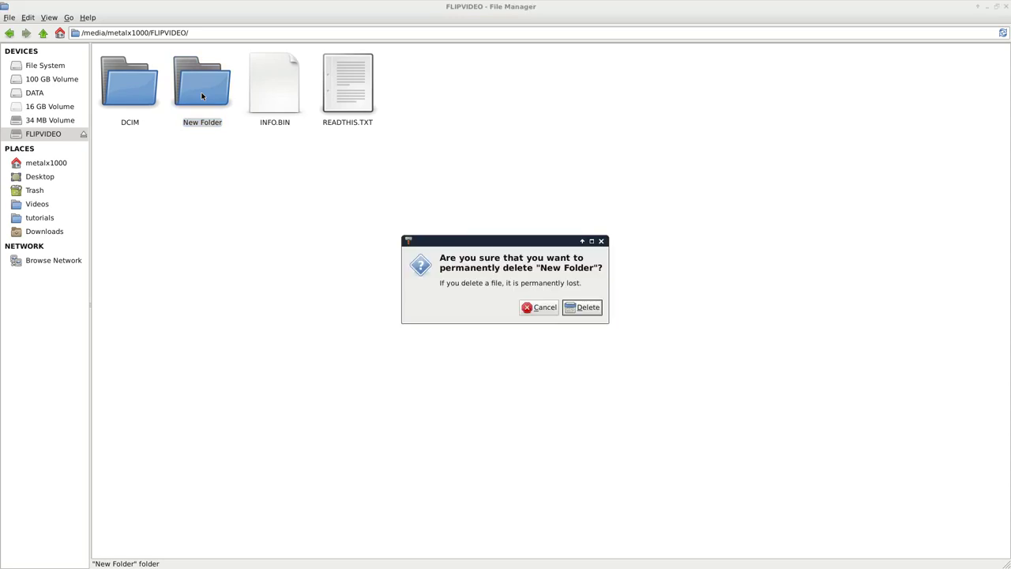
{"action": "key", "text": "Return"}
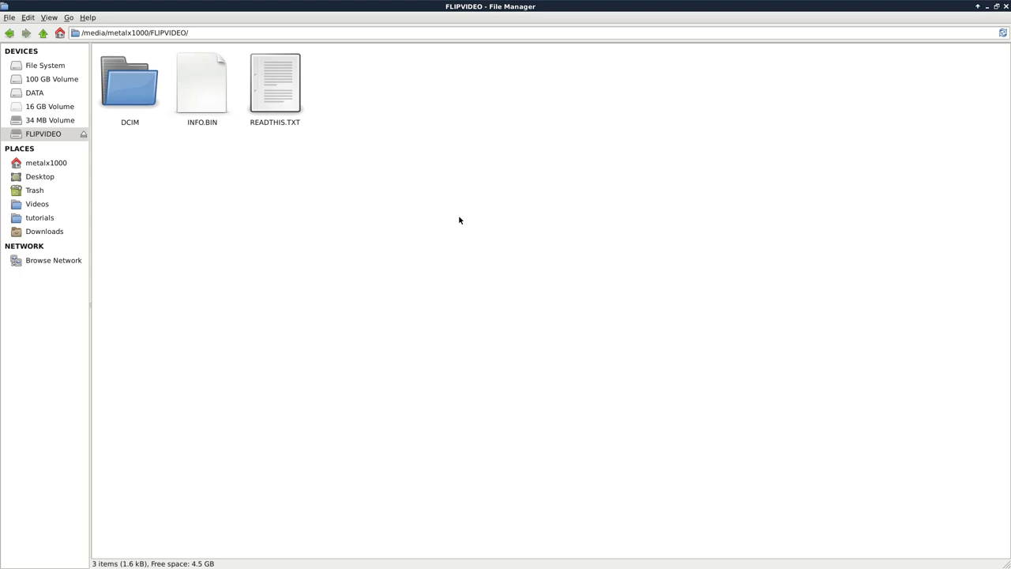
Eject the FLIPVIDEO volume and close the file manager window.
{"action": "left_click", "coordinate": [83, 136]}
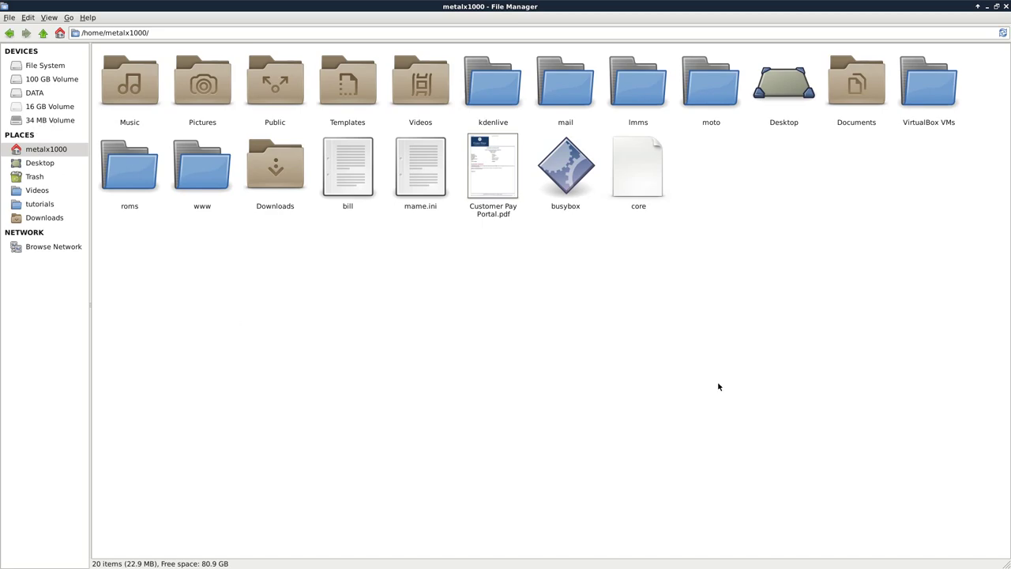
{"action": "left_click", "coordinate": [1006, 6]}
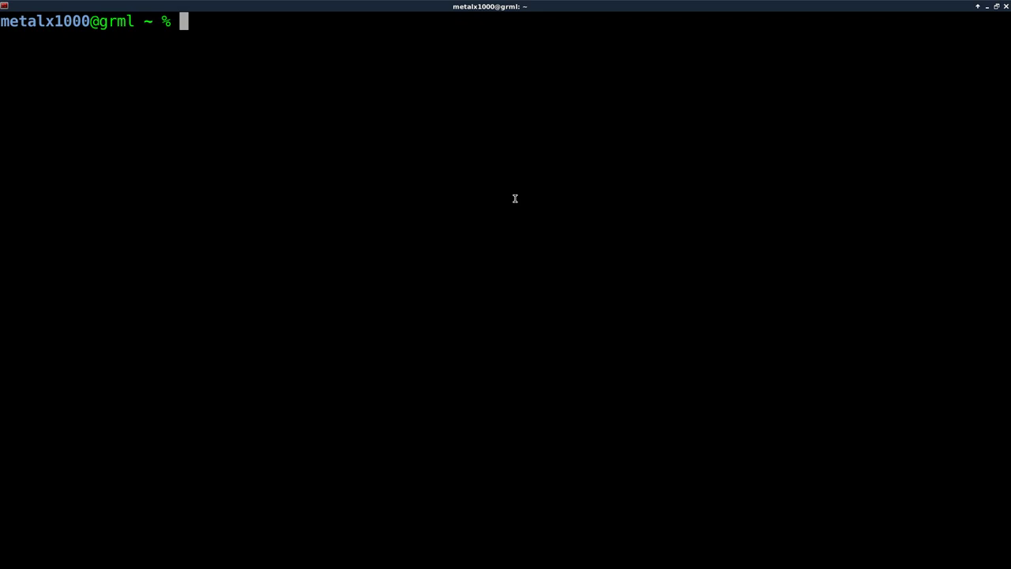
List the devices matching /dev/sd* with ls and repeat the listing twice to detect the reconnected drive.
{"action": "type", "text": "ls /dev/sd*"}
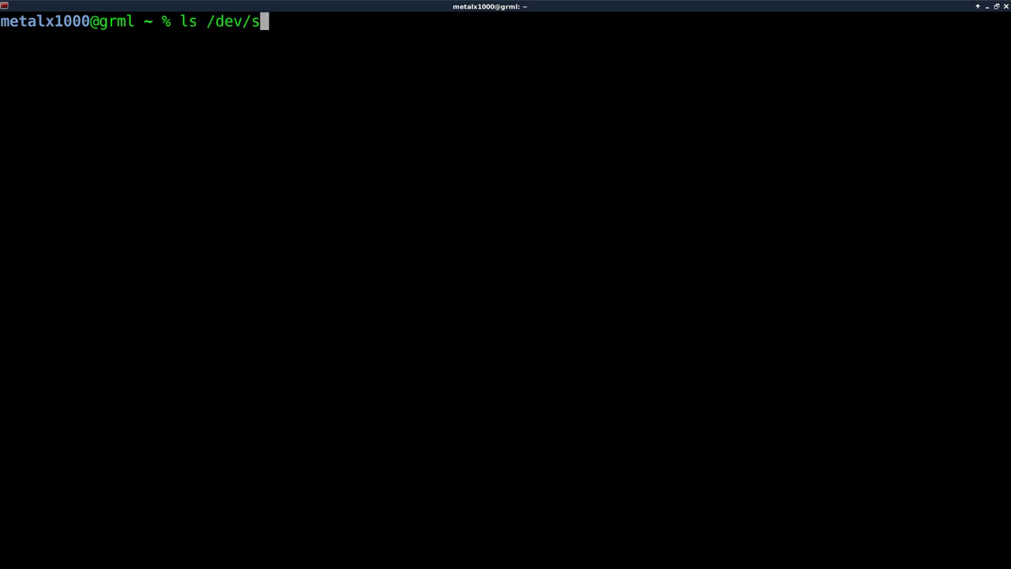
{"action": "key", "text": "Return"}
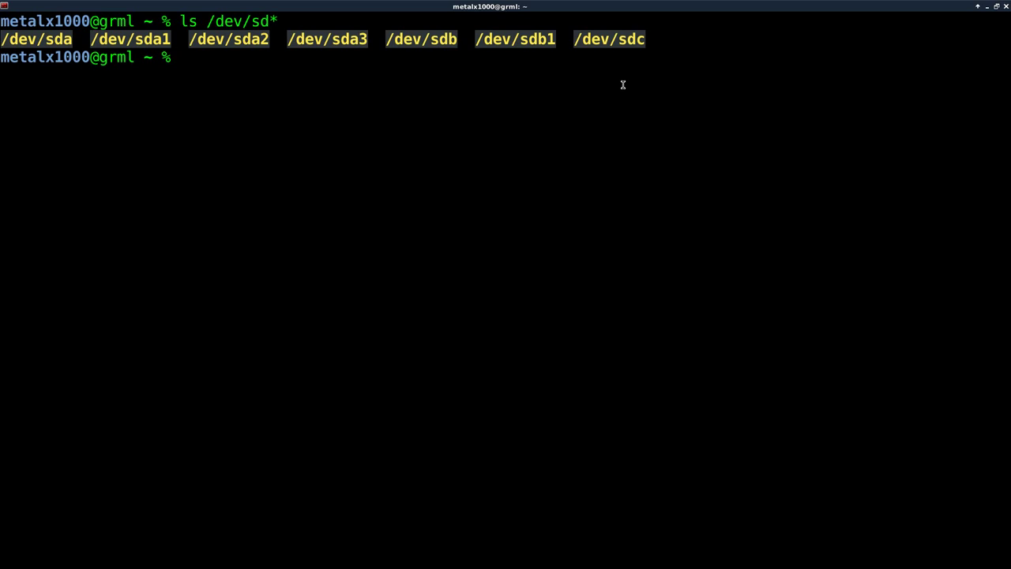
{"action": "key", "text": "Up"}
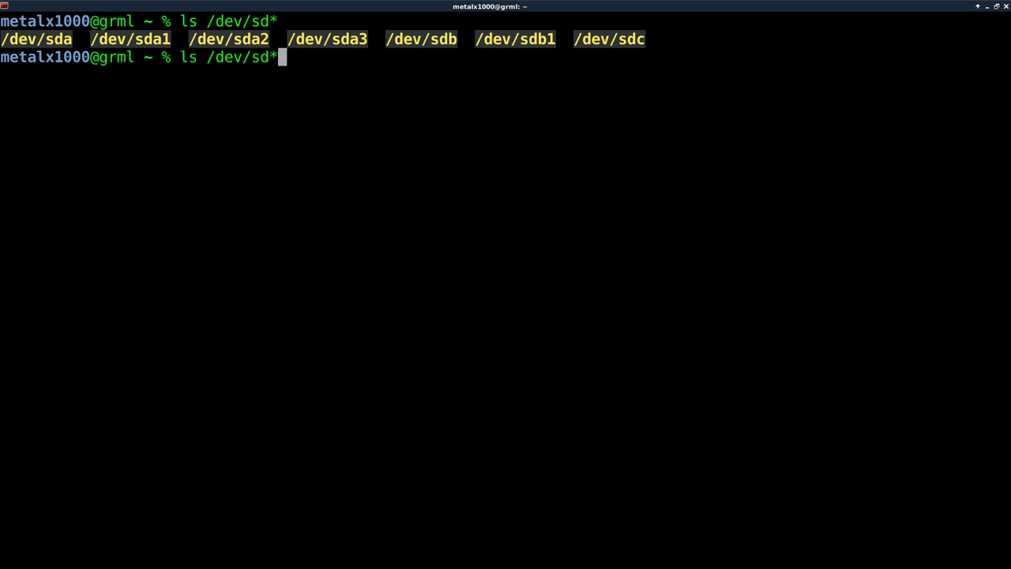
{"action": "key", "text": "Return"}
{"action": "key", "text": "Up"}
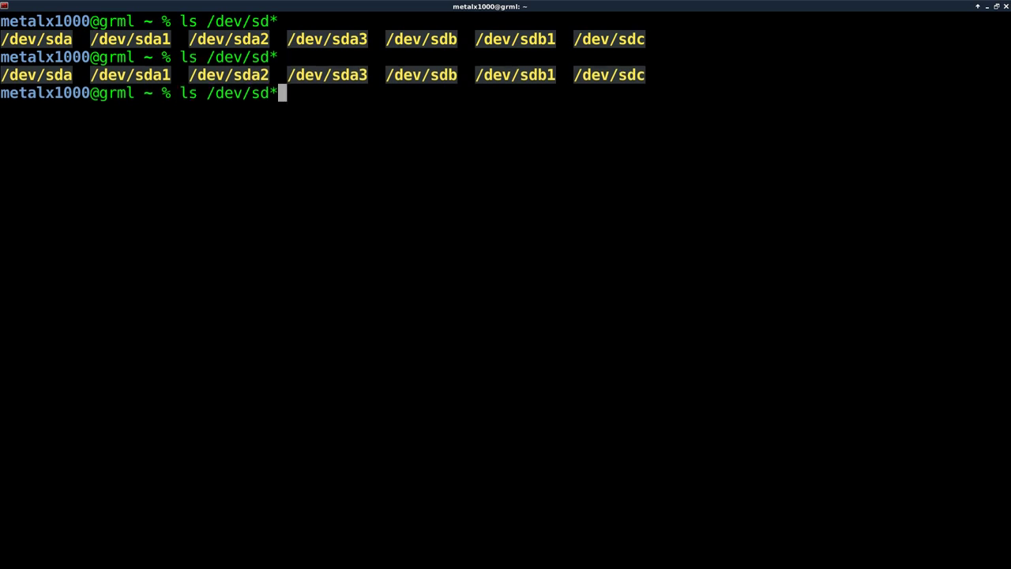
{"action": "key", "text": "Return"}
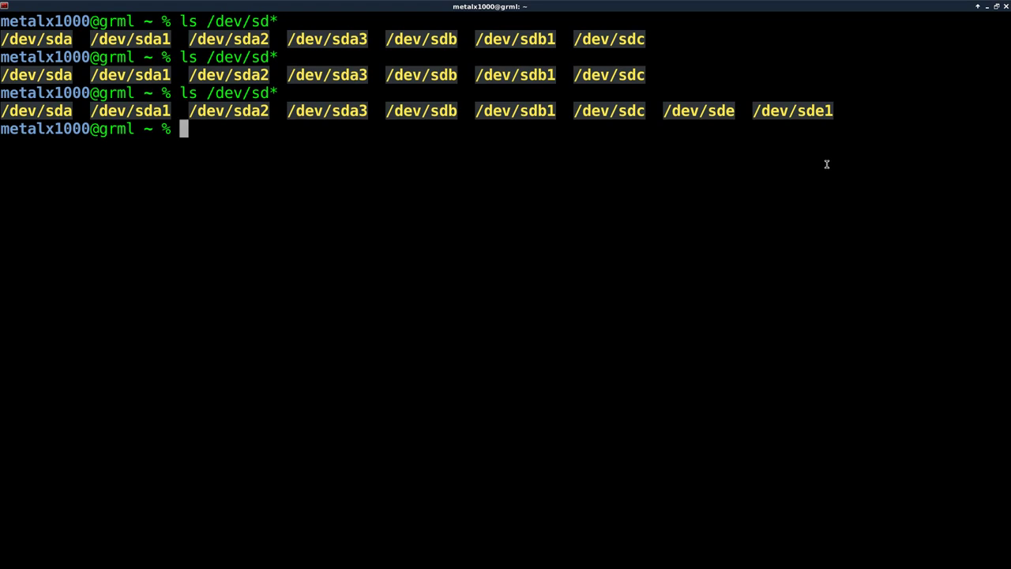
Highlight the /dev/sde and /dev/sde1 entries in the latest listing and close the file manager window that opened.
{"action": "double_click", "coordinate": [718, 111]}
{"action": "left_click", "coordinate": [616, 238]}
{"action": "left_click_drag", "start_coordinate": [664, 111], "coordinate": [834, 111]}
{"action": "left_click", "coordinate": [789, 201]}
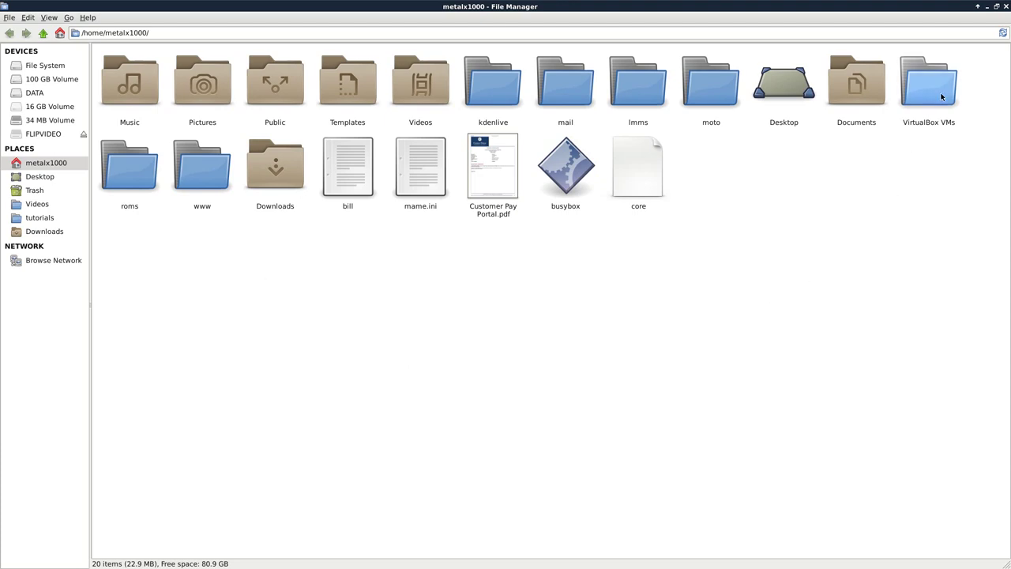
{"action": "left_click", "coordinate": [1006, 6]}
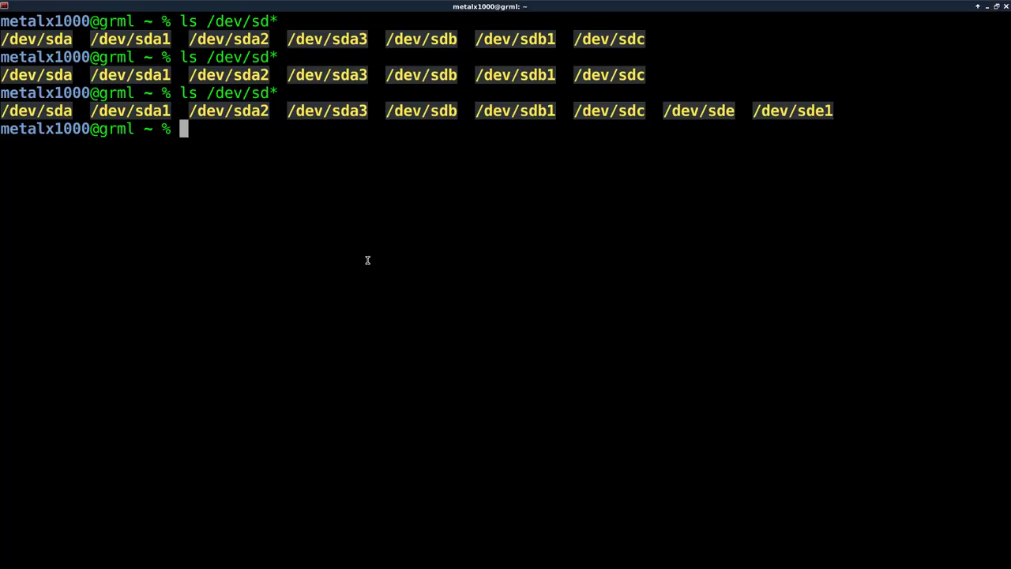
Try to mount /dev/sde1 with sudo without a mount point, entering the sudo password, and highlight /etc/fstab in the output.
{"action": "type", "text": "sudo "}
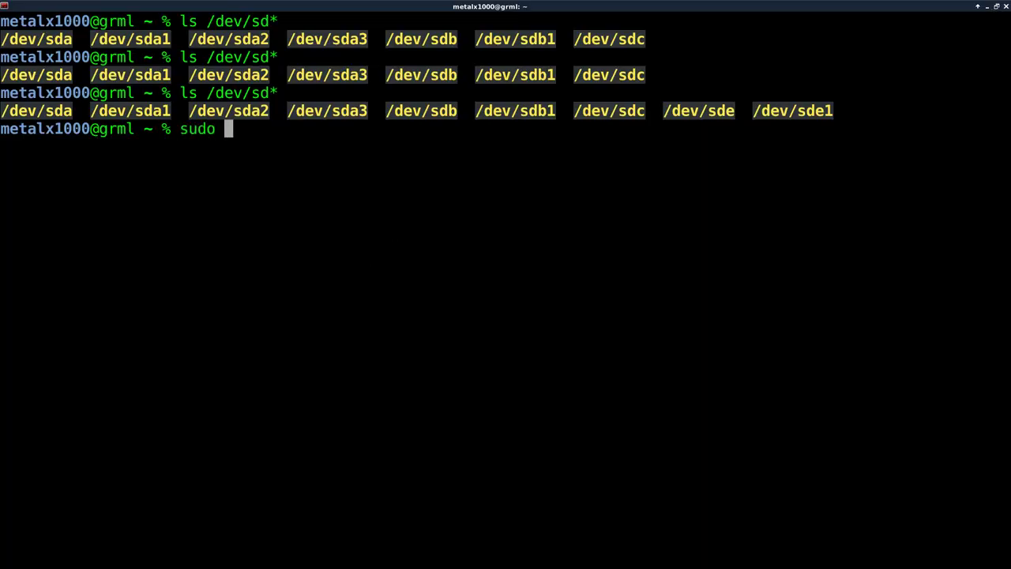
{"action": "type", "text": "mount /de"}
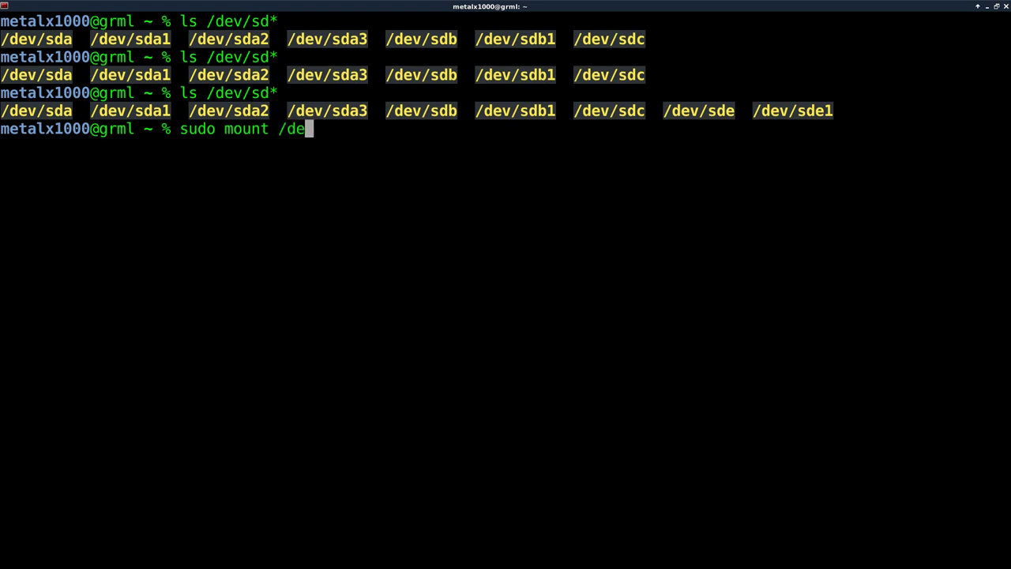
{"action": "type", "text": "v/sde1"}
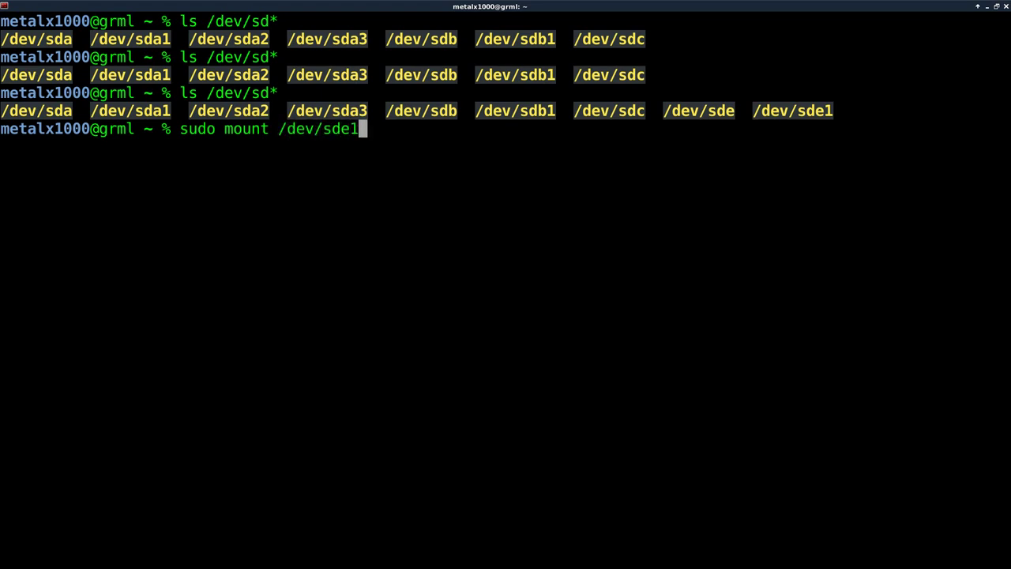
{"action": "key", "text": "Return"}
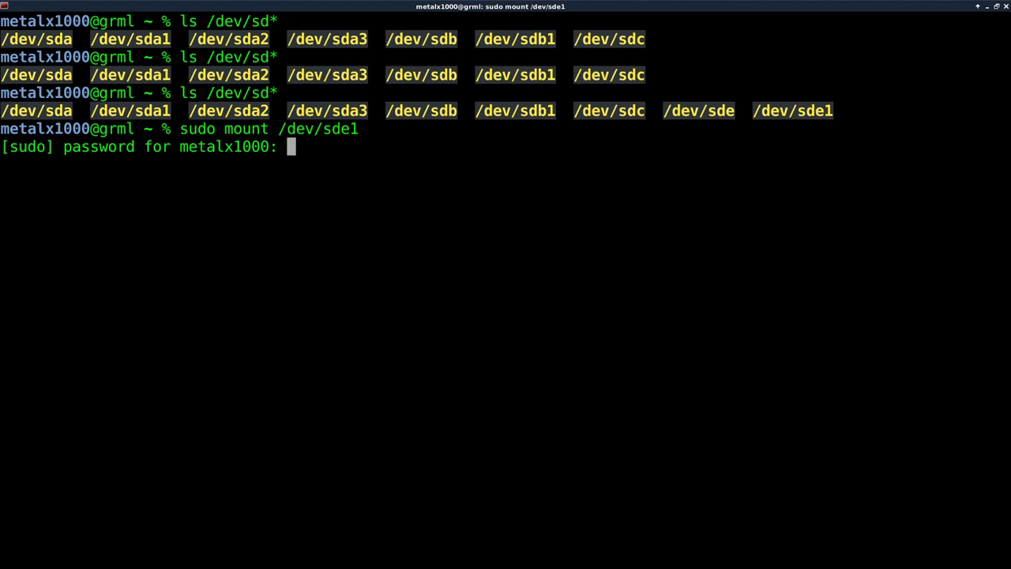
{"action": "key", "text": "Return"}
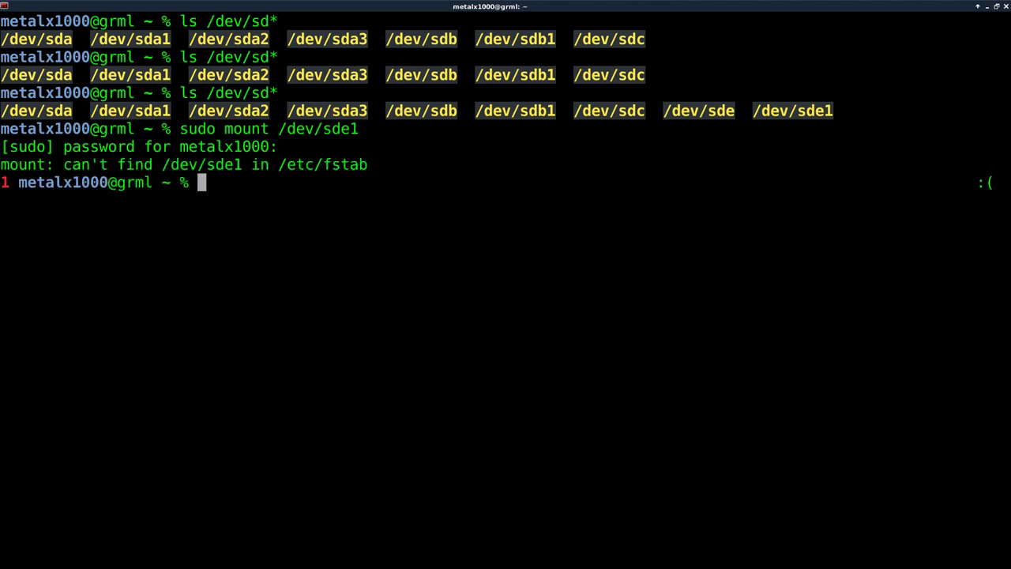
{"action": "left_click_drag", "start_coordinate": [282, 164], "coordinate": [367, 167]}
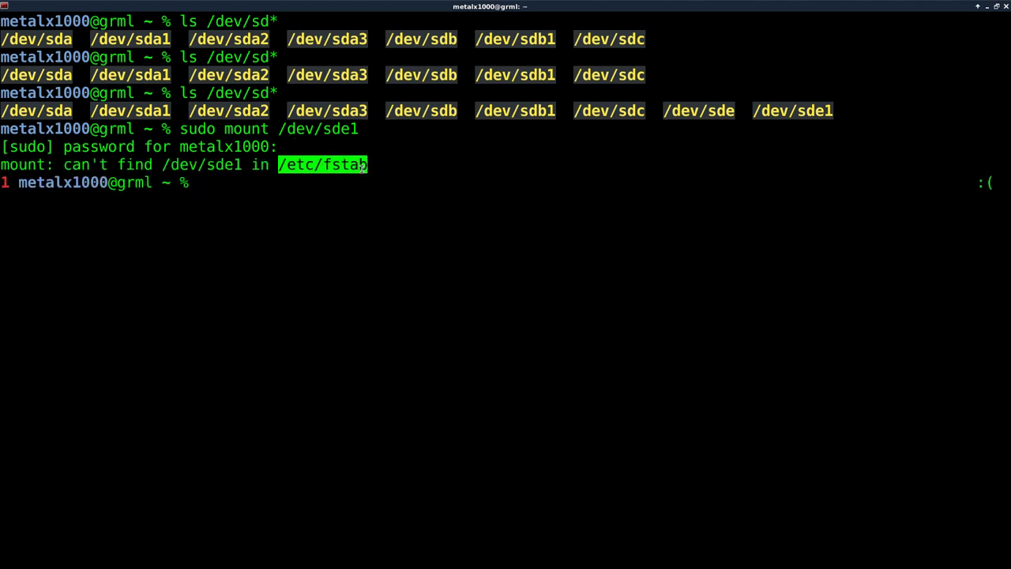
{"action": "left_click", "coordinate": [394, 200]}
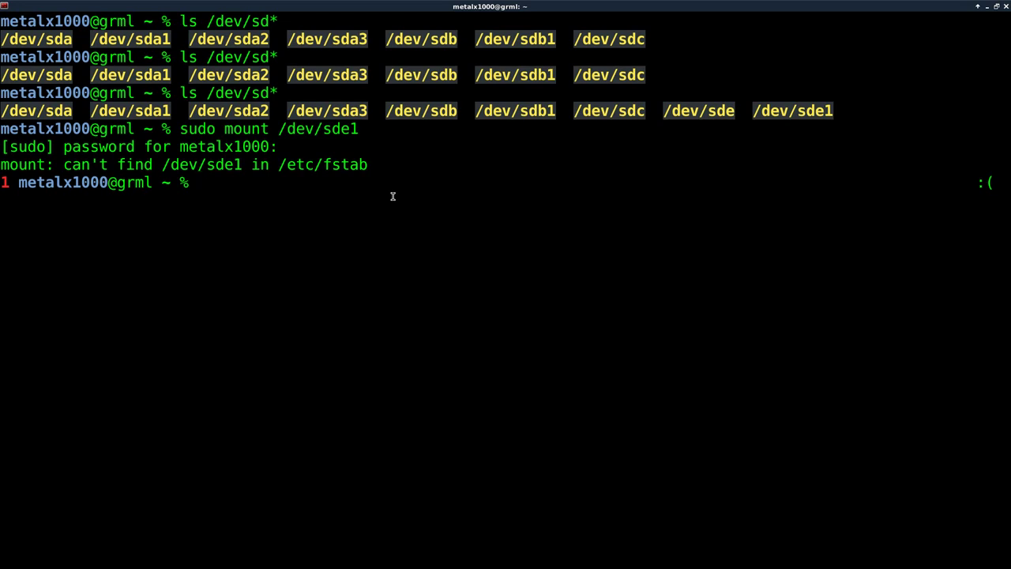
Run the mount command with sudo to mount /dev/sde1 at /mnt.
{"action": "key", "text": "Up"}
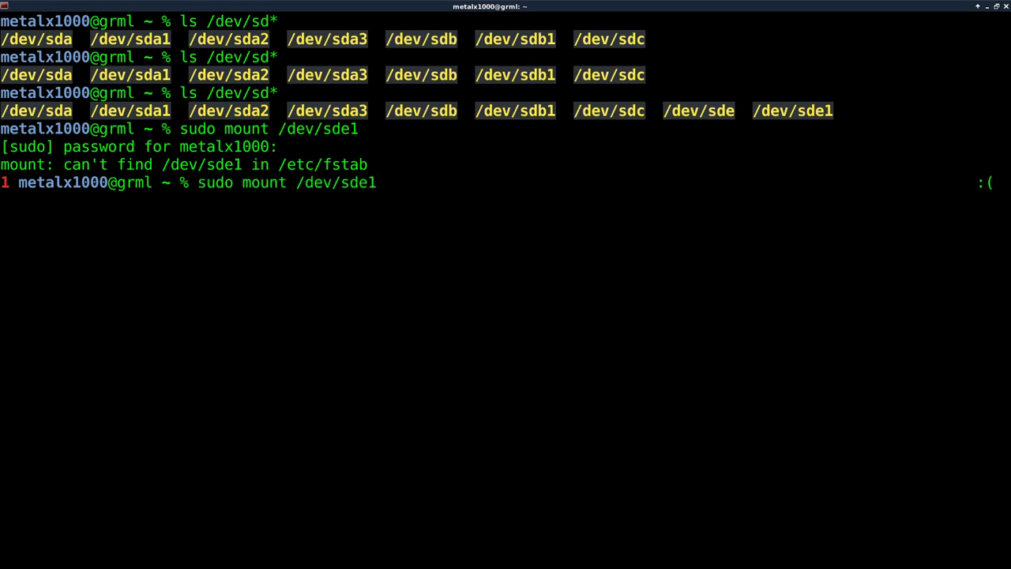
{"action": "type", "text": "/mnt"}
{"action": "key", "text": "Return"}
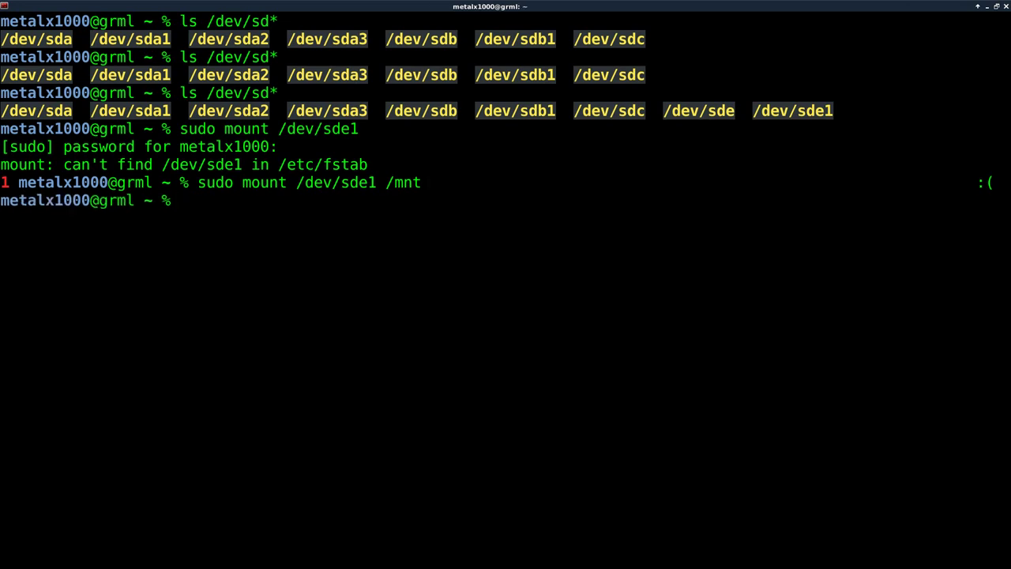
Change to the /mnt directory and list its contents.
{"action": "type", "text": "cd /mnt"}
{"action": "key", "text": "Return"}
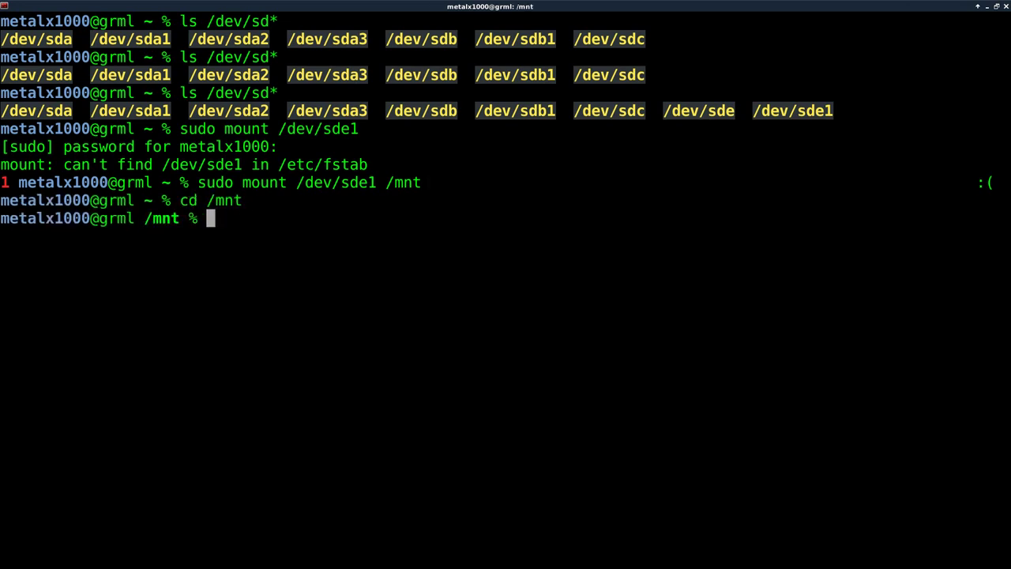
{"action": "type", "text": "ls"}
{"action": "key", "text": "Return"}
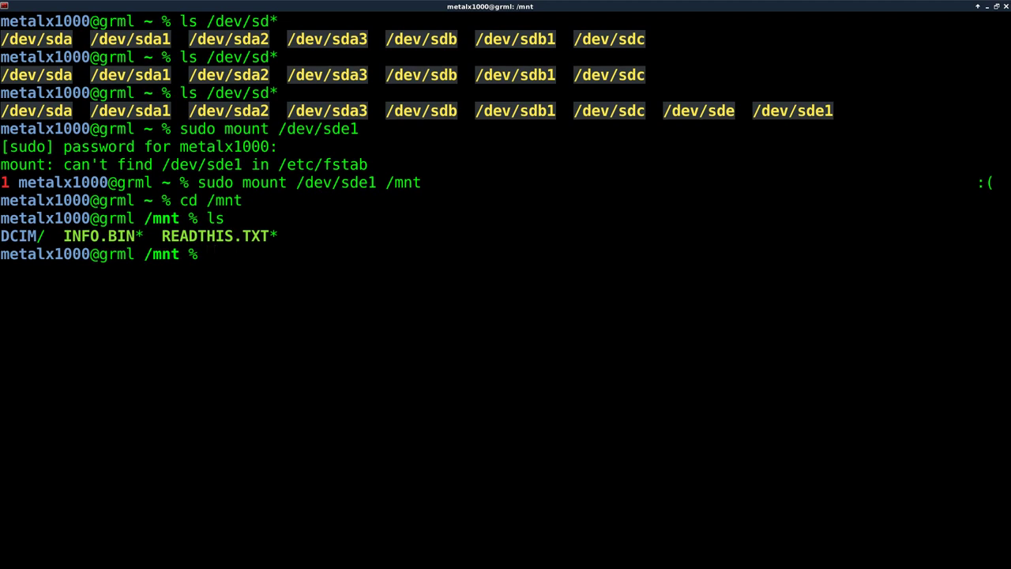
Try to create an empty file named 1 in /mnt with touch.
{"action": "type", "text": "touch 1"}
{"action": "key", "text": "Return"}
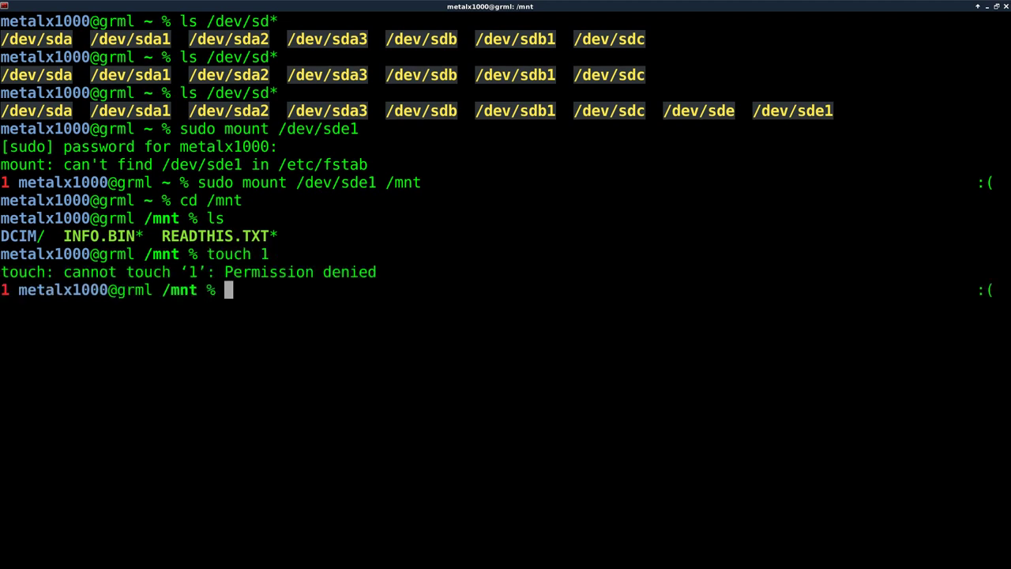
Open /mnt in Thunar from the terminal and check whether folders or documents can be created there.
{"action": "type", "text": "thunar"}
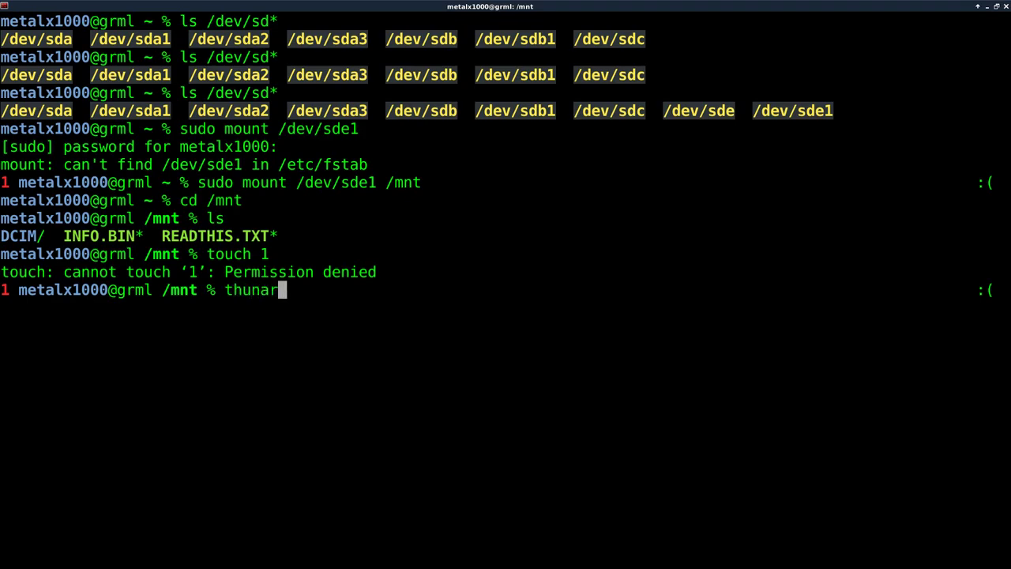
{"action": "key", "text": "Return"}
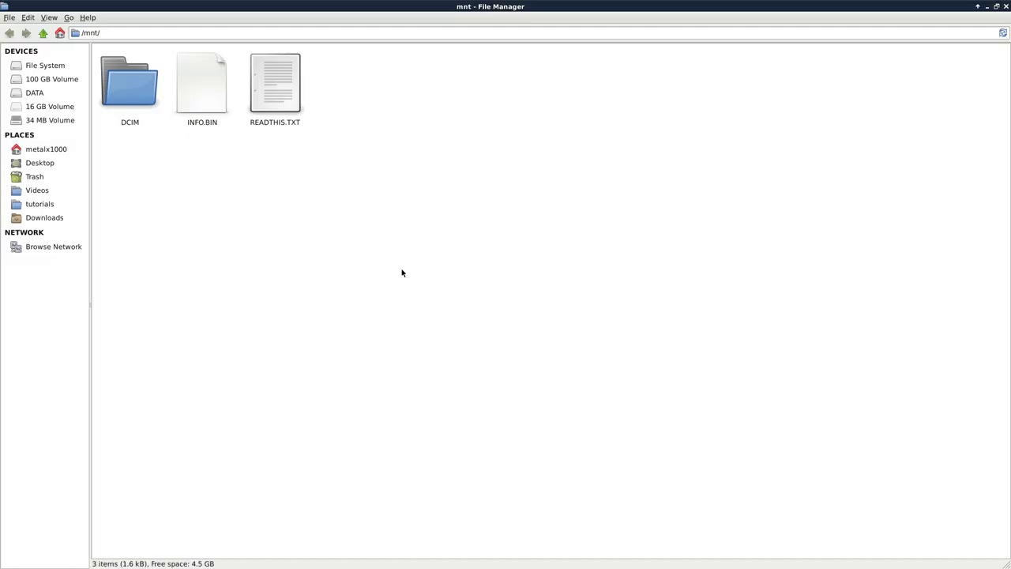
{"action": "right_click", "coordinate": [419, 139]}
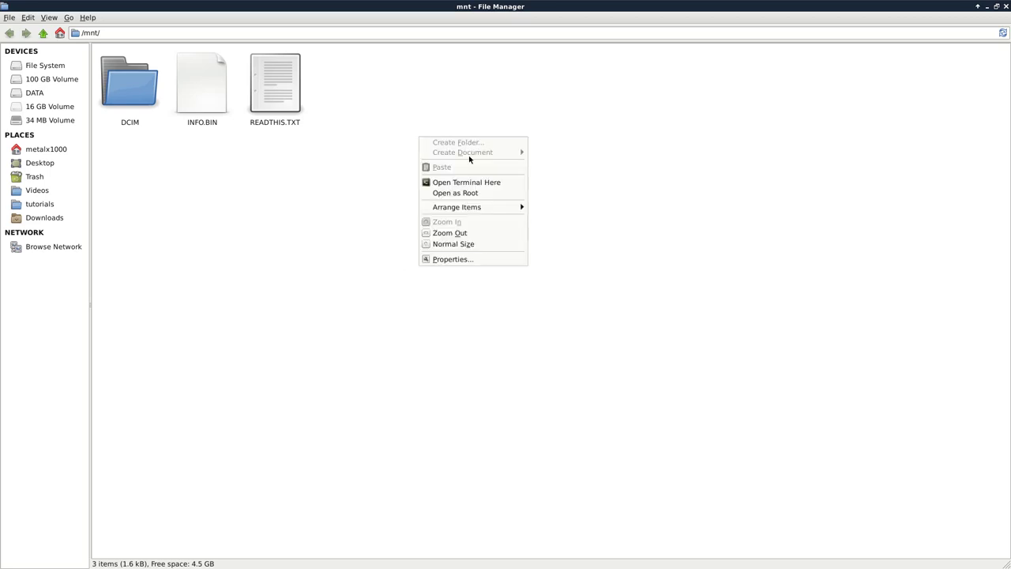
{"action": "left_click", "coordinate": [303, 181]}
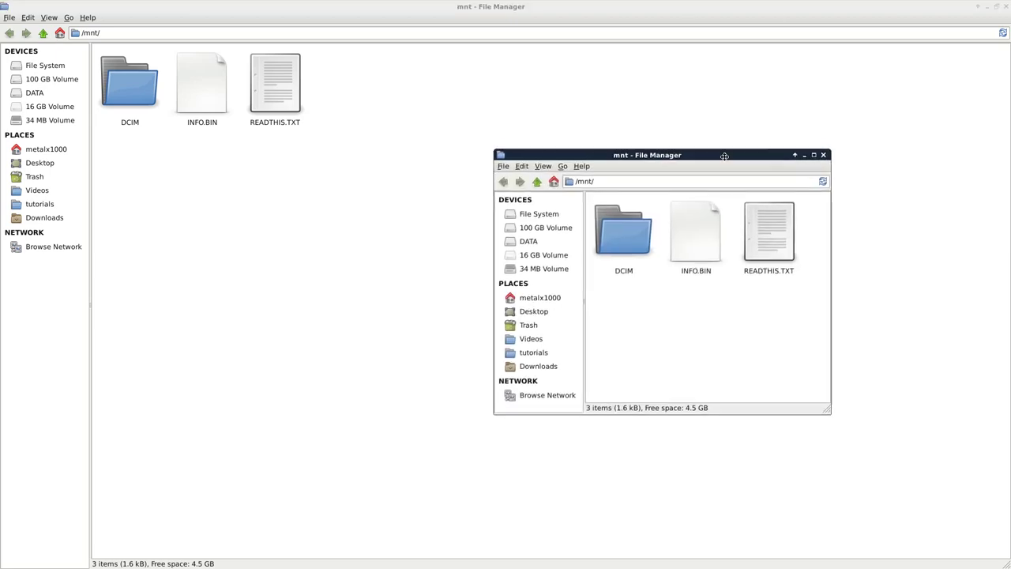
Copy READTHIS.TXT from the /mnt window into the home folder shown in a second file manager window beside it.
{"action": "left_click_drag", "start_coordinate": [945, 6], "coordinate": [331, 56]}
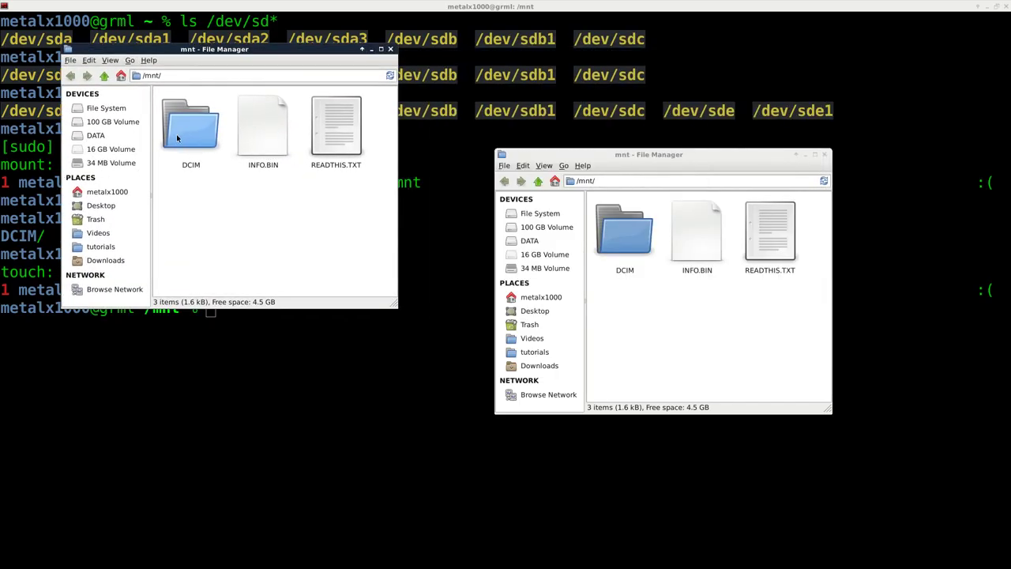
{"action": "left_click", "coordinate": [94, 193]}
{"action": "scroll", "coordinate": [321, 227], "scroll_direction": "down", "scroll_amount": 5}
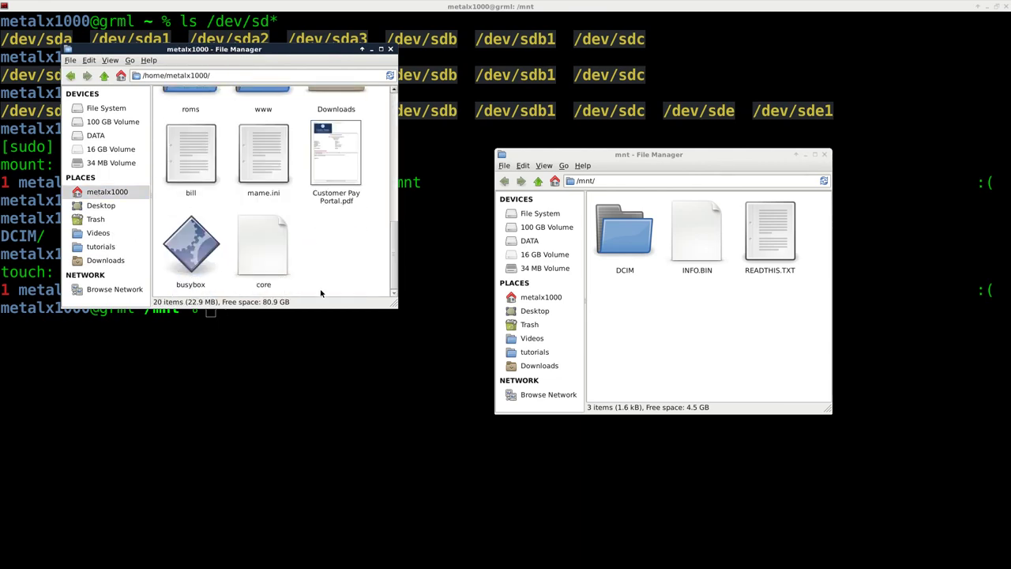
{"action": "left_click_drag", "start_coordinate": [263, 152], "coordinate": [313, 246]}
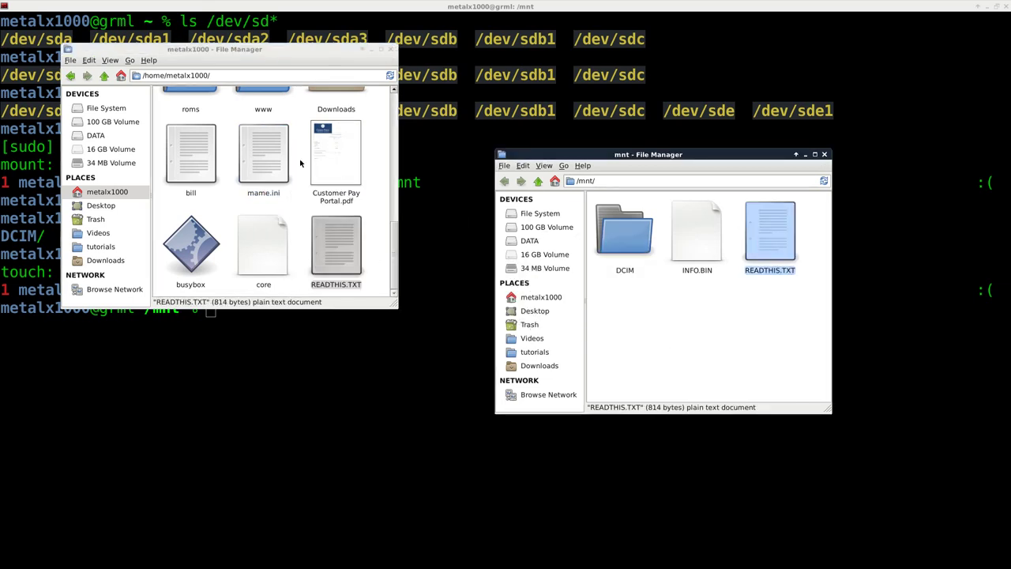
Close both file manager windows, the one for the home folder and the one for /mnt.
{"action": "left_click_drag", "start_coordinate": [263, 52], "coordinate": [270, 144]}
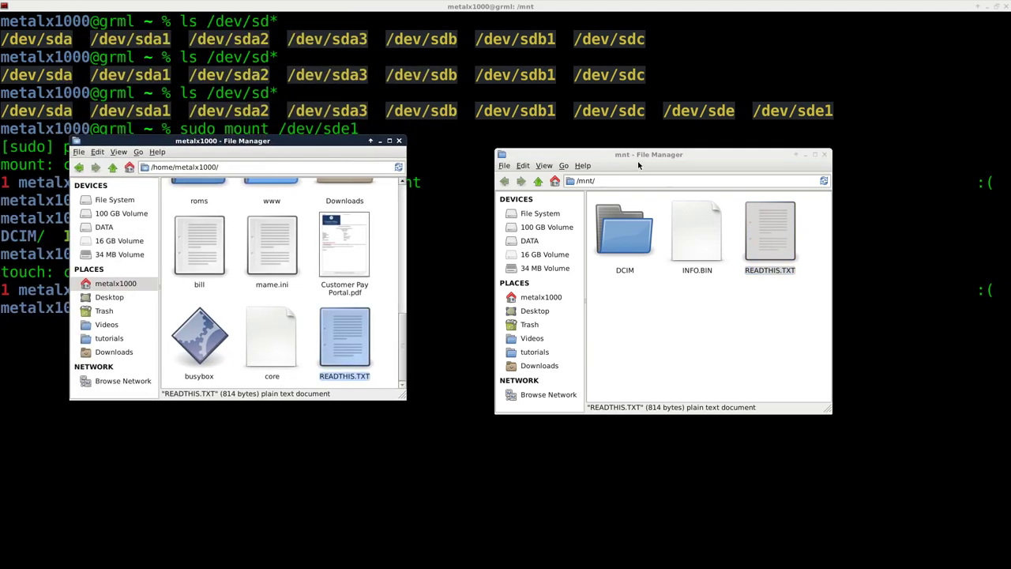
{"action": "left_click_drag", "start_coordinate": [642, 156], "coordinate": [662, 184]}
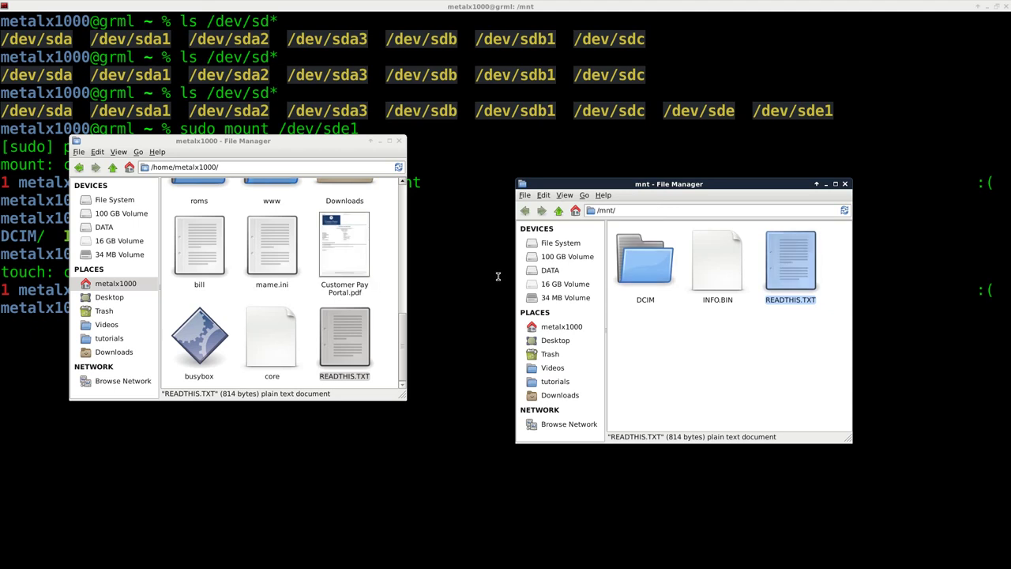
{"action": "left_click", "coordinate": [844, 185]}
{"action": "left_click", "coordinate": [398, 140]}
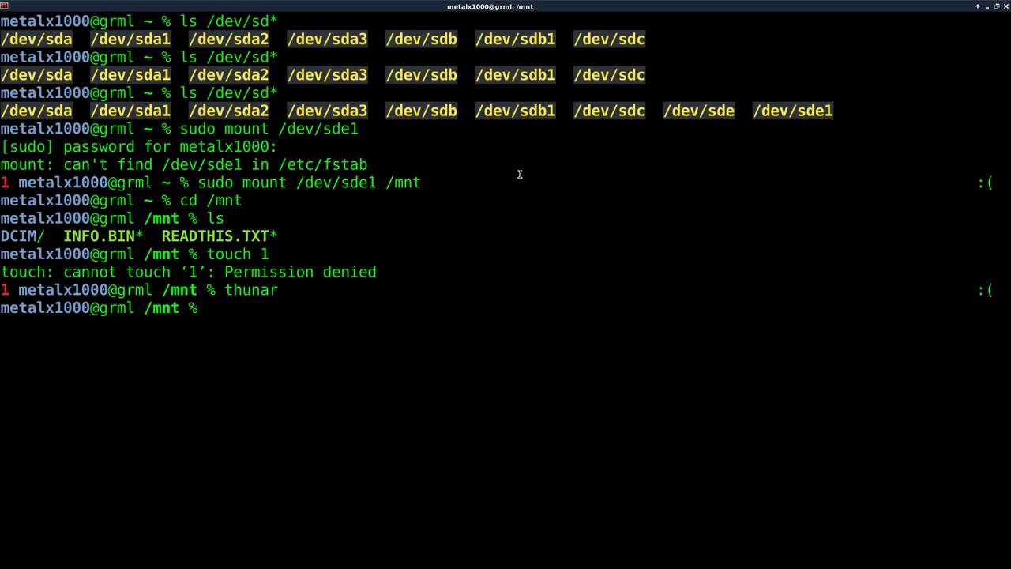
Try to unmount /mnt with sudo umount while the shell is still in that directory.
{"action": "type", "text": "sudo umount"}
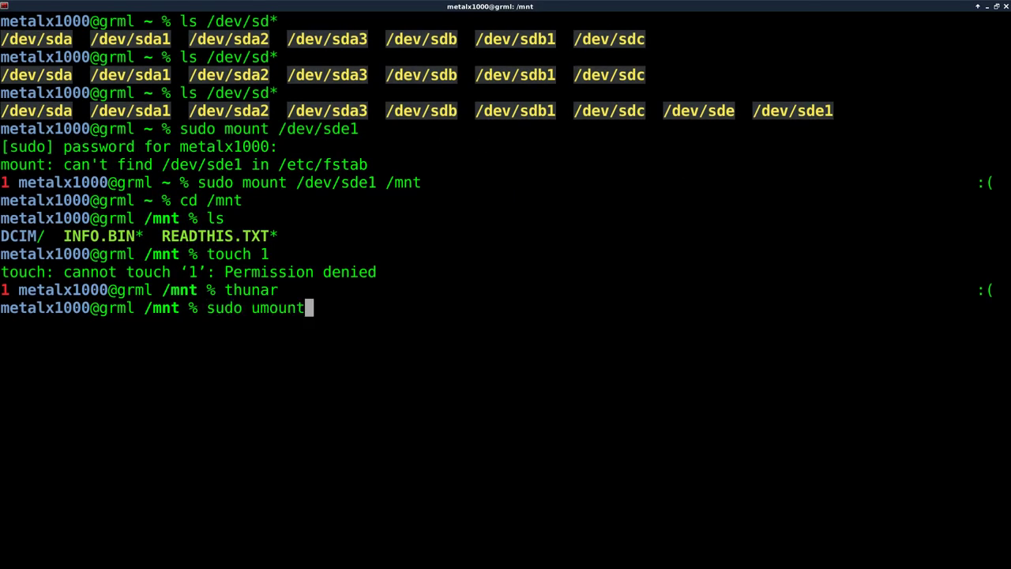
{"action": "type", "text": " /mnt"}
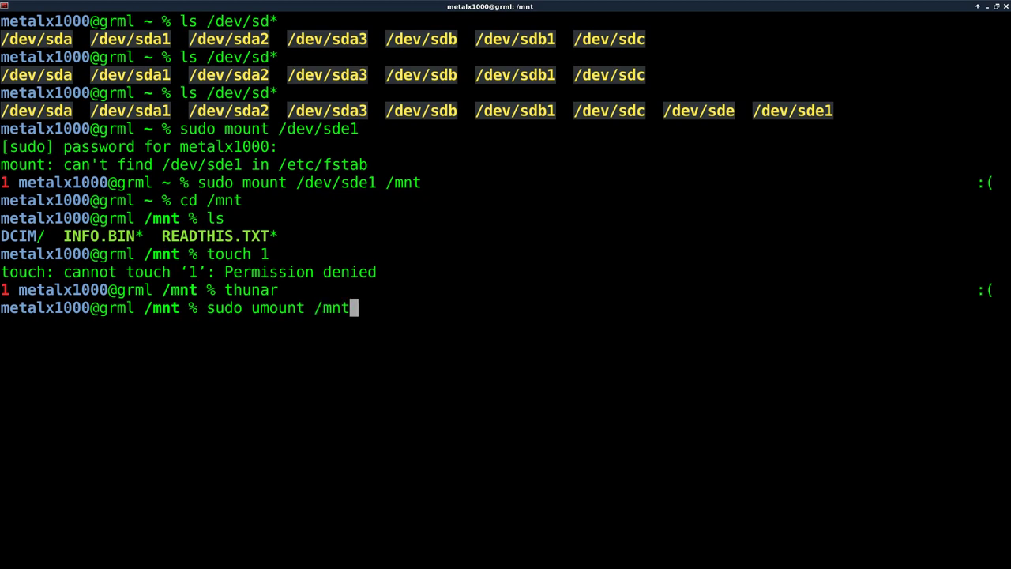
{"action": "key", "text": "Return"}
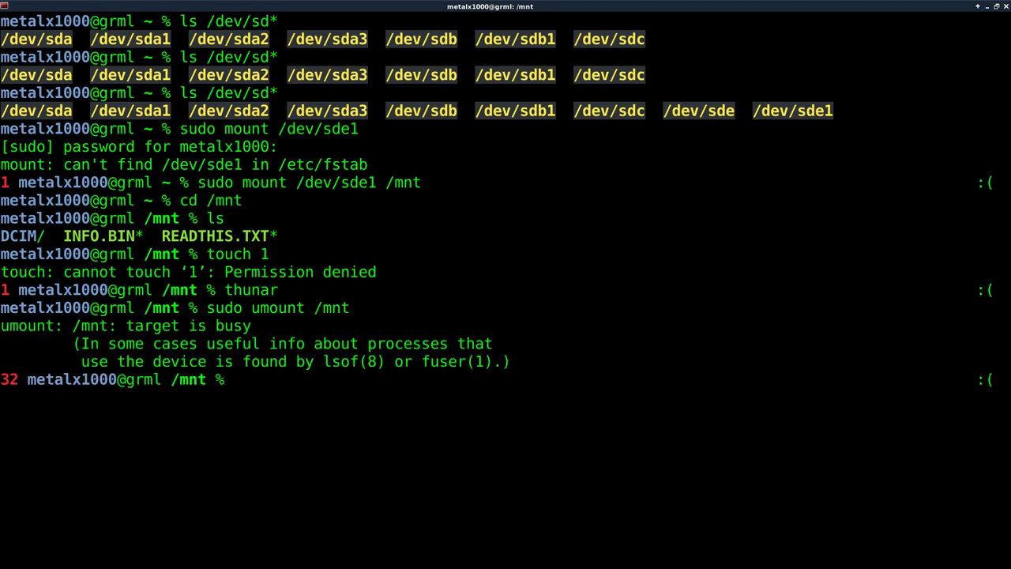
{"action": "left_click_drag", "start_coordinate": [172, 379], "coordinate": [206, 380]}
Change back to the home directory and unmount /mnt with sudo umount.
{"action": "type", "text": "cd"}
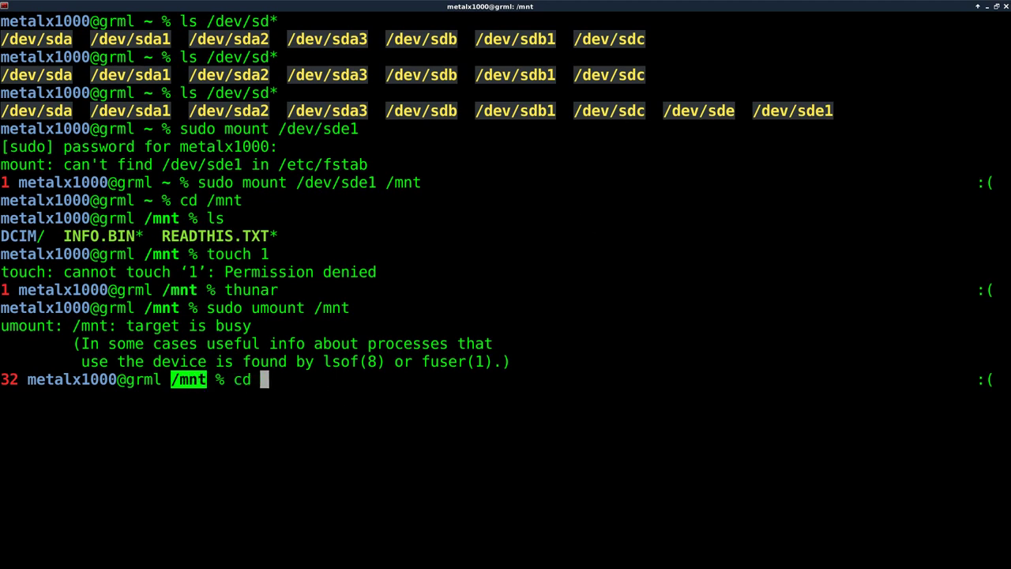
{"action": "key", "text": "Return"}
{"action": "key", "text": "Up"}
{"action": "key", "text": "Up"}
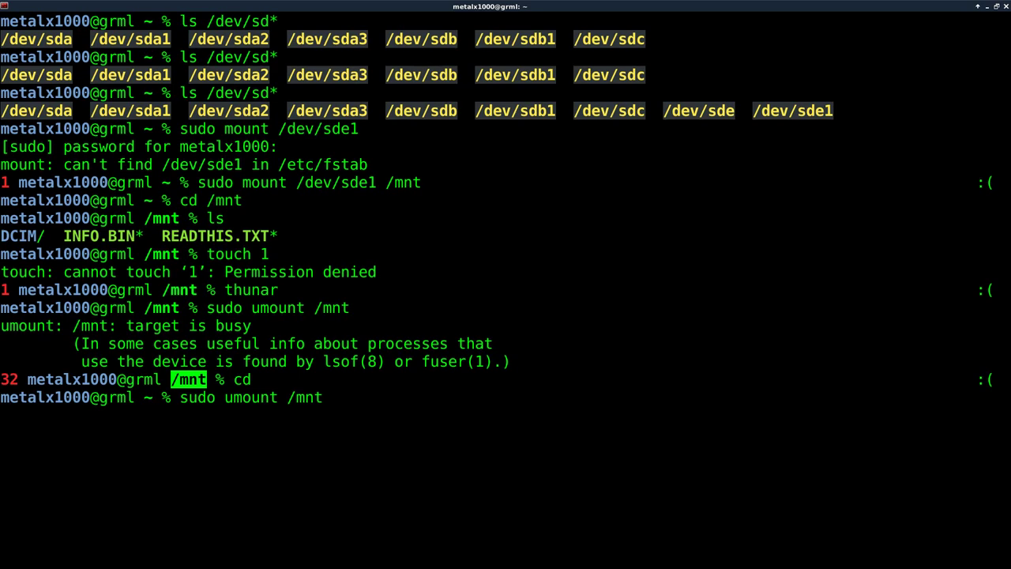
{"action": "key", "text": "Return"}
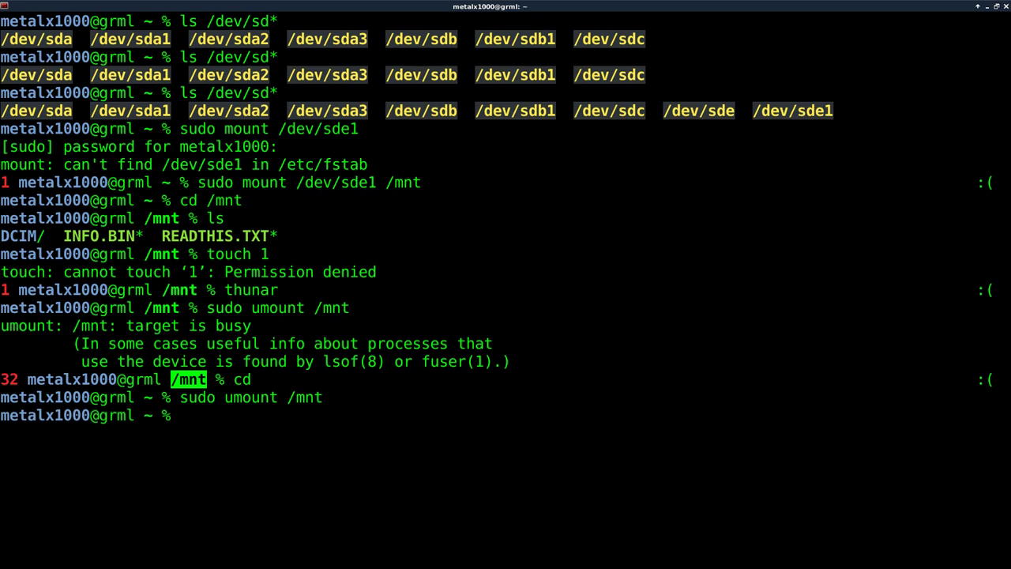
Launch Thunar from the terminal, open the FLIPVIDEO device in it and move its window beside the terminal text.
{"action": "type", "text": "thunar"}
{"action": "key", "text": "Return"}
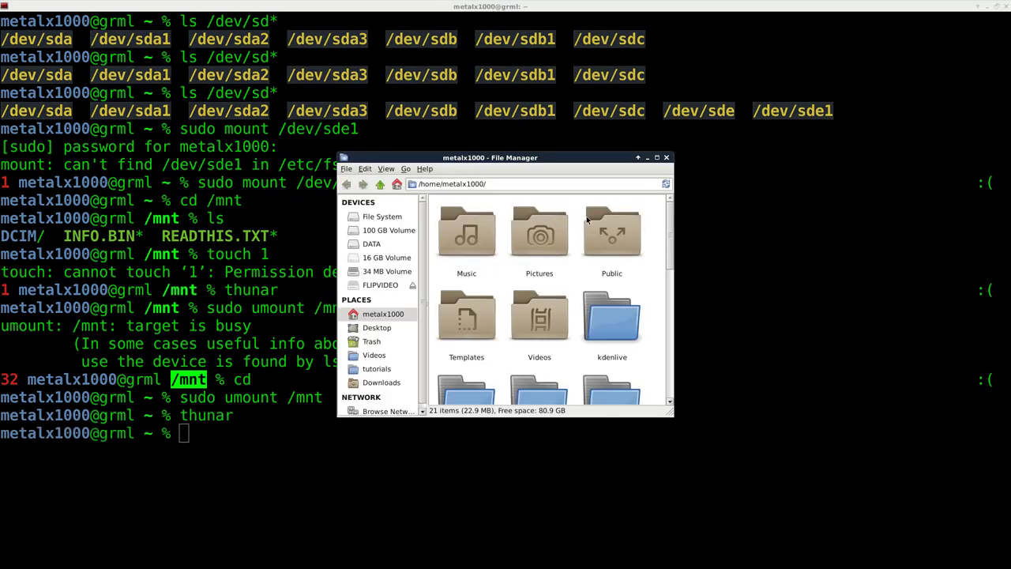
{"action": "left_click", "coordinate": [657, 158]}
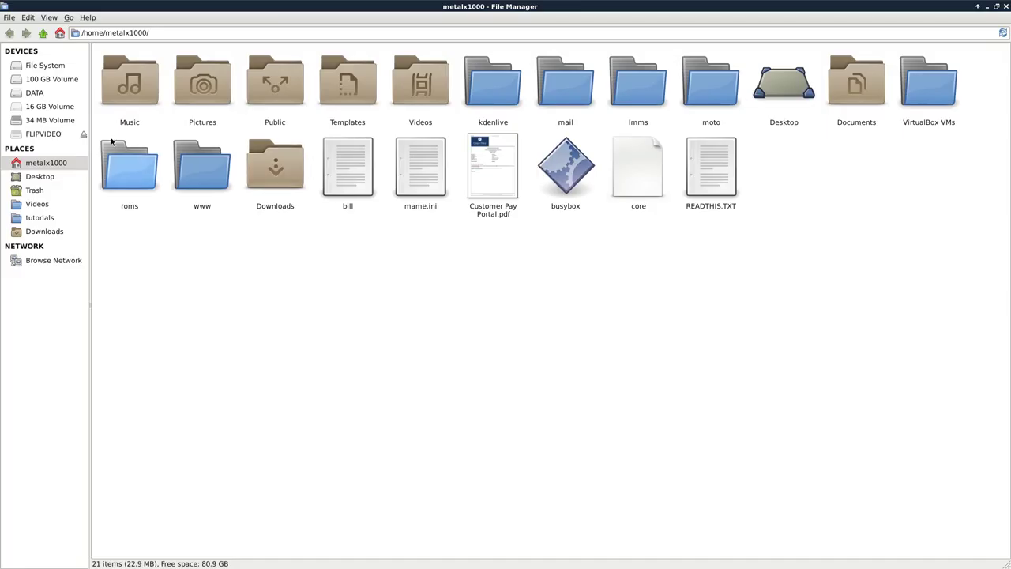
{"action": "left_click", "coordinate": [40, 136]}
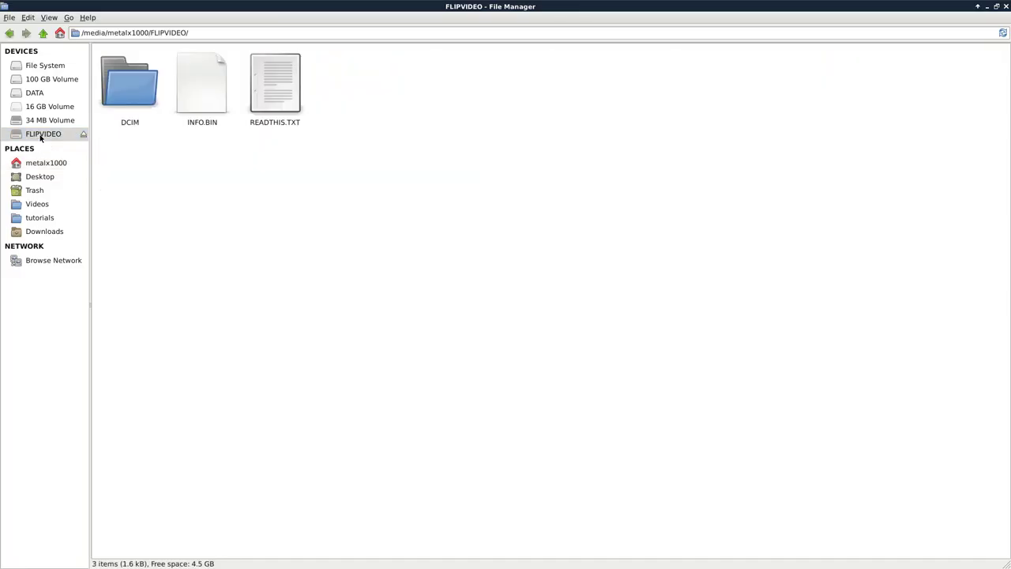
{"action": "left_click", "coordinate": [995, 5]}
{"action": "left_click_drag", "start_coordinate": [517, 154], "coordinate": [732, 143]}
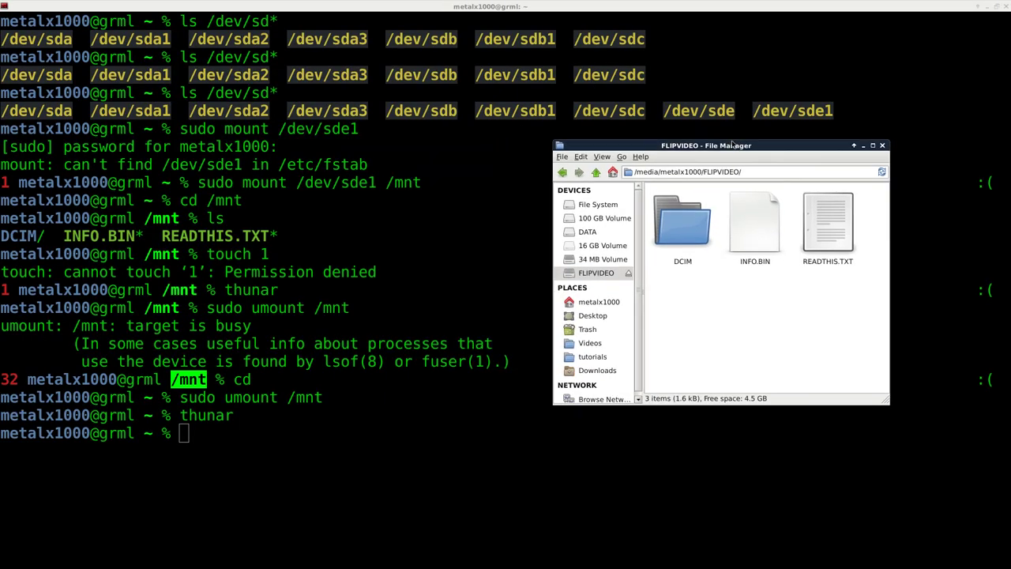
Open a second file manager window on the home folder and copy mame.ini from it to the FLIPVIDEO drive.
{"action": "key", "text": "ctrl+n"}
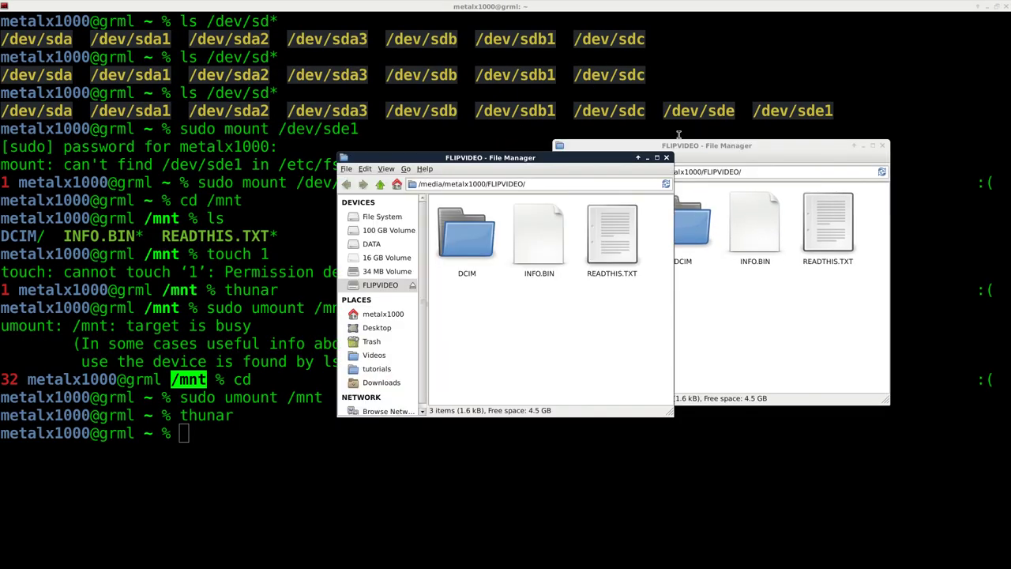
{"action": "left_click_drag", "start_coordinate": [497, 156], "coordinate": [300, 108]}
{"action": "left_click", "coordinate": [178, 243]}
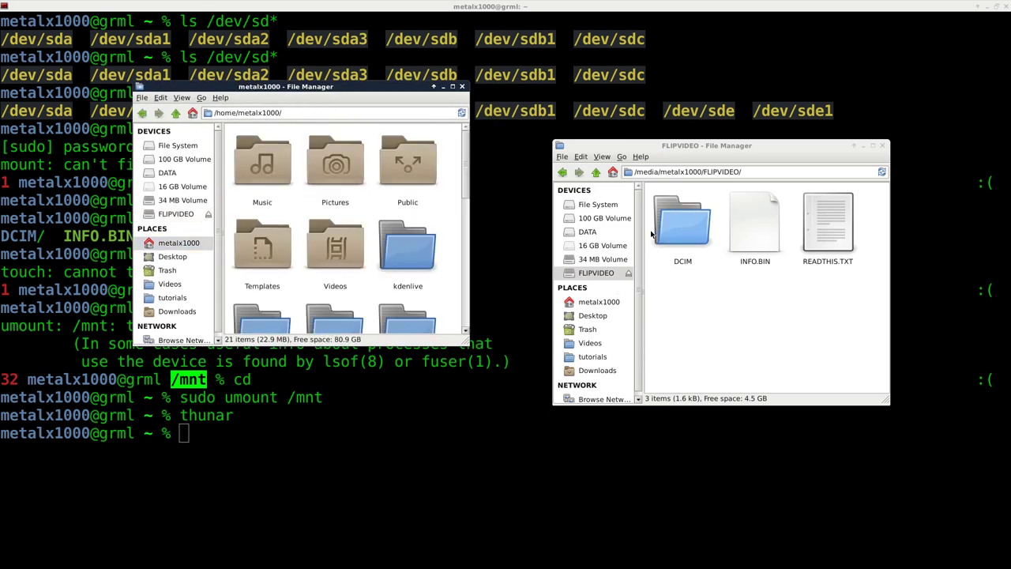
{"action": "left_click_drag", "start_coordinate": [466, 341], "coordinate": [485, 507]}
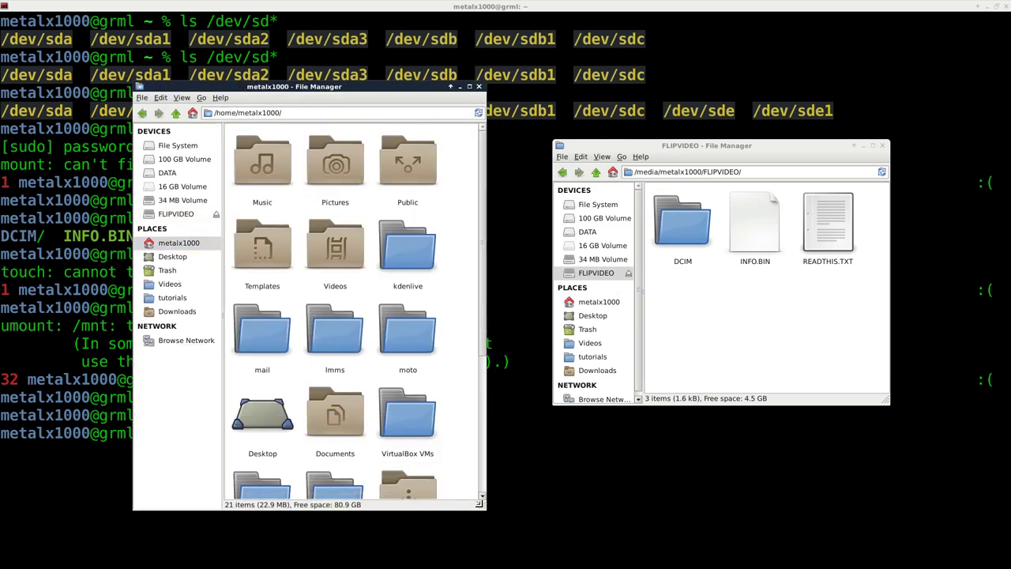
{"action": "scroll", "coordinate": [437, 344], "scroll_direction": "down", "scroll_amount": 5}
{"action": "left_click_drag", "start_coordinate": [336, 362], "coordinate": [707, 340]}
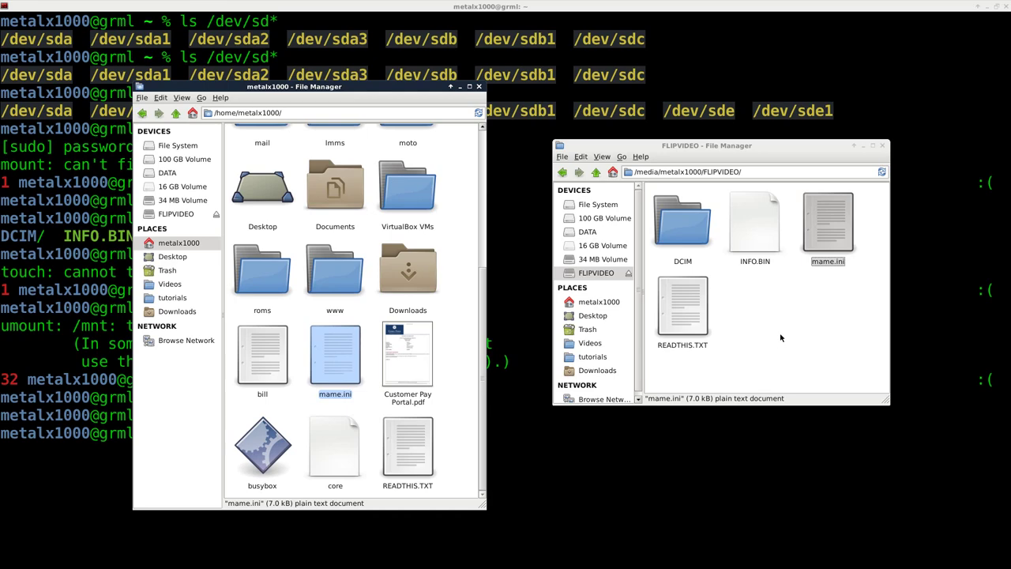
Return to the terminal and list all mounted file systems with the mount command.
{"action": "key", "text": "ctrl+q"}
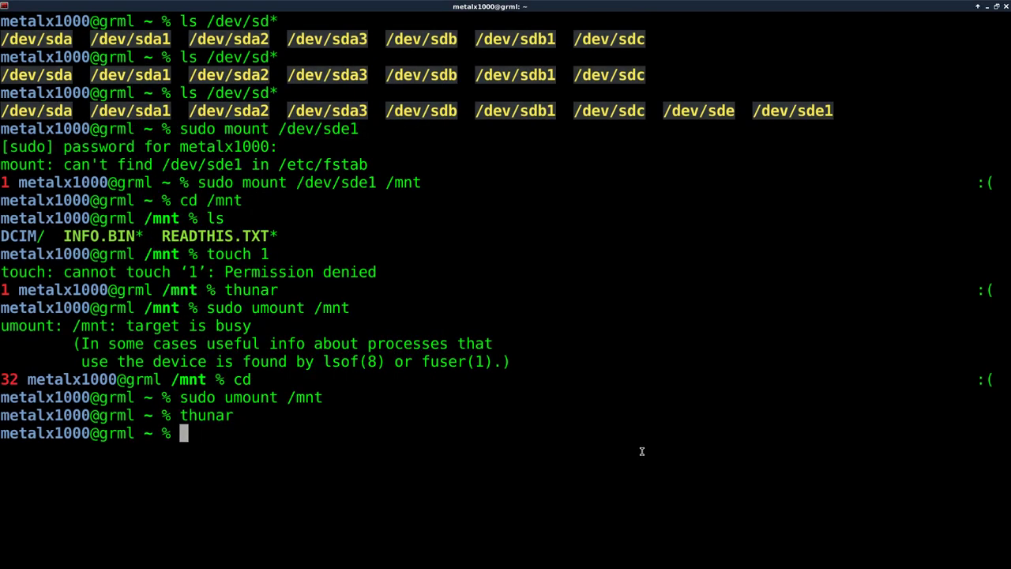
{"action": "type", "text": "sud"}
{"action": "key", "text": "BackSpace"}
{"action": "key", "text": "BackSpace"}
{"action": "key", "text": "BackSpace"}
{"action": "type", "text": "mount"}
{"action": "key", "text": "Return"}
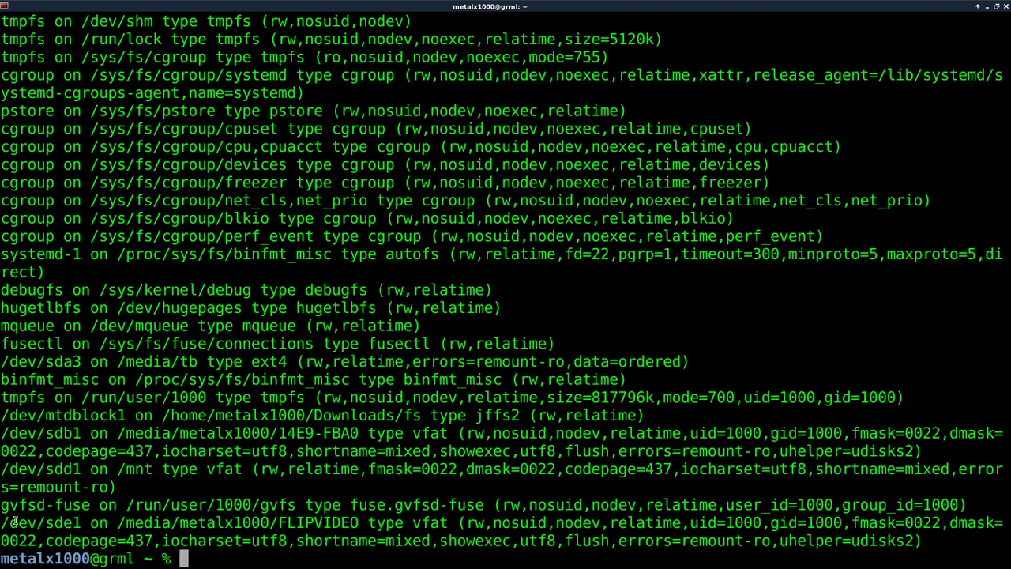
Examine the /dev/sde1 entry's mount point and rw option, compare it with an ro entry, and clear the terminal.
{"action": "left_click_drag", "start_coordinate": [3, 521], "coordinate": [299, 525]}
{"action": "left_click", "coordinate": [316, 526]}
{"action": "double_click", "coordinate": [471, 523]}
{"action": "double_click", "coordinate": [327, 57]}
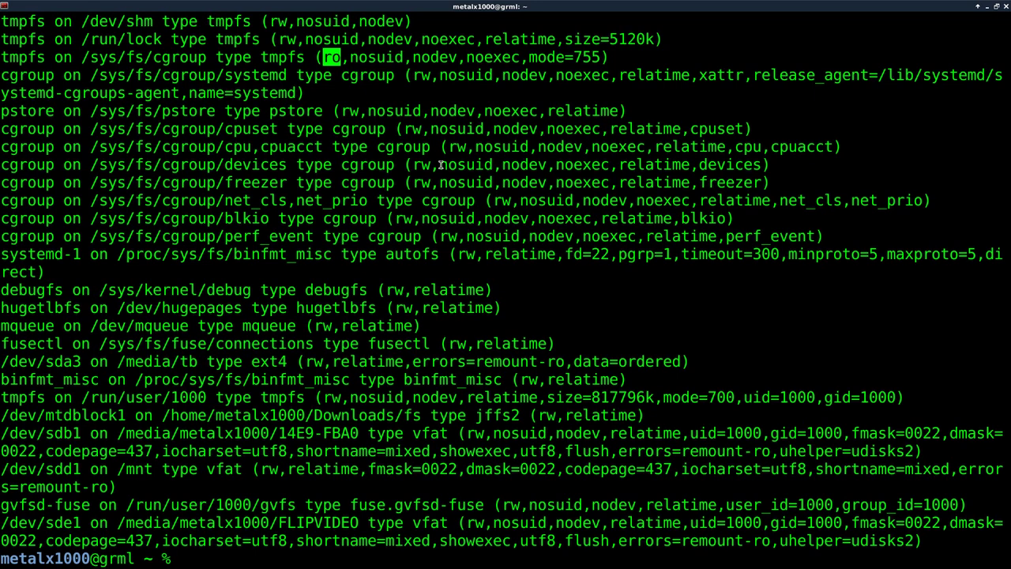
{"action": "key", "text": "ctrl+l"}
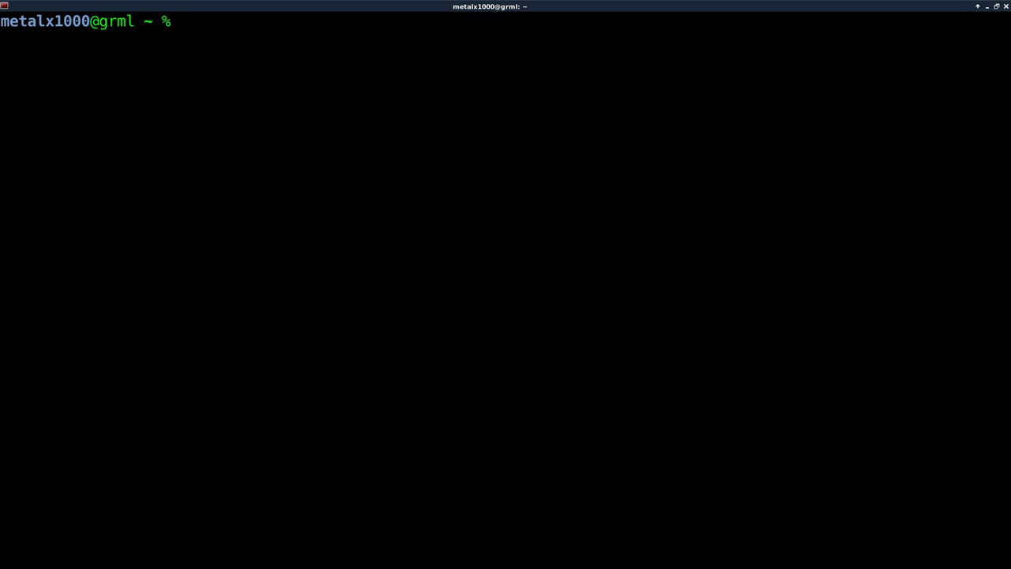
Bring back the home and FLIPVIDEO windows, arrange them side by side at similar heights, and return to the terminal.
{"action": "key", "text": "alt+Tab"}
{"action": "key", "text": "alt+Tab"}
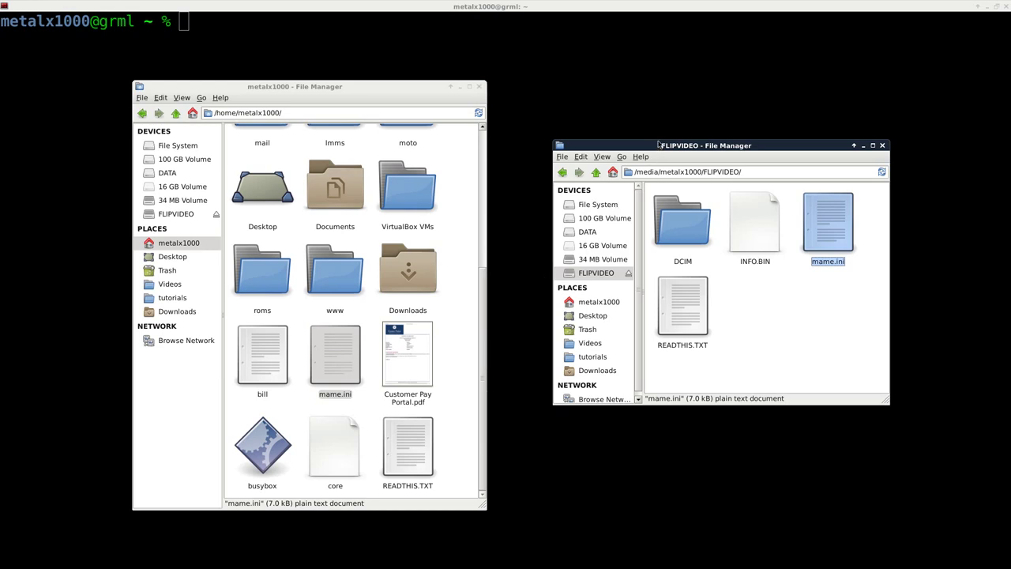
{"action": "left_click_drag", "start_coordinate": [658, 143], "coordinate": [643, 87]}
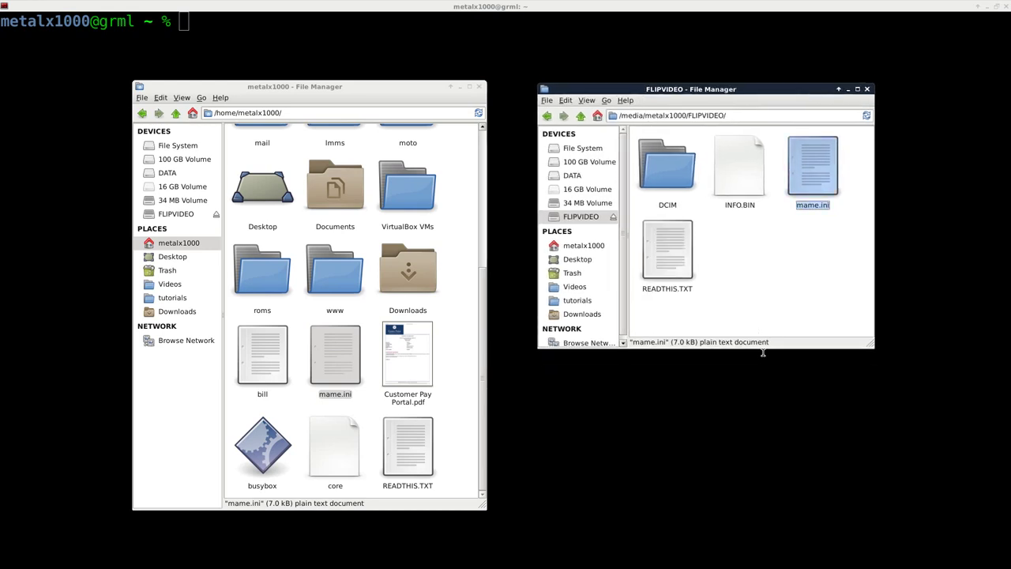
{"action": "left_click_drag", "start_coordinate": [761, 348], "coordinate": [782, 494]}
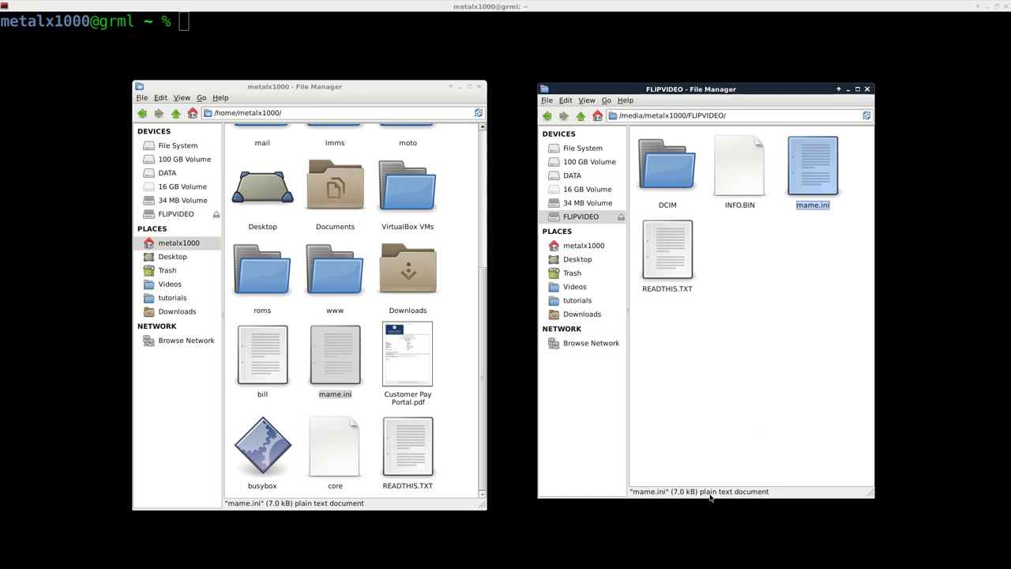
{"action": "left_click_drag", "start_coordinate": [710, 498], "coordinate": [708, 515]}
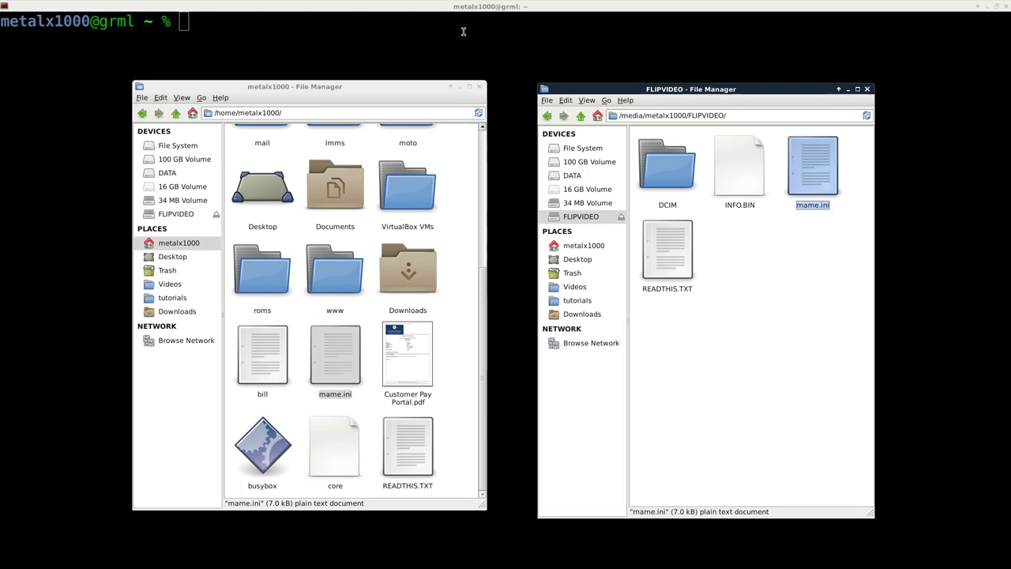
{"action": "left_click", "coordinate": [464, 31]}
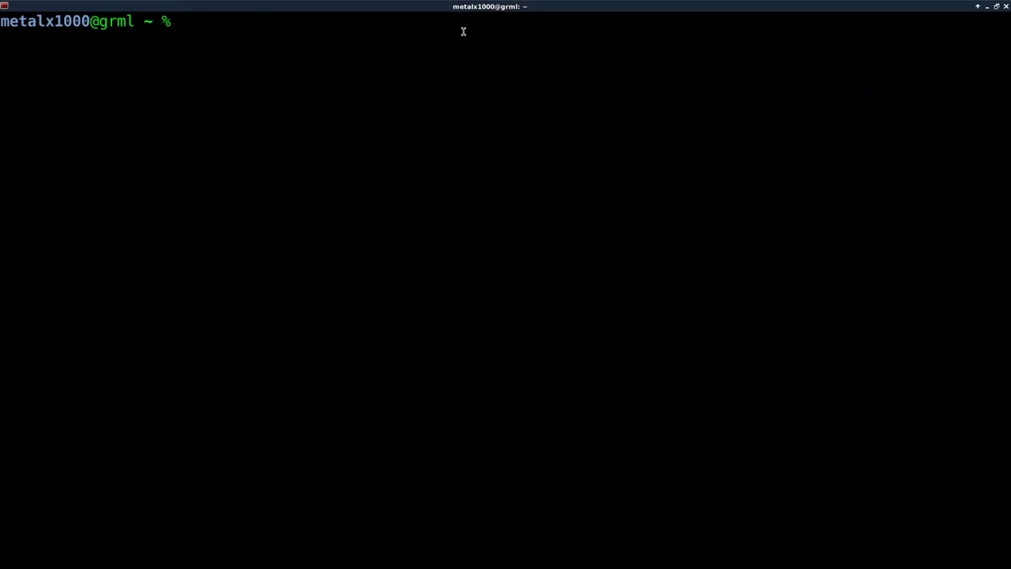
{"action": "type", "text": "sudo mount"}
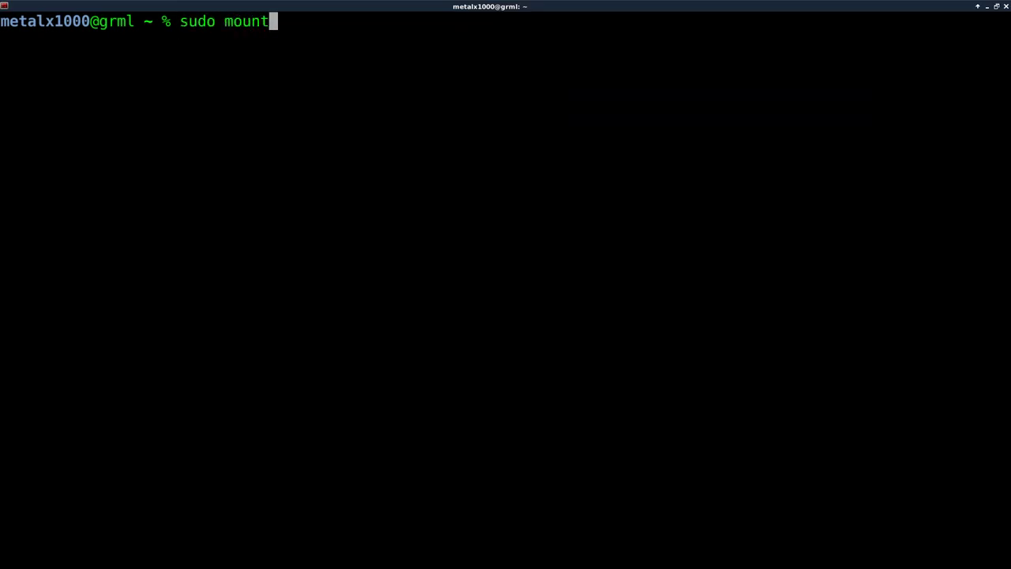
{"action": "key", "text": "BackSpace"}
{"action": "key", "text": "BackSpace"}
{"action": "key", "text": "BackSpace"}
{"action": "key", "text": "BackSpace"}
{"action": "key", "text": "BackSpace"}
{"action": "key", "text": "BackSpace"}
{"action": "key", "text": "BackSpace"}
{"action": "key", "text": "BackSpace"}
{"action": "key", "text": "BackSpace"}
{"action": "key", "text": "BackSpace"}
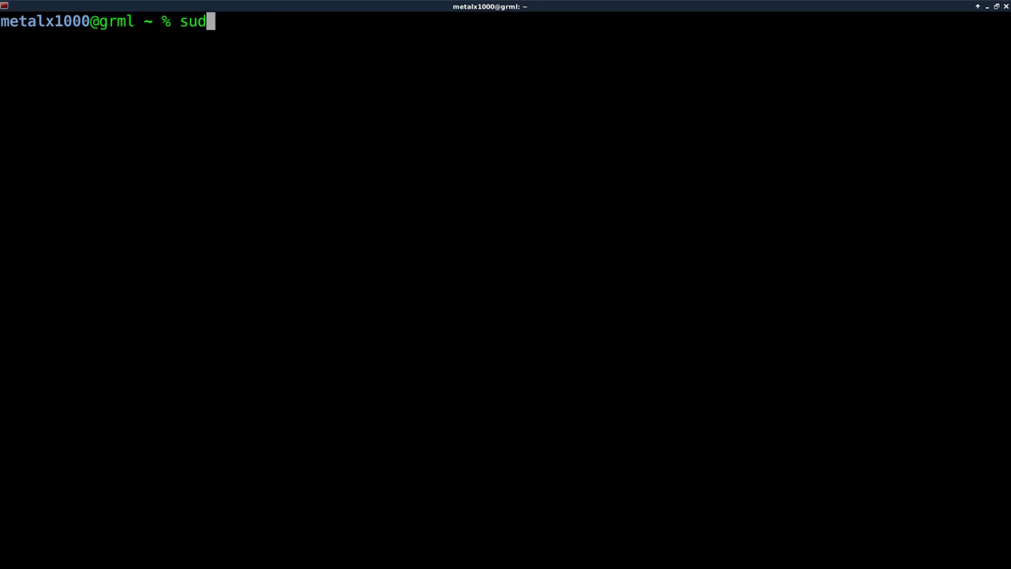
Search the available packages for pmount with apt-cache search.
{"action": "type", "text": "aptitude"}
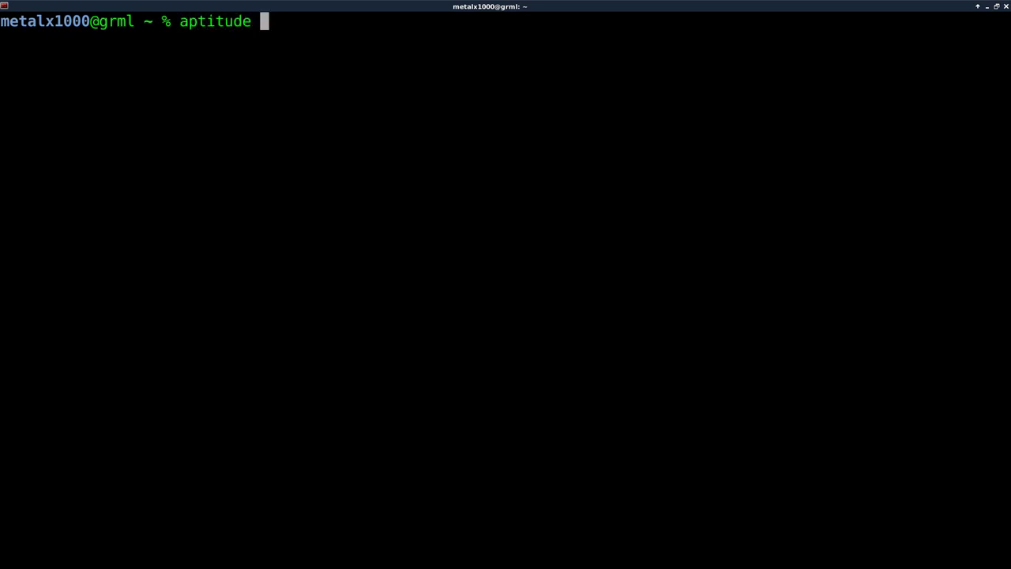
{"action": "key", "text": "BackSpace"}
{"action": "key", "text": "BackSpace"}
{"action": "key", "text": "BackSpace"}
{"action": "key", "text": "BackSpace"}
{"action": "key", "text": "BackSpace"}
{"action": "key", "text": "BackSpace"}
{"action": "type", "text": "-"}
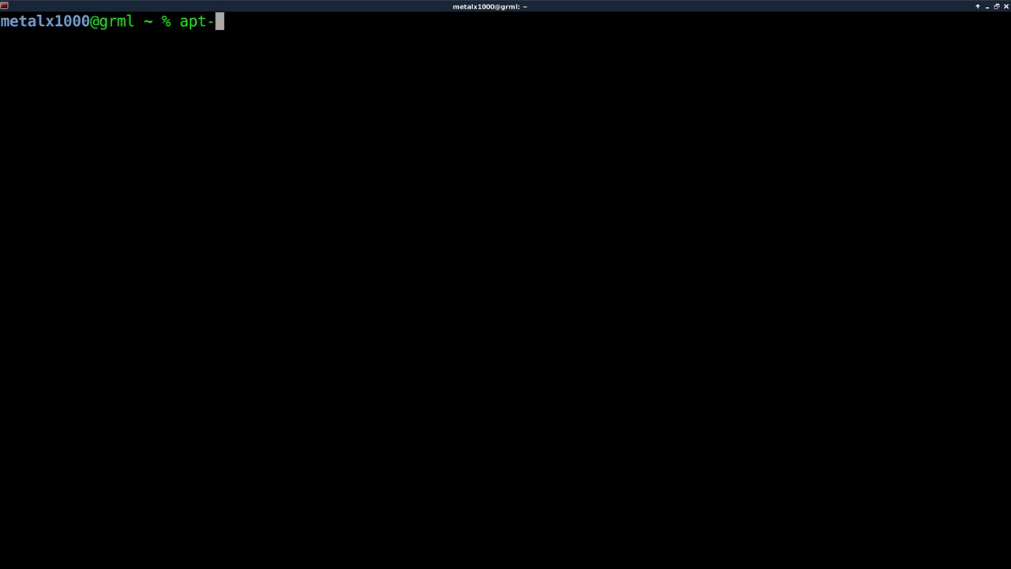
{"action": "type", "text": "ge"}
{"action": "key", "text": "BackSpace"}
{"action": "key", "text": "BackSpace"}
{"action": "type", "text": "cache search "}
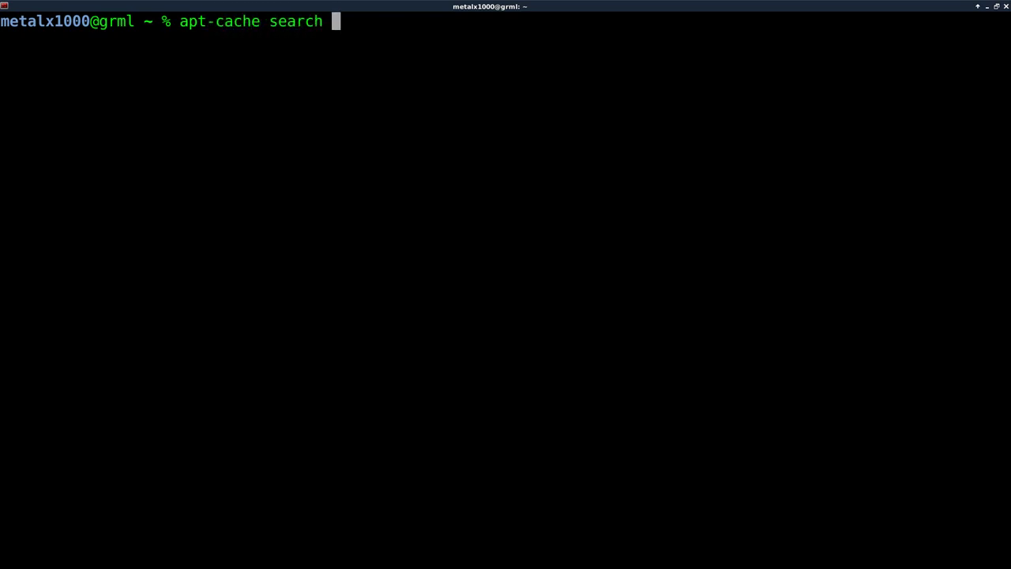
{"action": "type", "text": "pmount"}
{"action": "key", "text": "Return"}
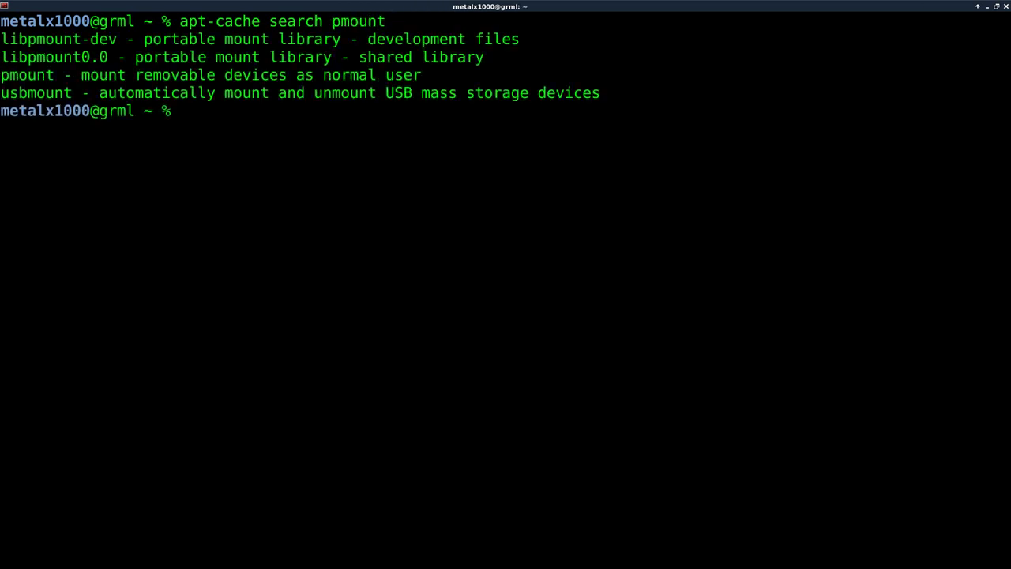
Highlight the pmount package name and its description in the search results, then clear the selection.
{"action": "double_click", "coordinate": [32, 75]}
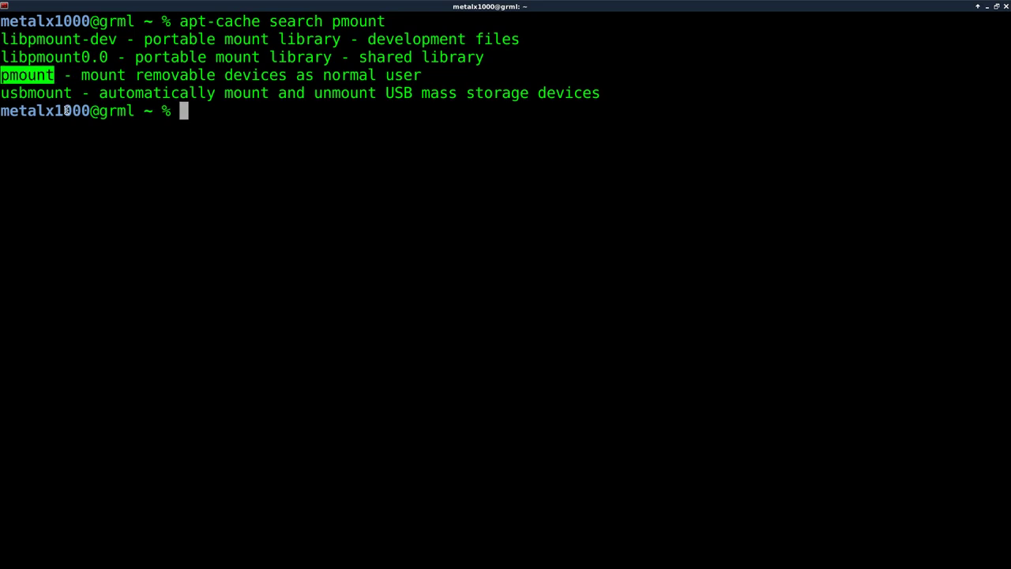
{"action": "left_click_drag", "start_coordinate": [81, 75], "coordinate": [424, 75]}
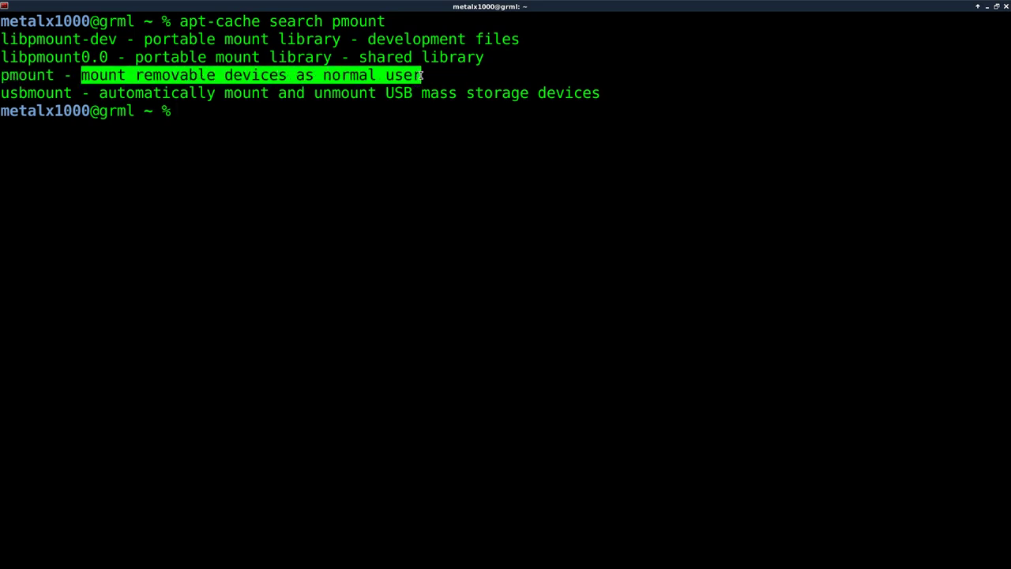
{"action": "left_click", "coordinate": [421, 198]}
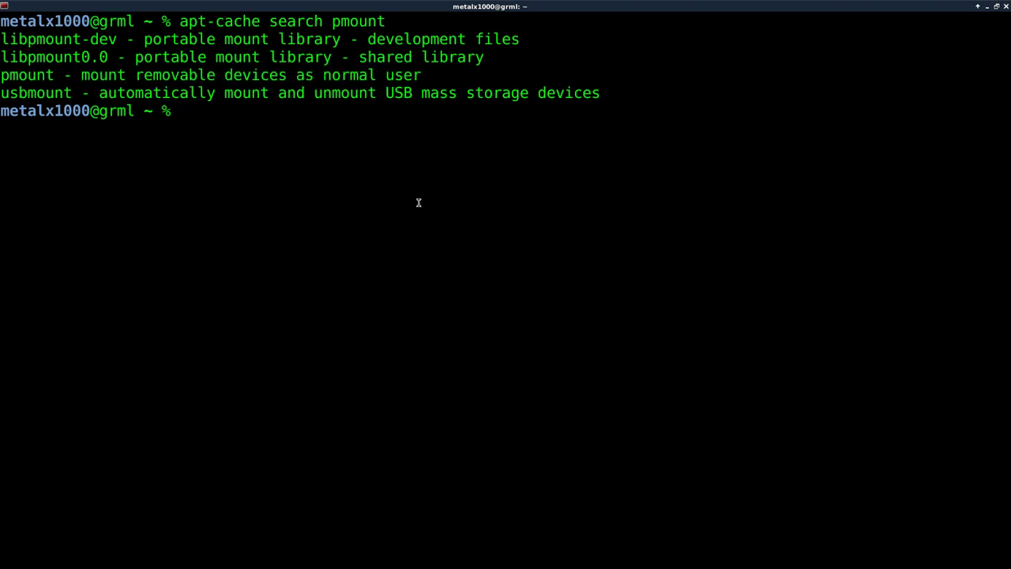
{"action": "double_click", "coordinate": [351, 23]}
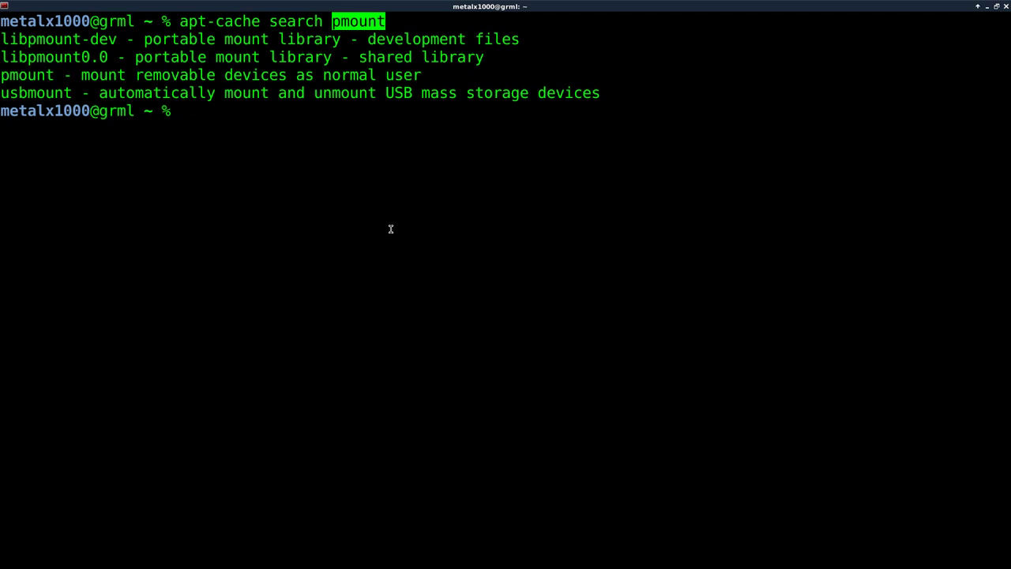
{"action": "left_click", "coordinate": [390, 229]}
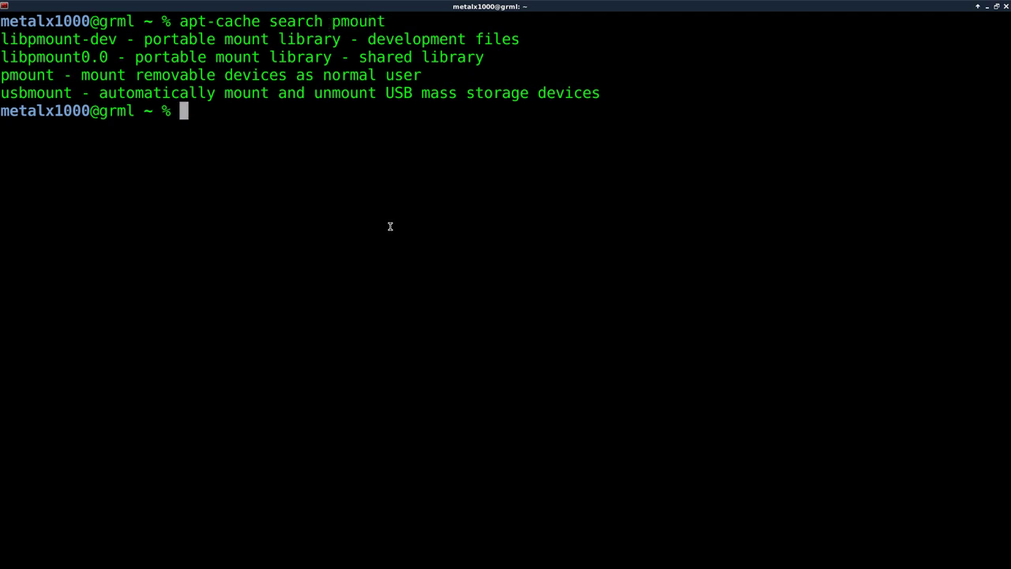
Launch Thunar from the terminal, eject the FLIPVIDEO drive, and close the file manager.
{"action": "type", "text": "thunar"}
{"action": "key", "text": "Return"}
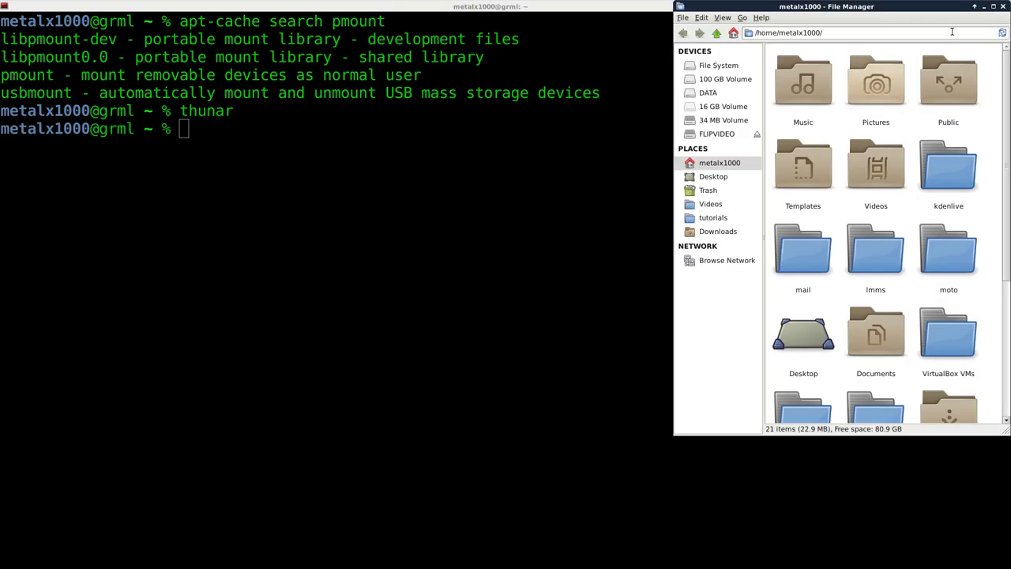
{"action": "left_click_drag", "start_coordinate": [931, 8], "coordinate": [566, 32]}
{"action": "left_click", "coordinate": [628, 31]}
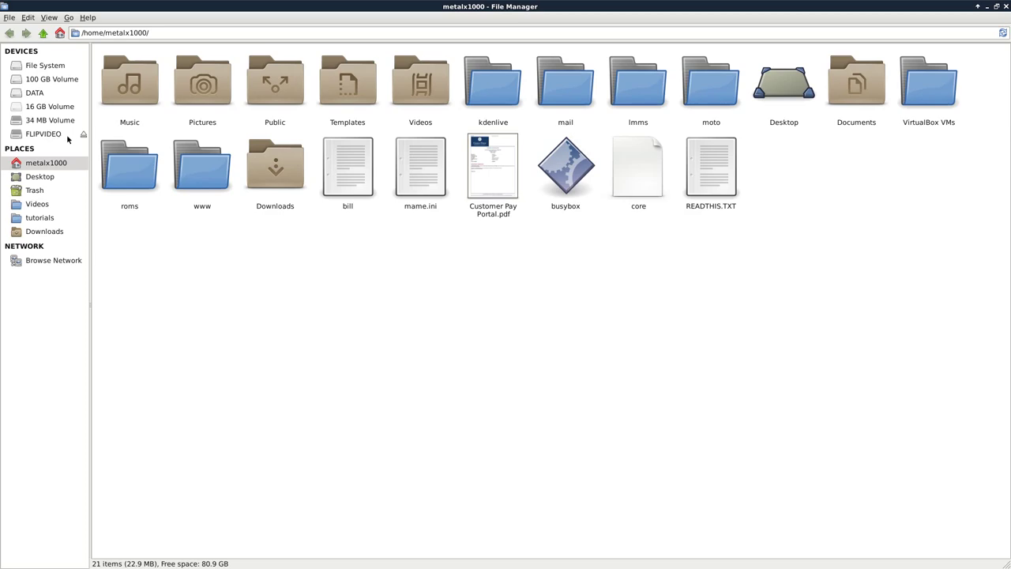
{"action": "key", "text": "ctrl+w"}
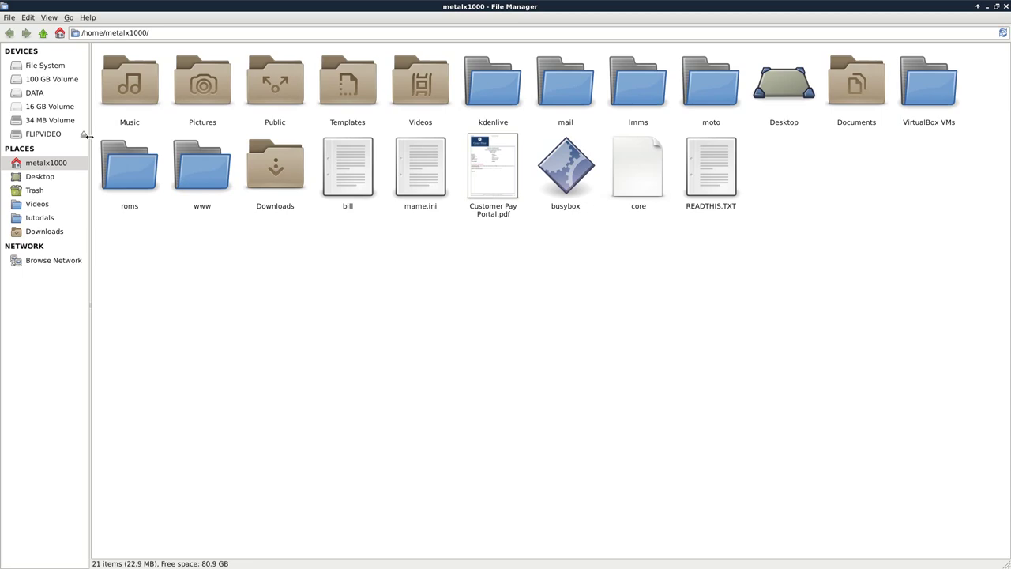
{"action": "left_click", "coordinate": [83, 134]}
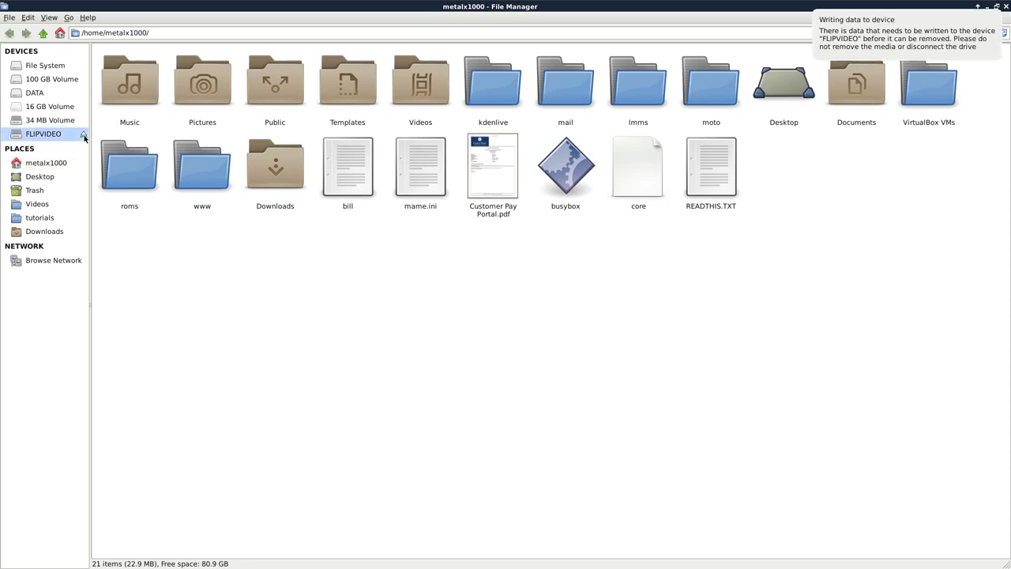
{"action": "key", "text": "ctrl+w"}
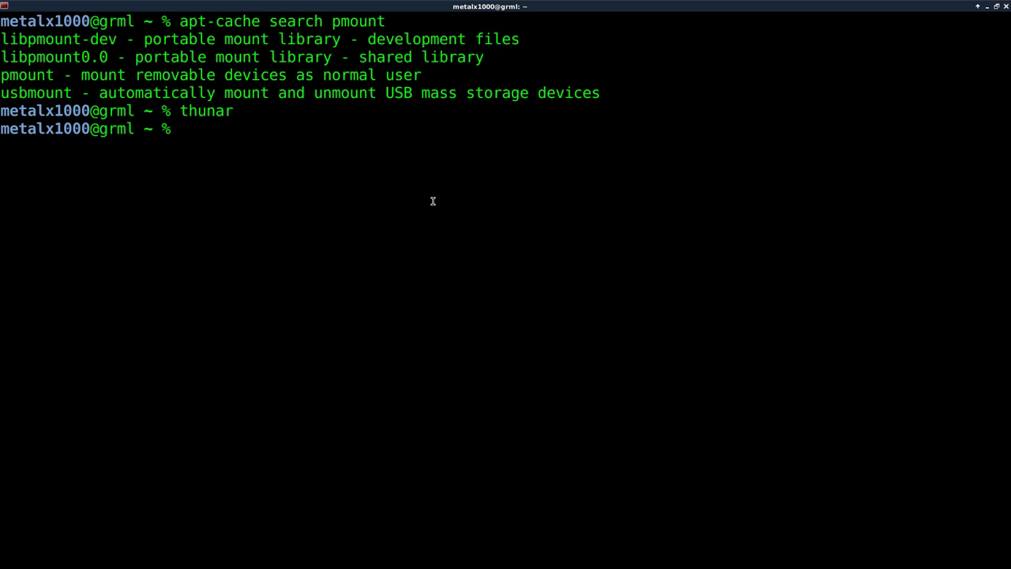
{"action": "type", "text": "eject"}
{"action": "key", "text": "BackSpace"}
{"action": "key", "text": "BackSpace"}
{"action": "key", "text": "BackSpace"}
{"action": "key", "text": "BackSpace"}
{"action": "key", "text": "BackSpace"}
{"action": "key", "text": "BackSpace"}
Mount /dev/sde1 on /mnt from the terminal using sudo mount.
{"action": "type", "text": "sudo mount /dev/sd"}
{"action": "key", "text": "Tab"}
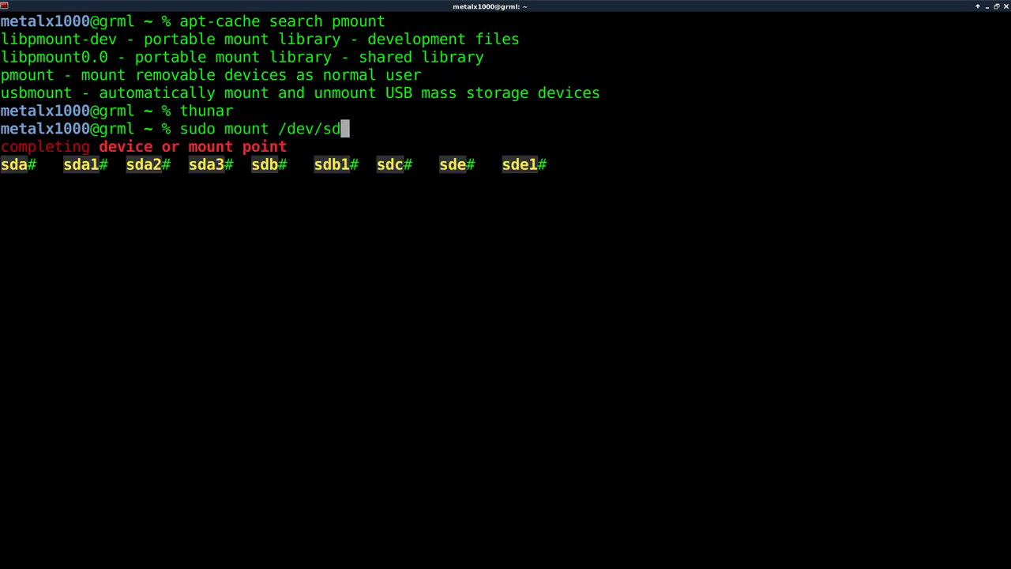
{"action": "type", "text": "e1 /mnt"}
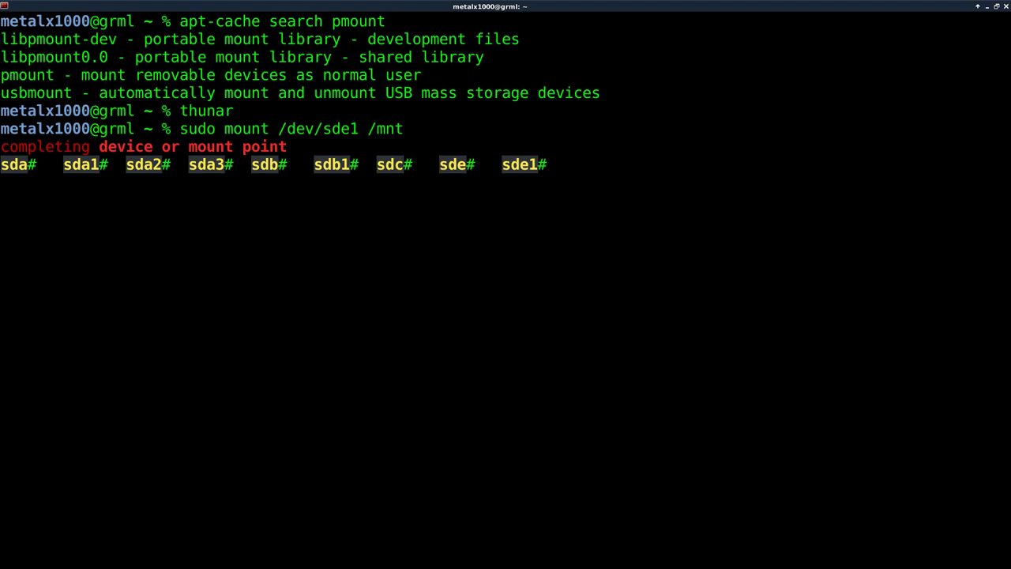
{"action": "key", "text": "Return"}
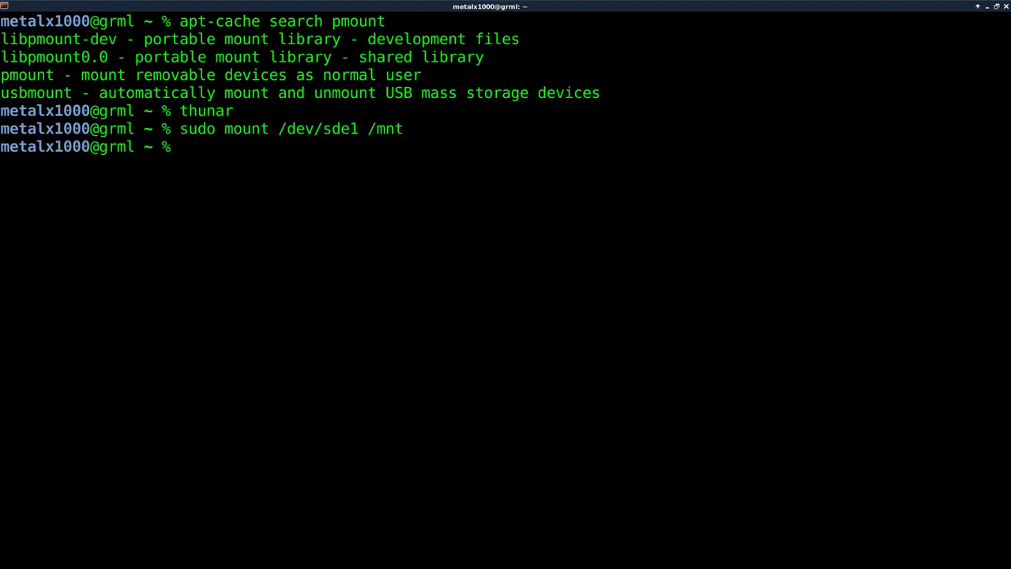
Launch Thunar from the terminal, check the creation options in the home folder, and open the /mnt/ folder.
{"action": "type", "text": "thunar"}
{"action": "key", "text": "Return"}
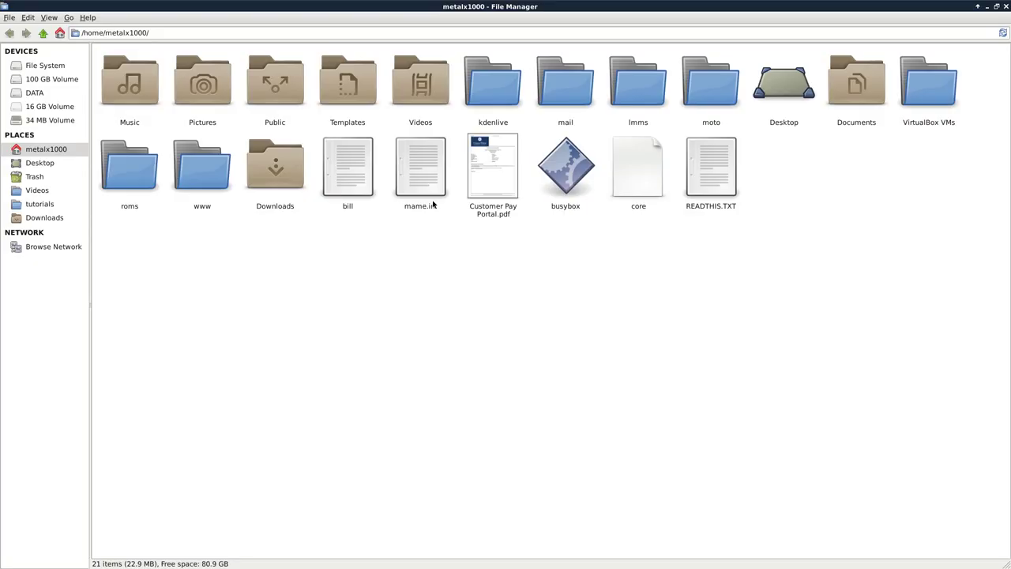
{"action": "right_click", "coordinate": [444, 326]}
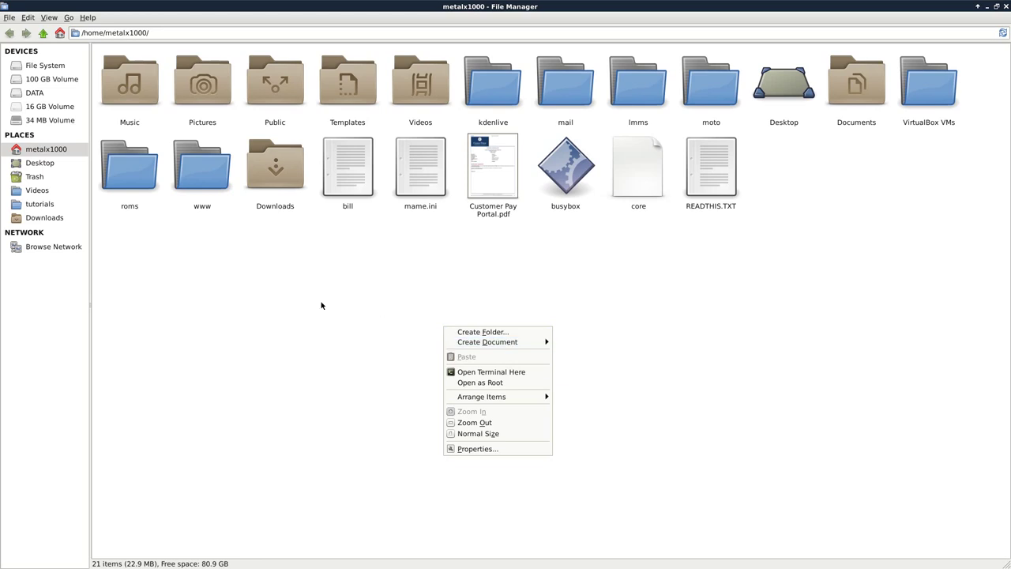
{"action": "left_click", "coordinate": [32, 193]}
{"action": "triple_click", "coordinate": [145, 34]}
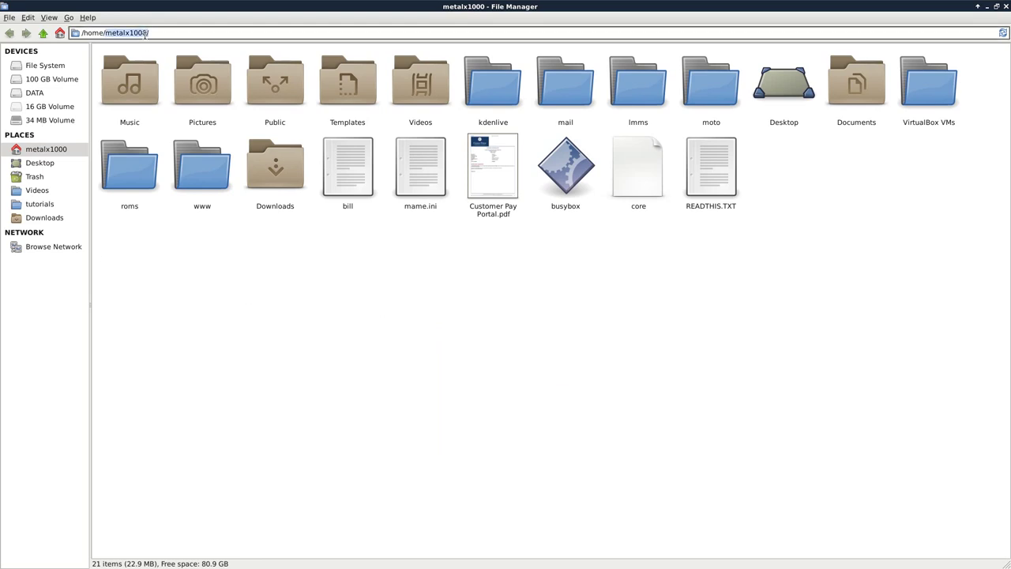
{"action": "type", "text": "/mt"}
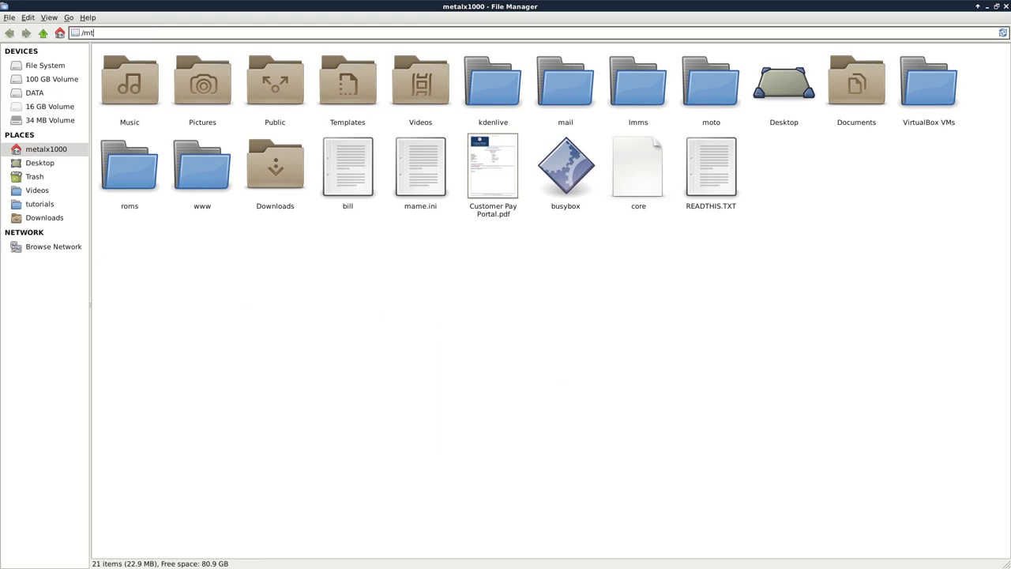
{"action": "key", "text": "BackSpace"}
{"action": "type", "text": "nt/"}
{"action": "key", "text": "Return"}
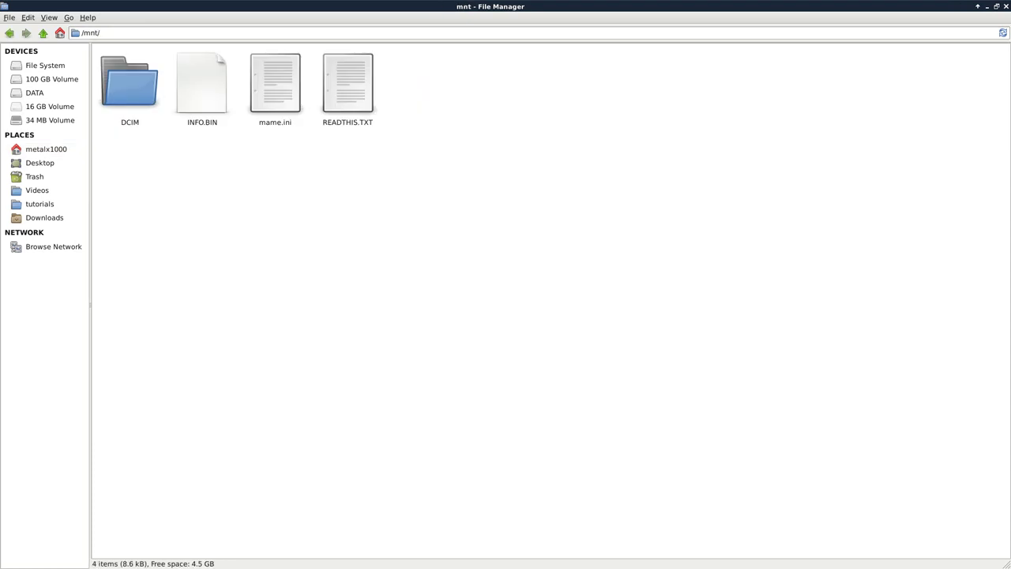
Bring up a second file manager window on the home folder and arrange it side by side with the /mnt/ window.
{"action": "right_click", "coordinate": [457, 89]}
{"action": "left_click", "coordinate": [756, 52]}
{"action": "left_click", "coordinate": [995, 7]}
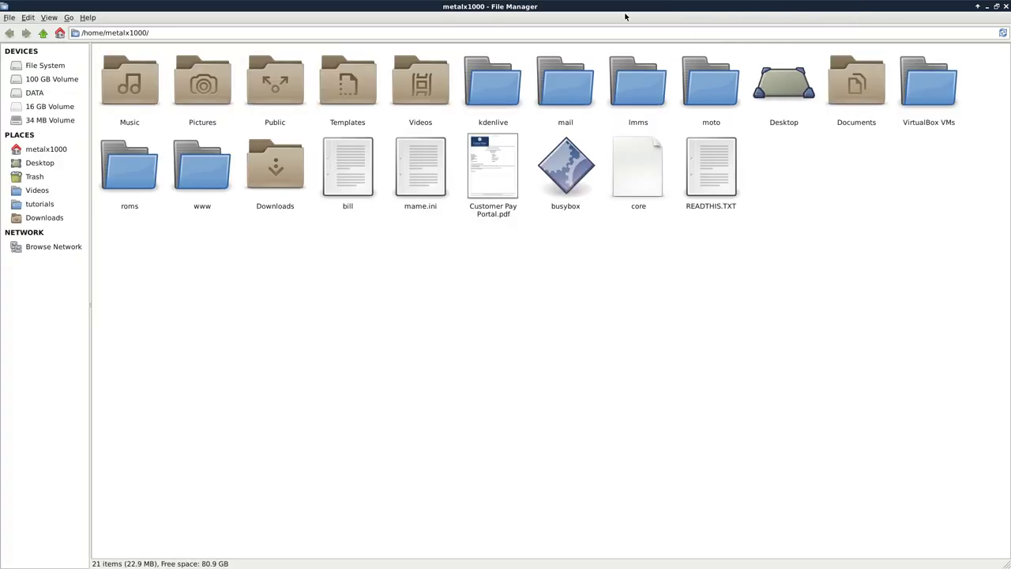
{"action": "left_click_drag", "start_coordinate": [625, 14], "coordinate": [305, 39]}
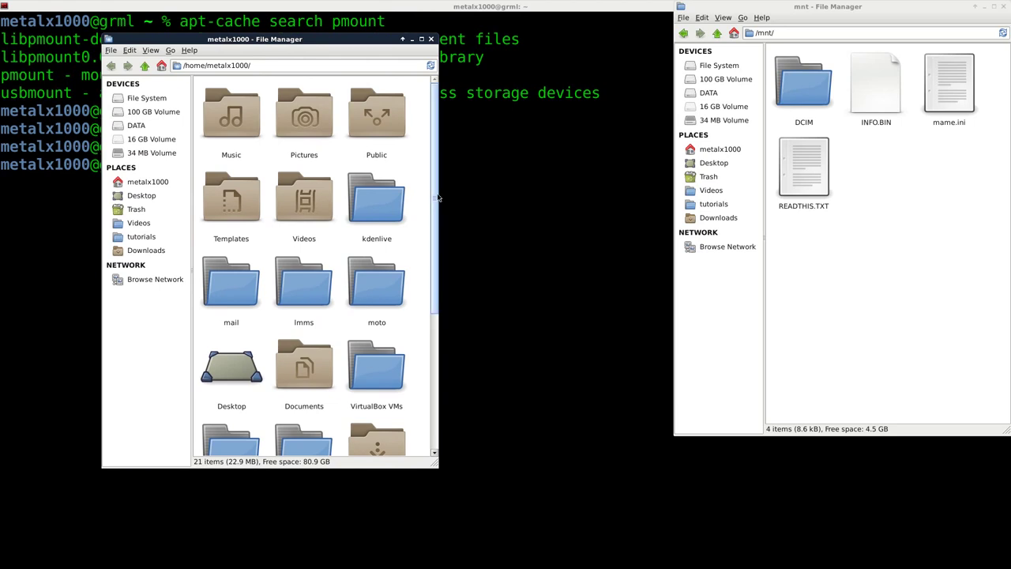
{"action": "left_click_drag", "start_coordinate": [436, 198], "coordinate": [437, 421]}
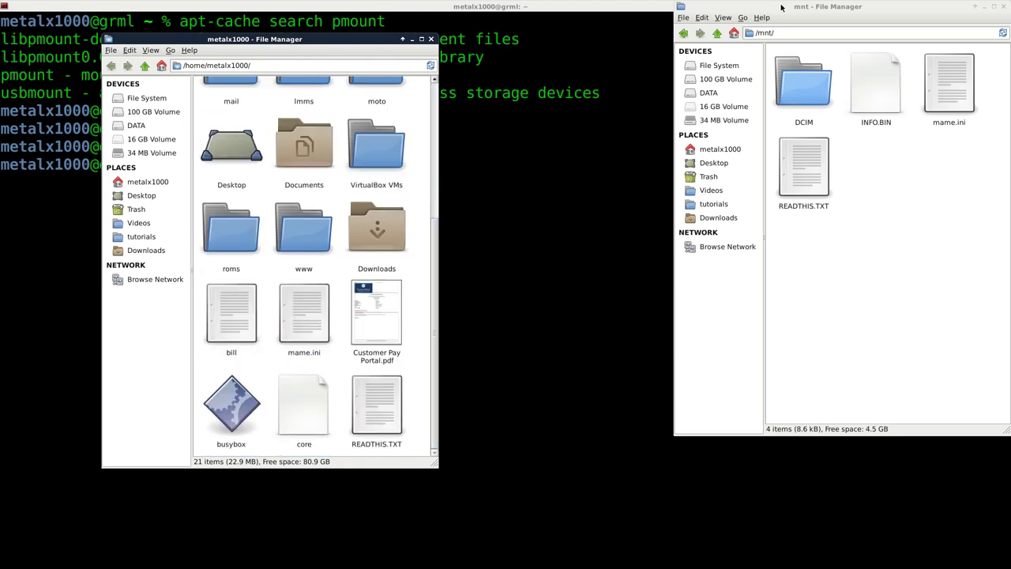
{"action": "left_click_drag", "start_coordinate": [779, 7], "coordinate": [647, 55]}
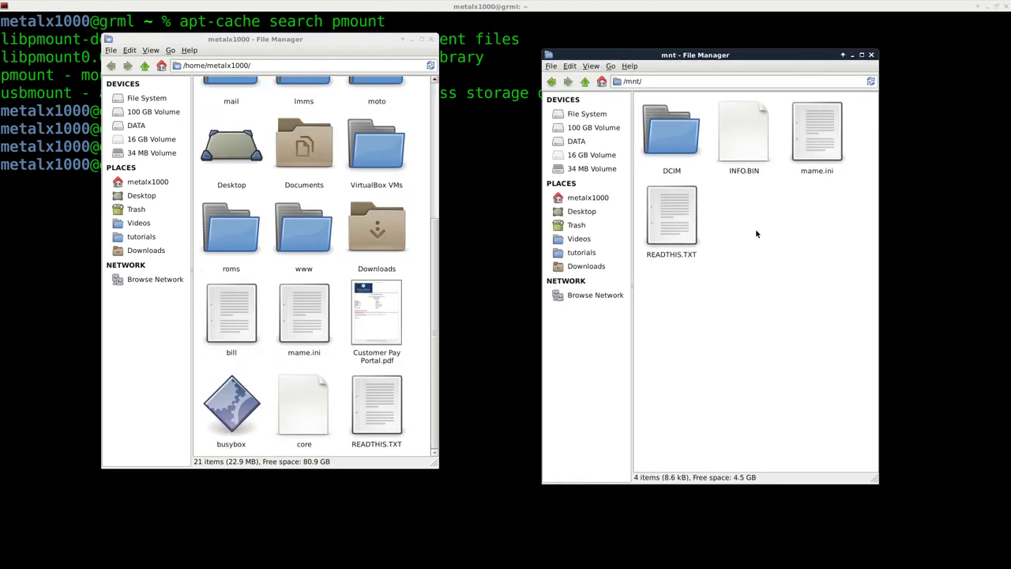
{"action": "left_click_drag", "start_coordinate": [737, 54], "coordinate": [780, 65]}
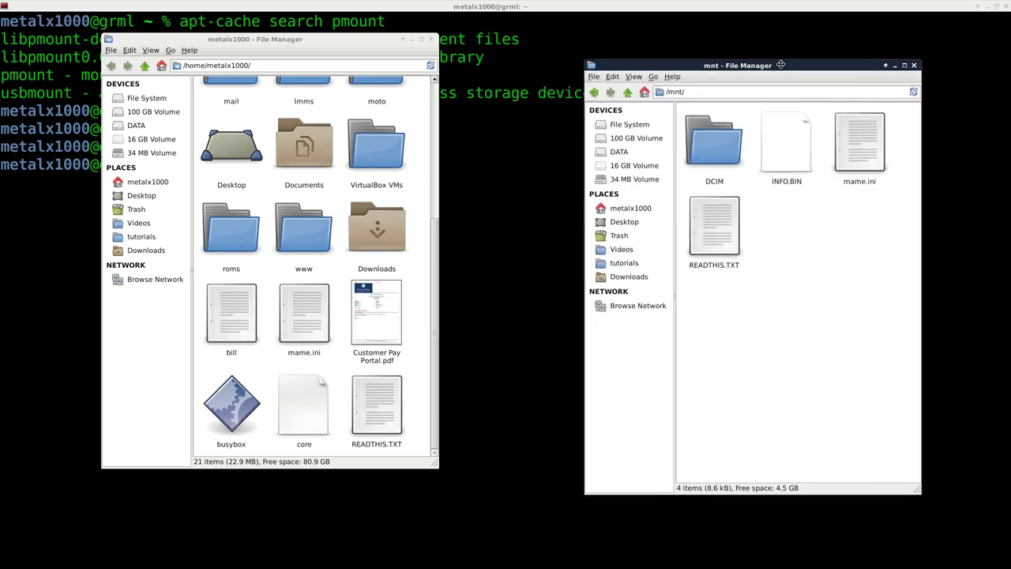
Check the creation options in the /mnt/ window and try to copy mame.ini there from the home folder.
{"action": "right_click", "coordinate": [788, 258]}
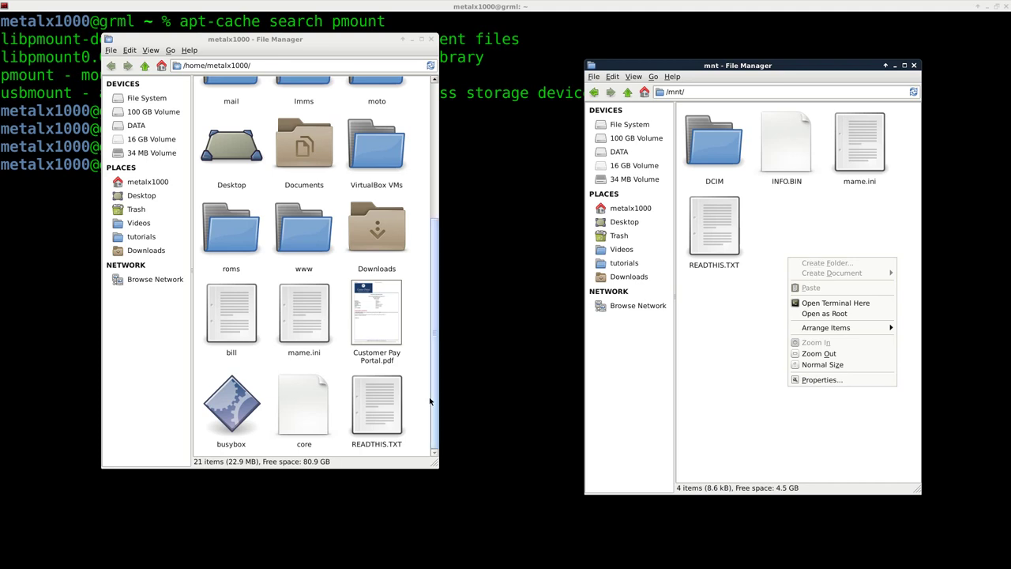
{"action": "left_click_drag", "start_coordinate": [307, 324], "coordinate": [781, 296]}
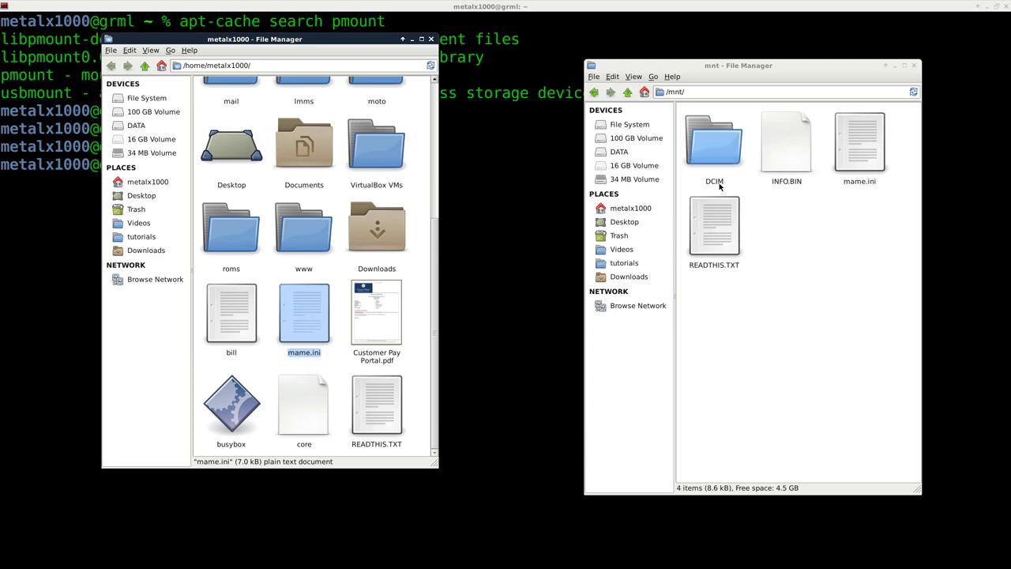
Change the terminal's directory to /mnt and launch Thunar as root with sudo thunar, moving its window aside.
{"action": "left_click", "coordinate": [535, 162]}
{"action": "type", "text": "cd "}
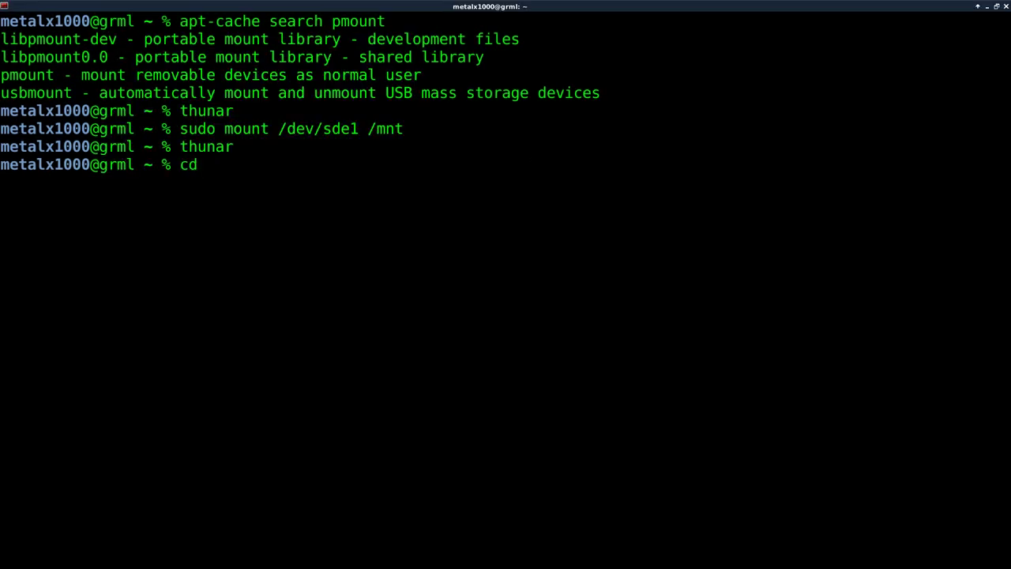
{"action": "type", "text": "/mnt"}
{"action": "key", "text": "Return"}
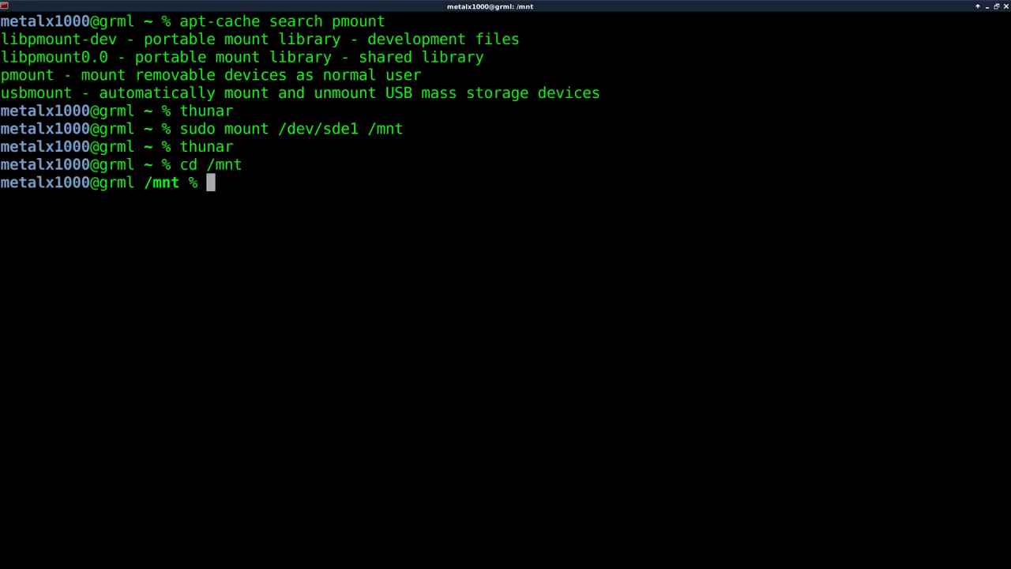
{"action": "type", "text": "sudo thunar"}
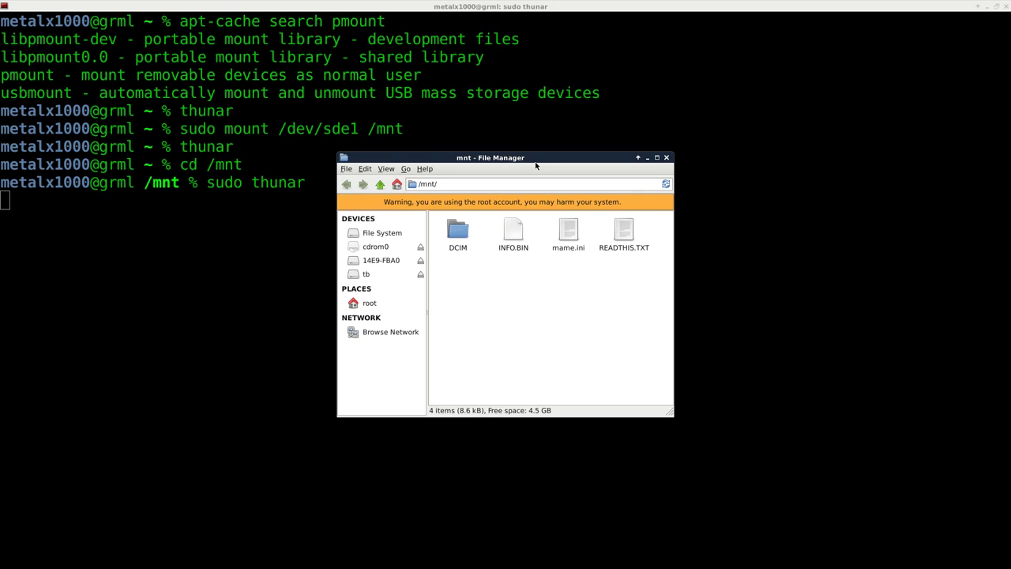
{"action": "left_click_drag", "start_coordinate": [534, 158], "coordinate": [624, 120]}
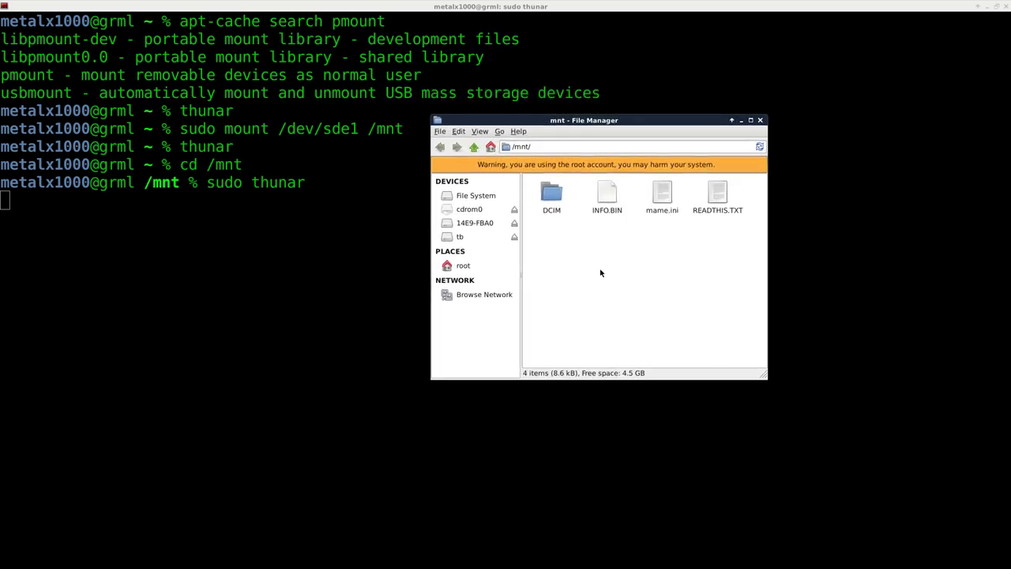
Bring back the home folder window beside the root file manager and check the creation options available to root in /mnt/.
{"action": "key", "text": "alt+Tab"}
{"action": "key", "text": "alt+Tab"}
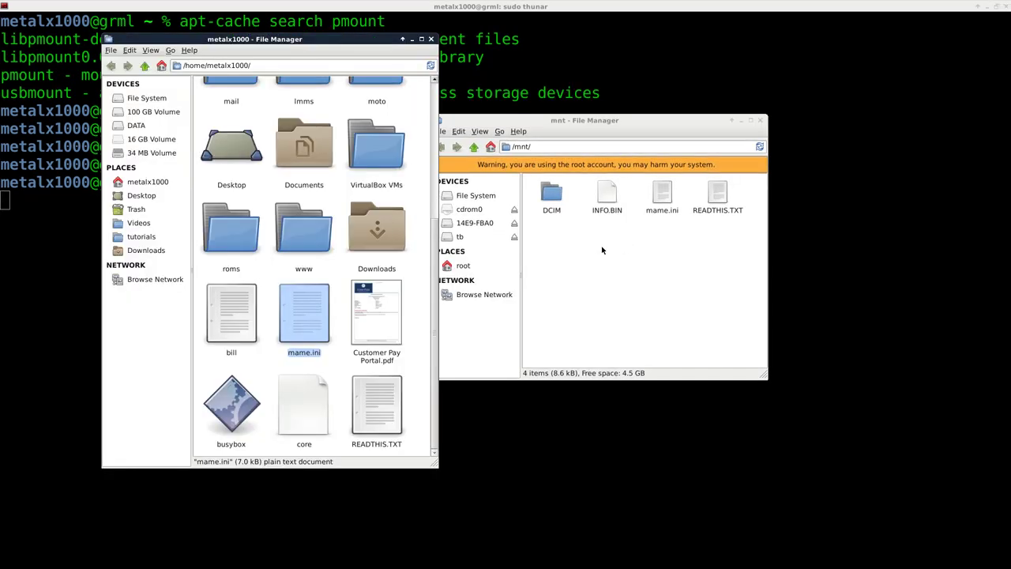
{"action": "right_click", "coordinate": [667, 253]}
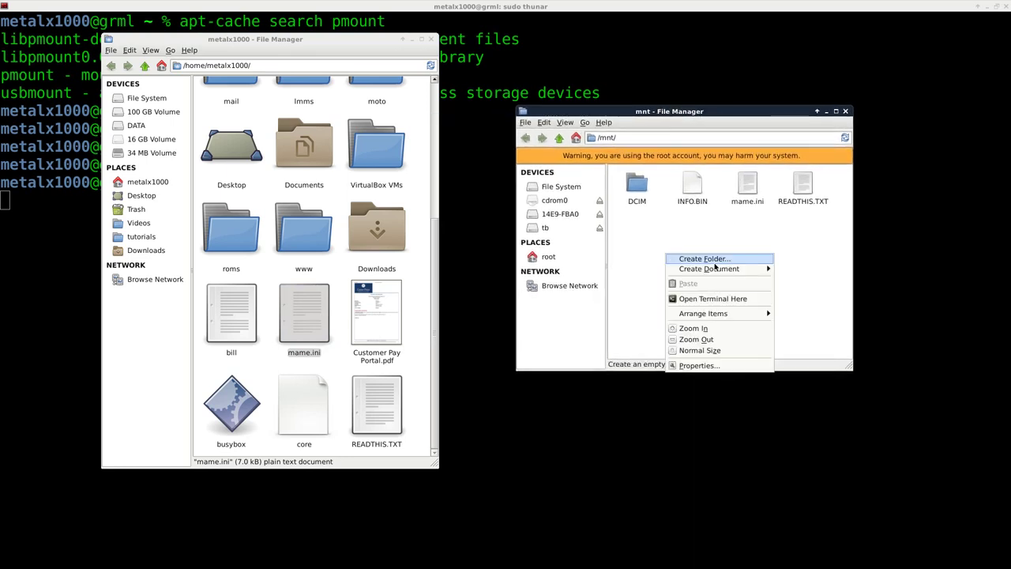
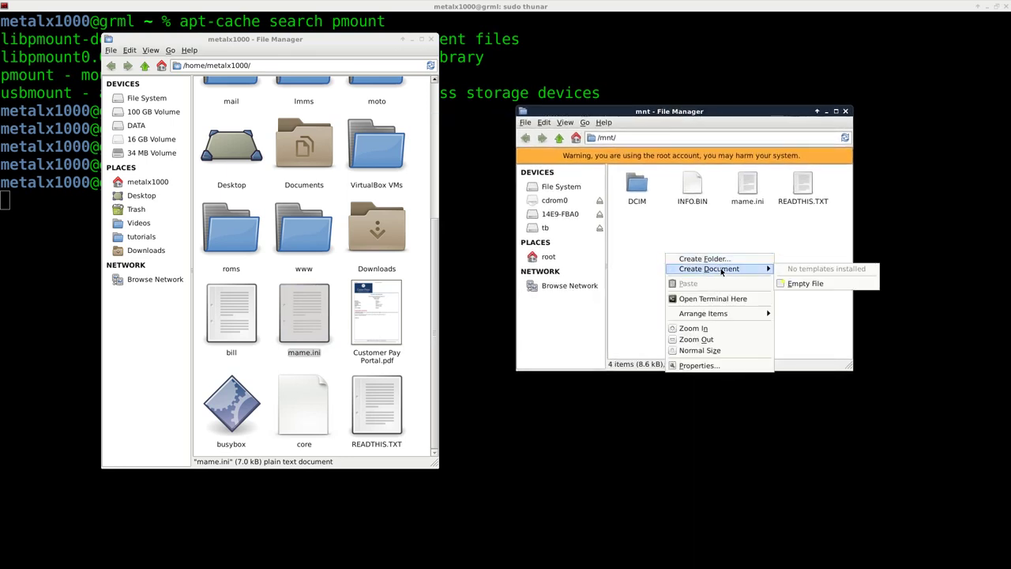
Copy mame.ini from the home folder into the root /mnt/ window, skipping the replacement, and copy the bill file there.
{"action": "left_click_drag", "start_coordinate": [313, 333], "coordinate": [762, 295]}
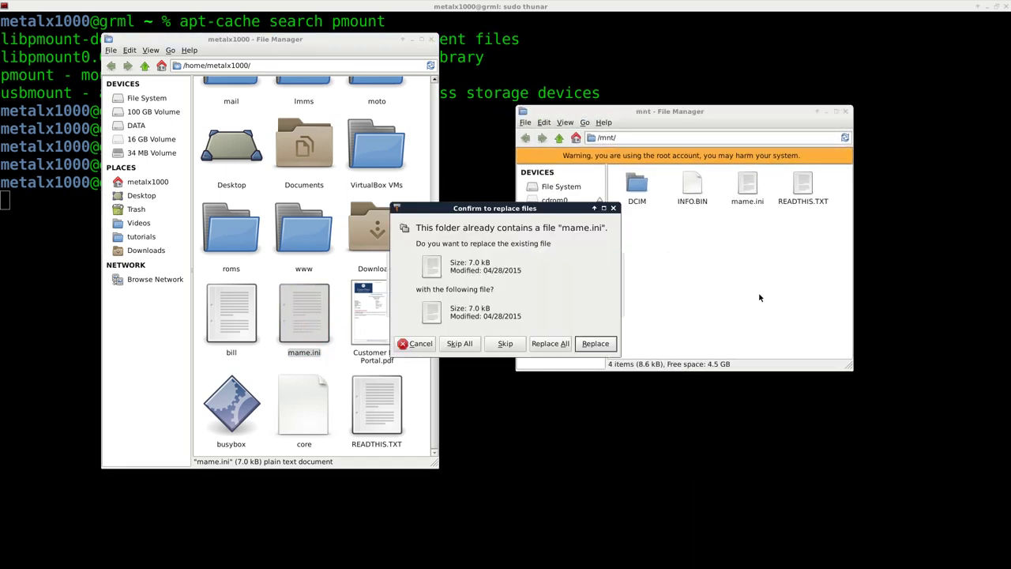
{"action": "left_click", "coordinate": [466, 344]}
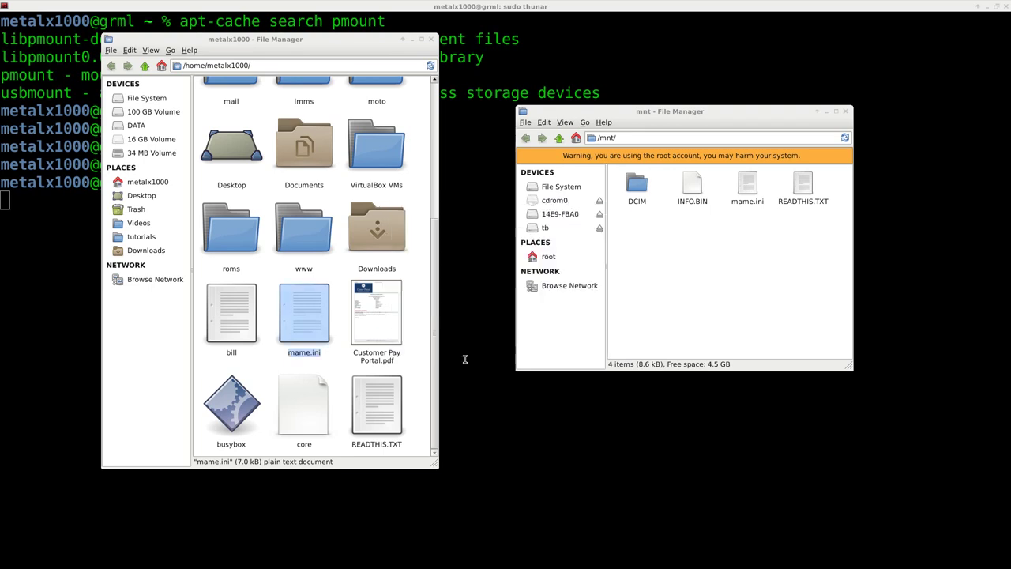
{"action": "left_click_drag", "start_coordinate": [231, 324], "coordinate": [763, 309]}
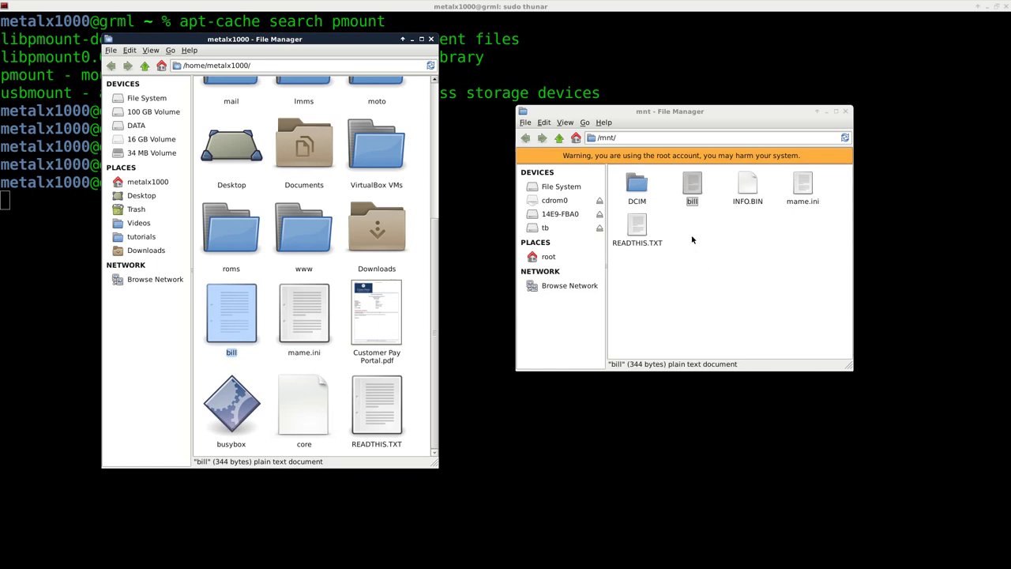
Delete the bill and mame.ini files from /mnt/ in the root file manager.
{"action": "left_click", "coordinate": [805, 185], "text": "ctrl"}
{"action": "key", "text": "Delete"}
{"action": "key", "text": "Return"}
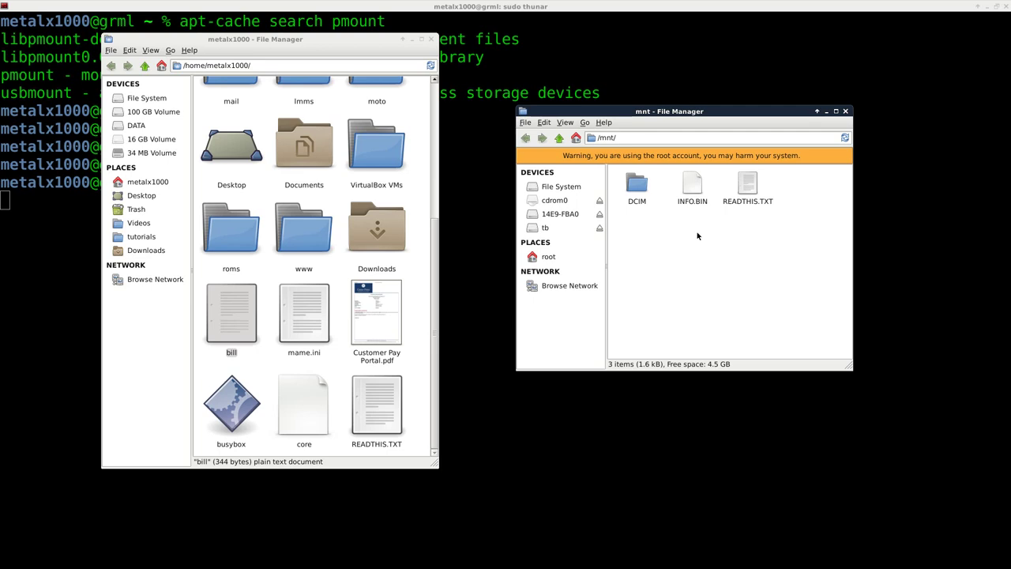
Open the /mnt/ folder in the normal user's file manager window.
{"action": "double_click", "coordinate": [247, 65]}
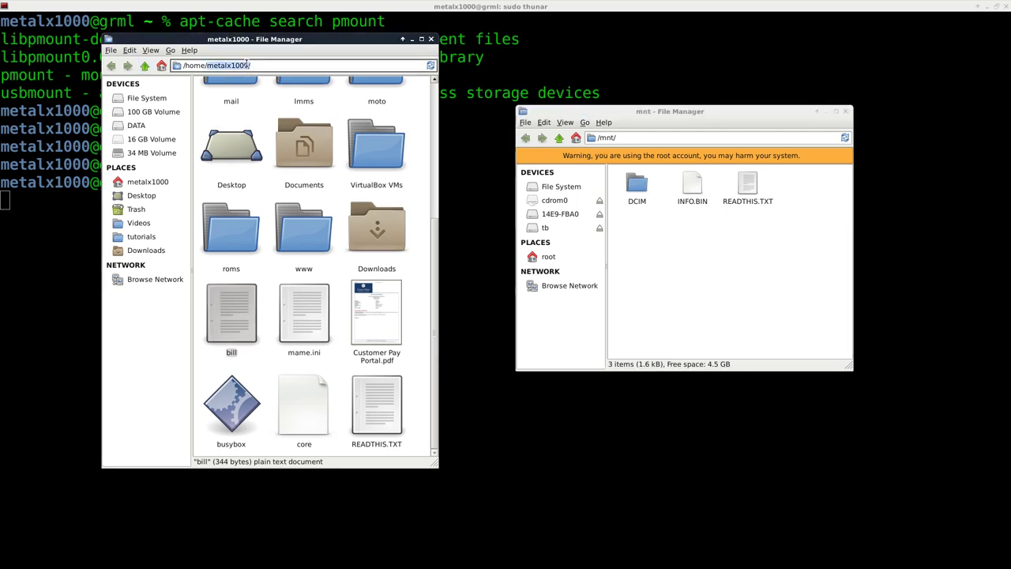
{"action": "triple_click", "coordinate": [247, 65]}
{"action": "type", "text": "/mnt/"}
{"action": "key", "text": "Return"}
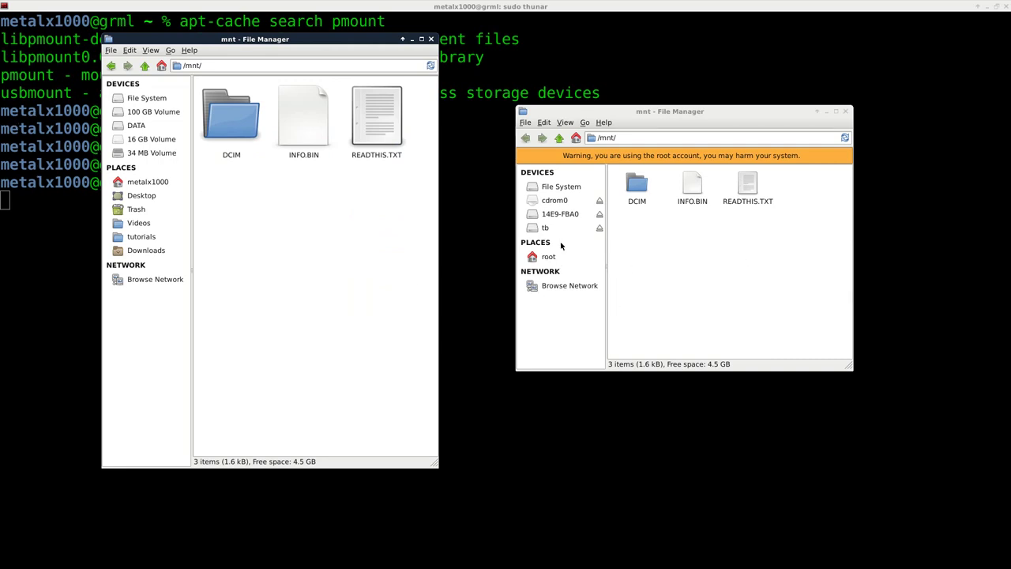
Open the user's home folder in the root file manager and try to copy the bill file into the normal user's /mnt/ window.
{"action": "triple_click", "coordinate": [630, 138]}
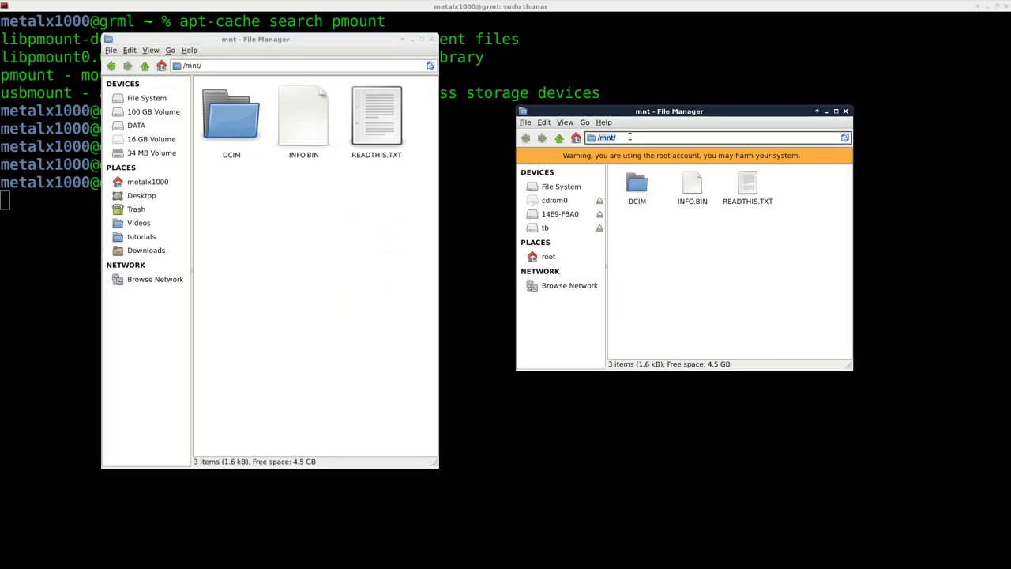
{"action": "type", "text": "/home/m"}
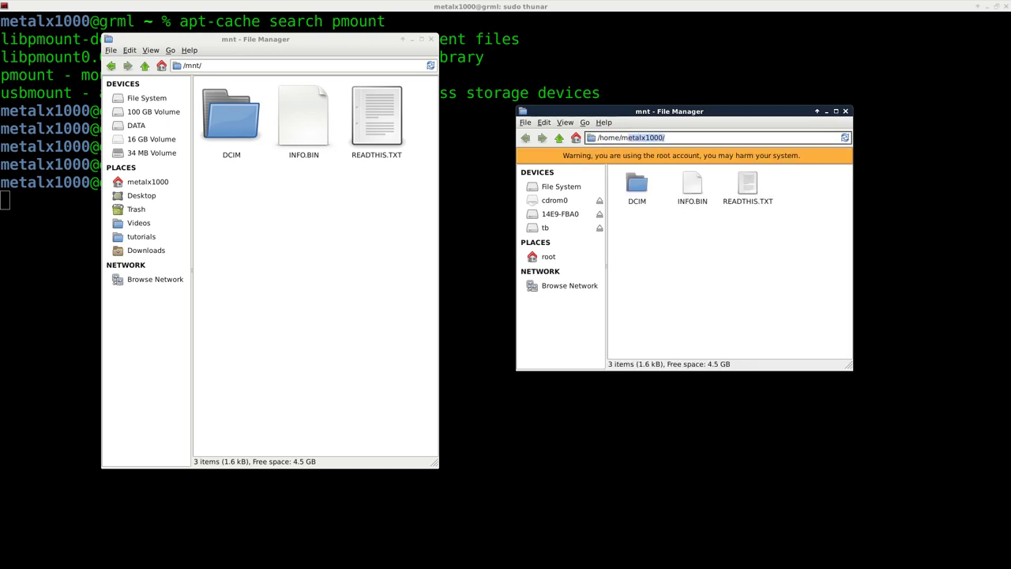
{"action": "key", "text": "Return"}
{"action": "scroll", "coordinate": [711, 237], "scroll_direction": "down", "scroll_amount": 3}
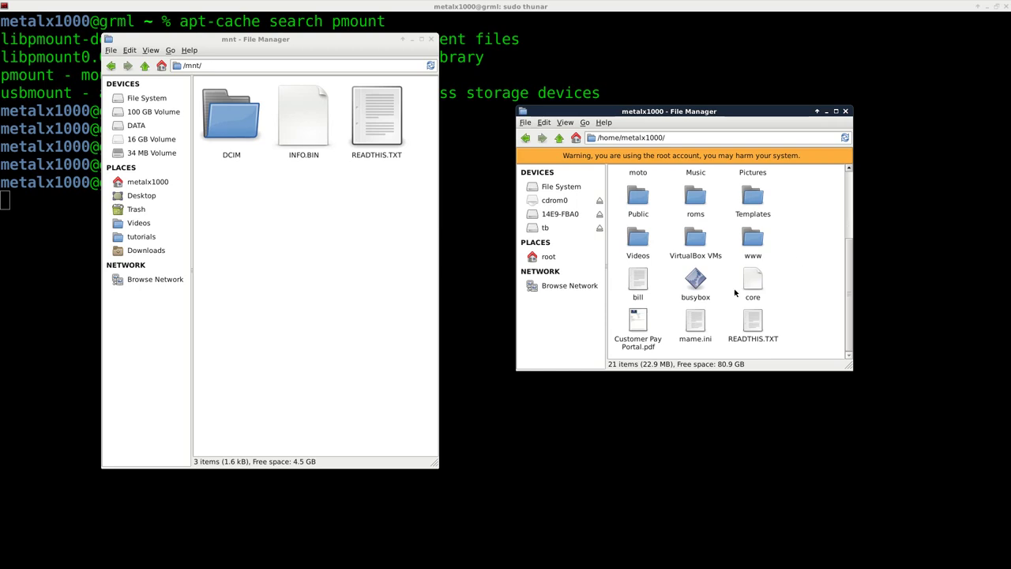
{"action": "left_click_drag", "start_coordinate": [636, 292], "coordinate": [286, 284]}
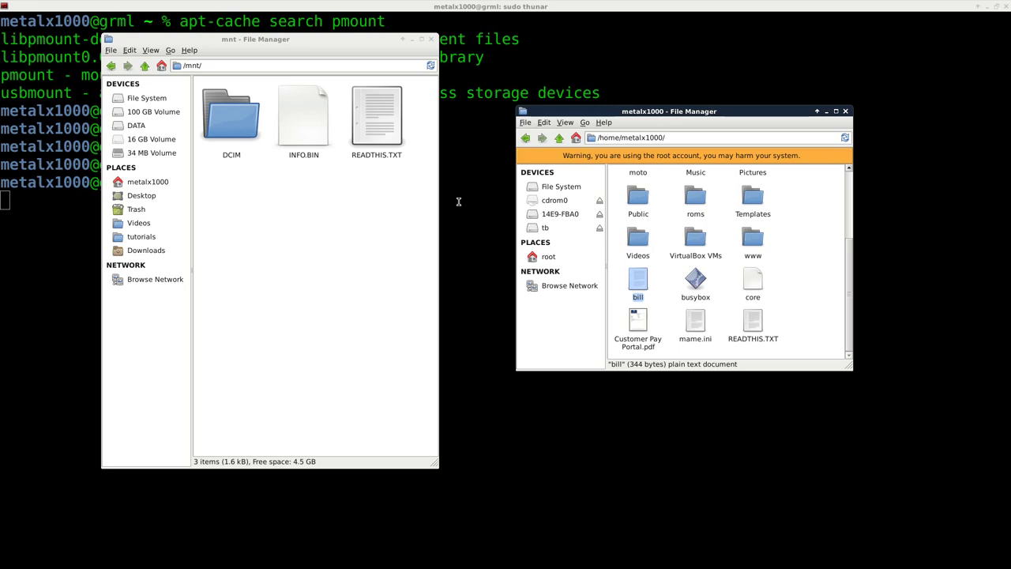
Close the root file manager and move the normal user's /mnt/ window toward the middle of the desktop.
{"action": "left_click_drag", "start_coordinate": [671, 117], "coordinate": [649, 167]}
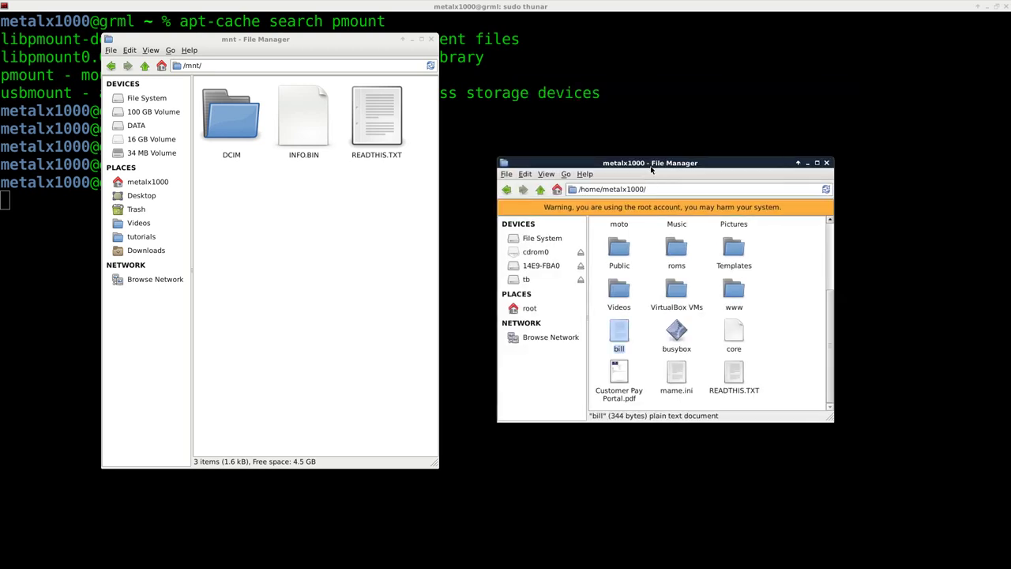
{"action": "left_click", "coordinate": [643, 118]}
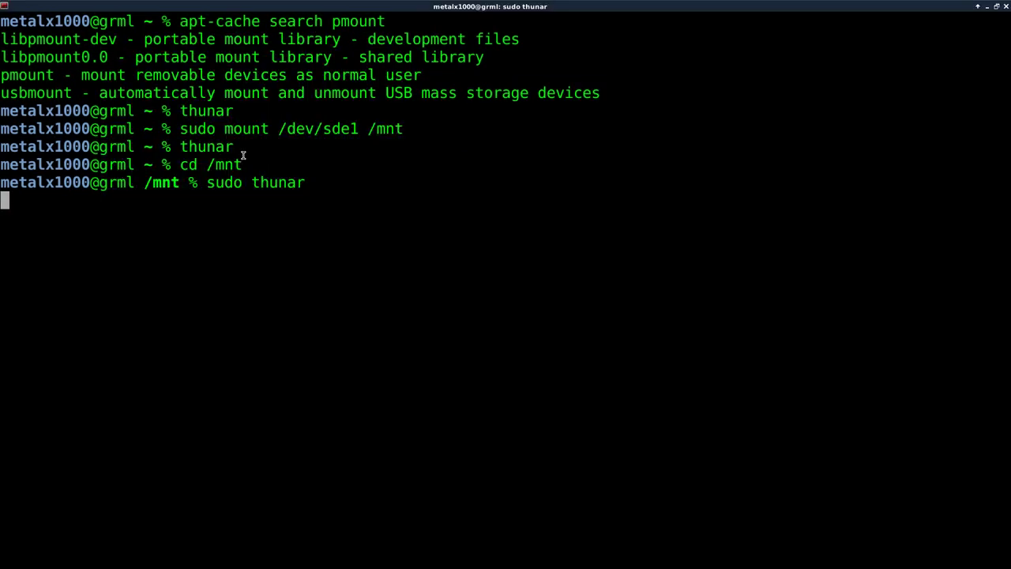
{"action": "type", "text": "sudo thunar"}
{"action": "key", "text": "Return"}
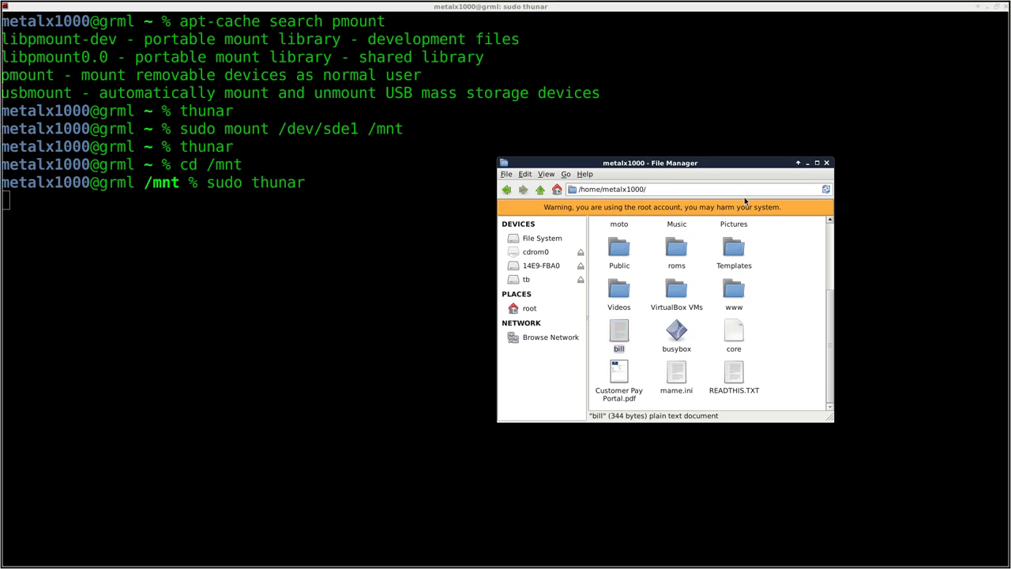
{"action": "left_click", "coordinate": [827, 166]}
{"action": "left_click_drag", "start_coordinate": [257, 39], "coordinate": [391, 79]}
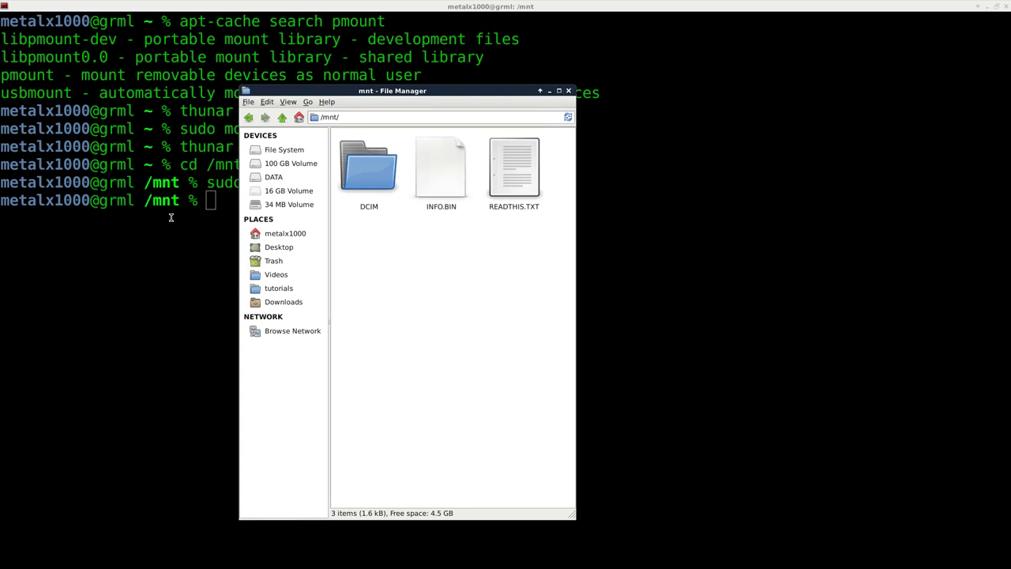
Maximize the normal user's /mnt/ window and check which creation options are available there.
{"action": "right_click", "coordinate": [423, 257]}
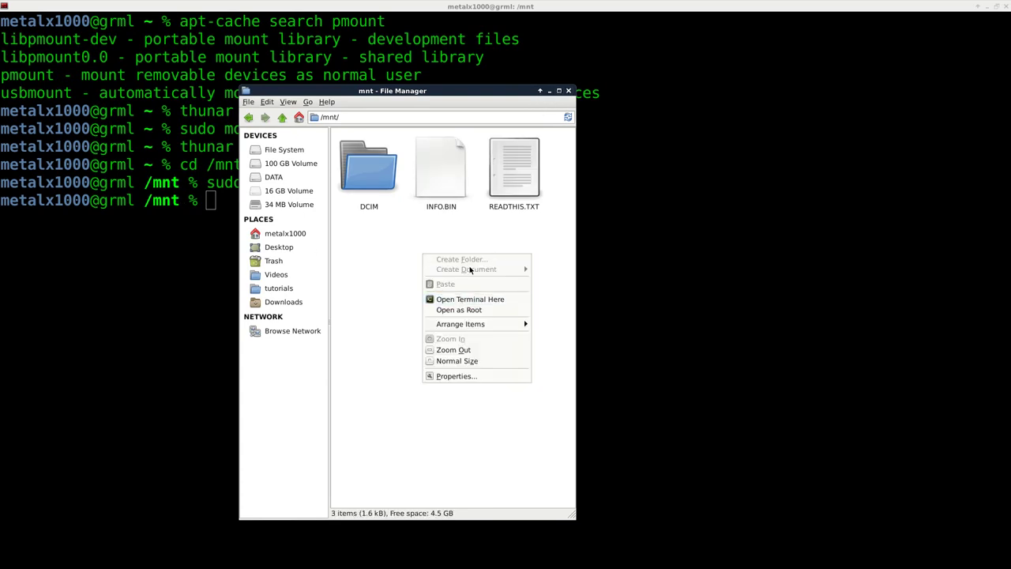
{"action": "left_click", "coordinate": [559, 102]}
{"action": "left_click", "coordinate": [558, 91]}
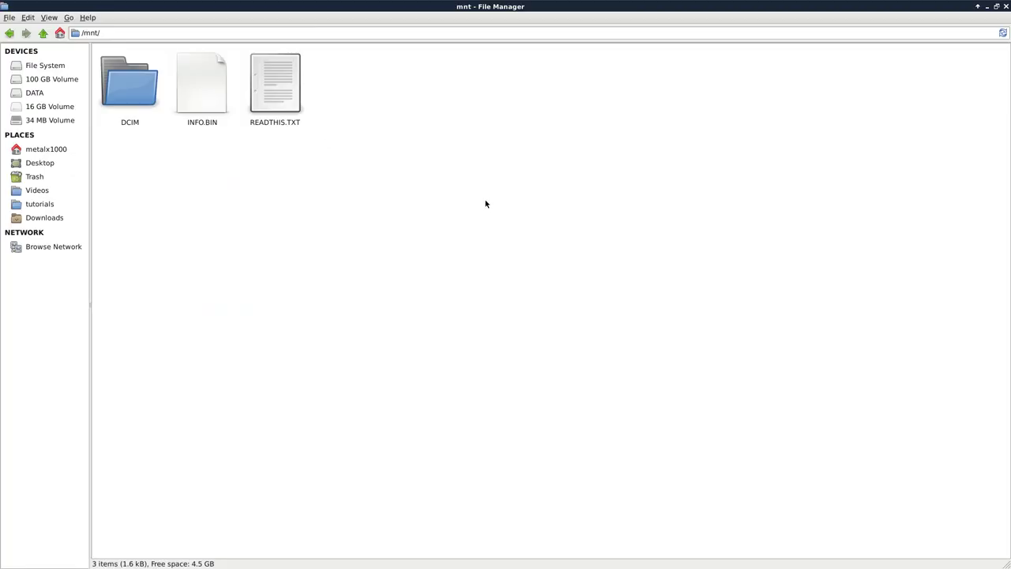
{"action": "right_click", "coordinate": [483, 167]}
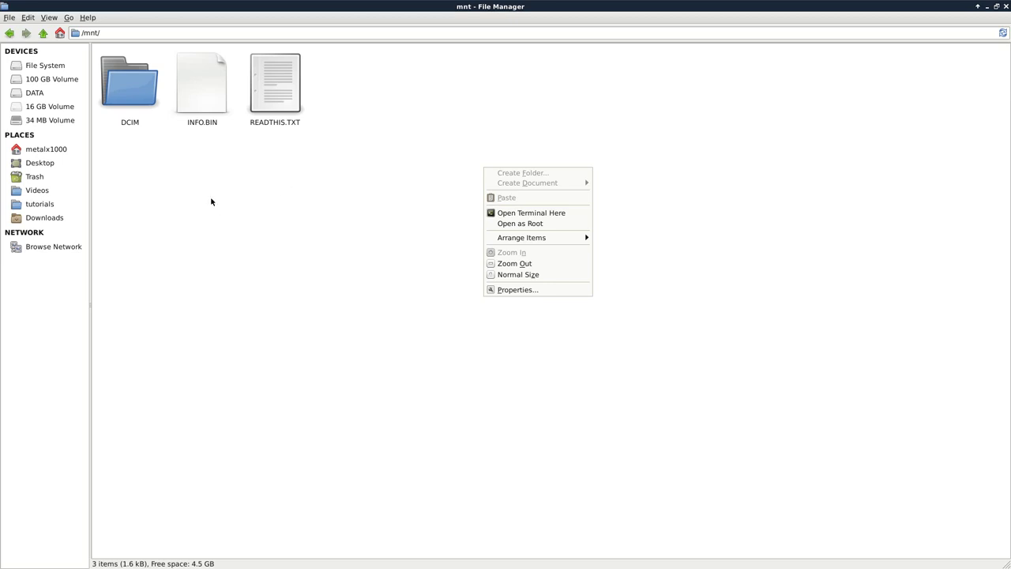
Open the custom actions configuration and delete the existing "Open as Root" action.
{"action": "left_click", "coordinate": [26, 19]}
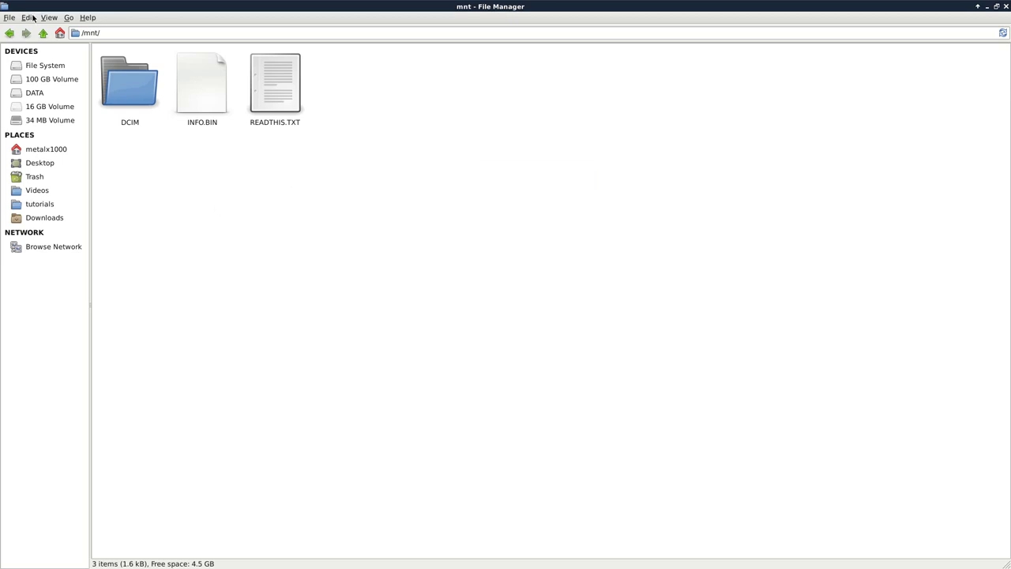
{"action": "left_click", "coordinate": [32, 18]}
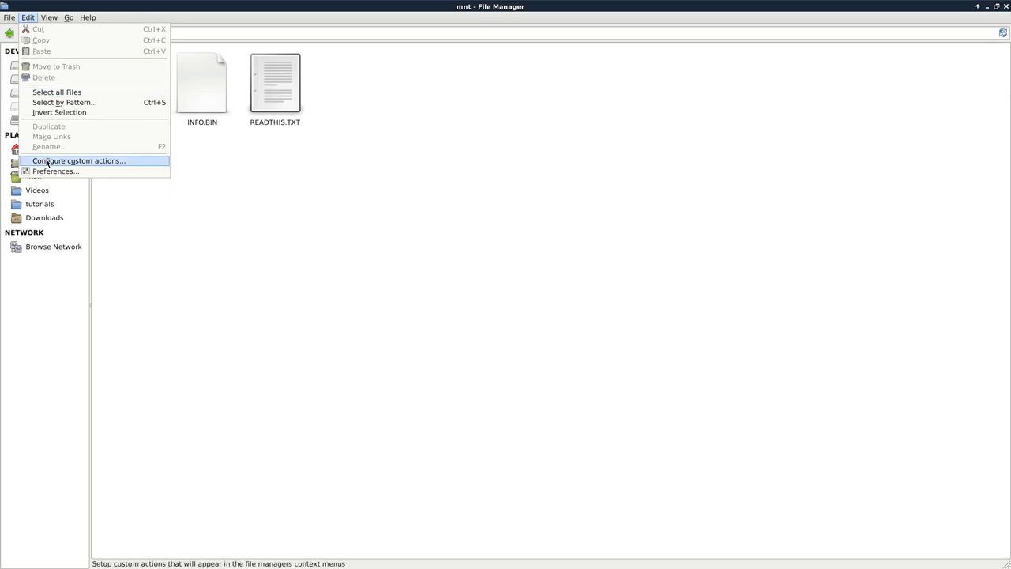
{"action": "left_click", "coordinate": [100, 164]}
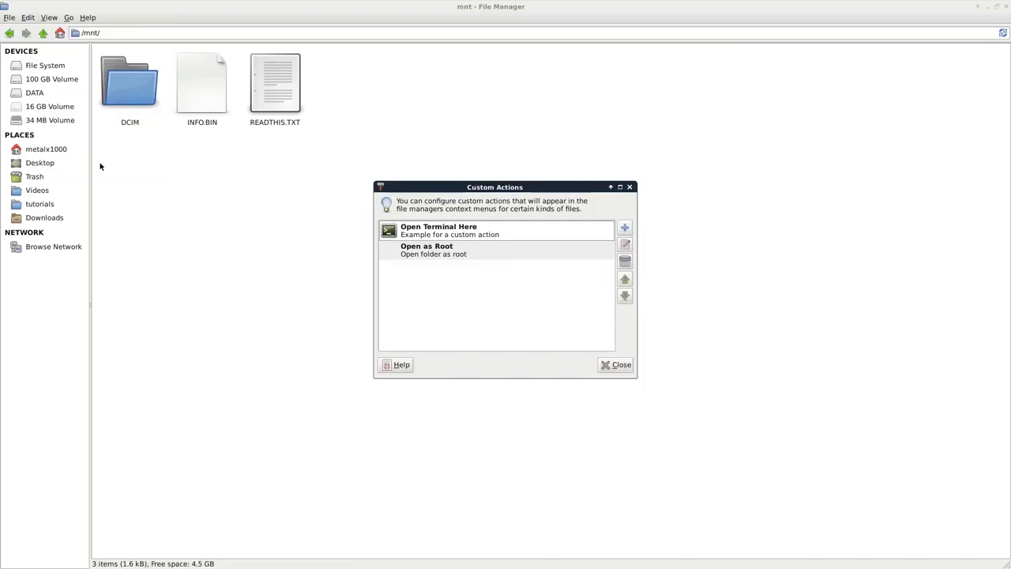
{"action": "left_click", "coordinate": [480, 251]}
{"action": "left_click", "coordinate": [624, 260]}
{"action": "left_click", "coordinate": [597, 307]}
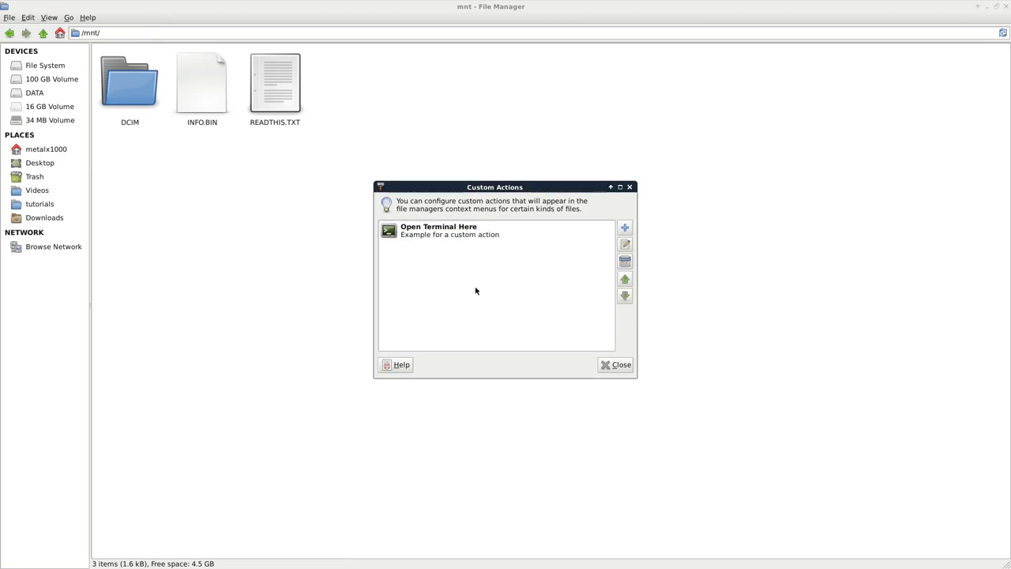
Add a custom action named "Open as Root" with description "Open Folder as Root" and command "gksu thunar %N".
{"action": "left_click_drag", "start_coordinate": [500, 187], "coordinate": [486, 122]}
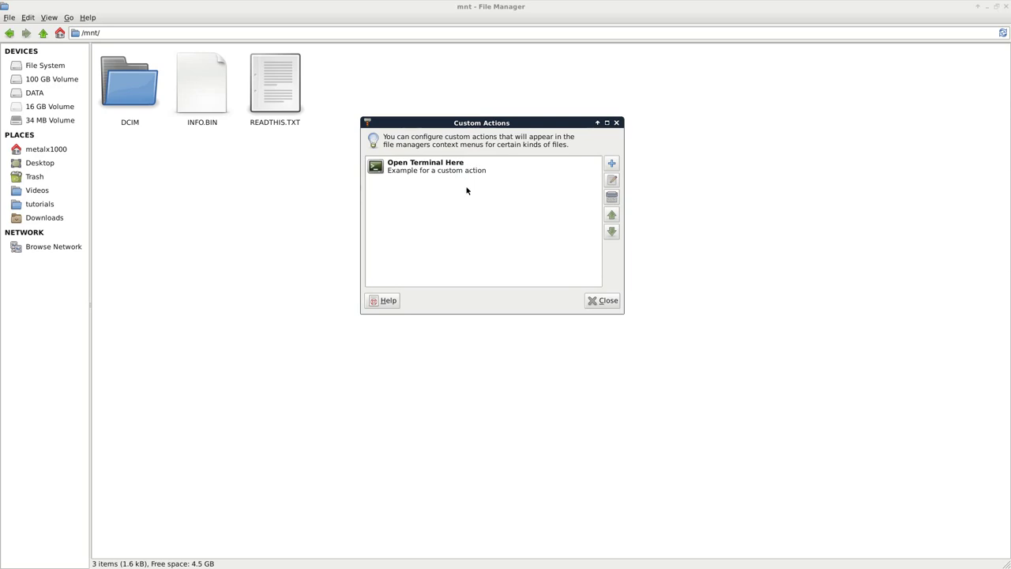
{"action": "left_click", "coordinate": [612, 163]}
{"action": "type", "text": "Open as Root"}
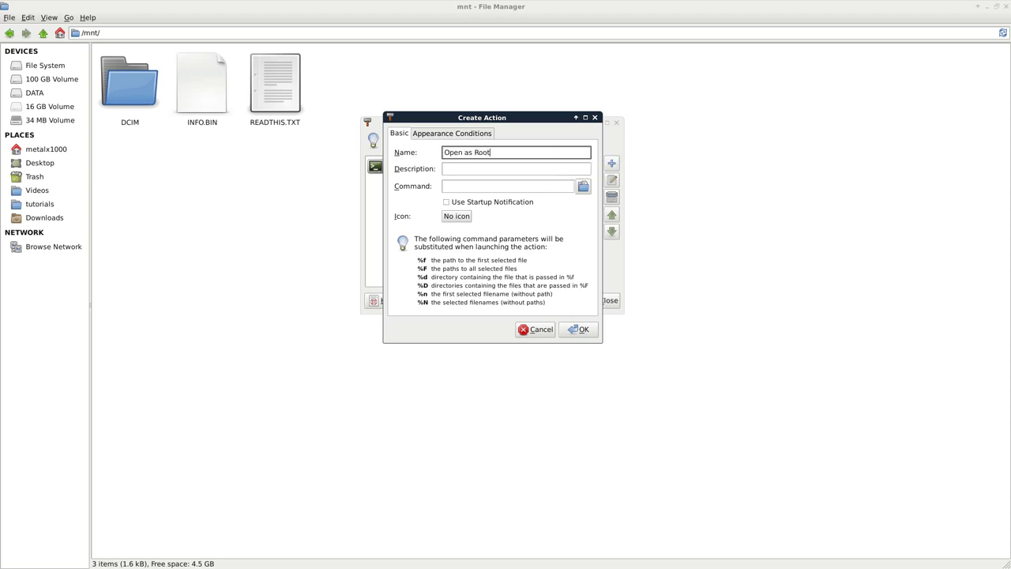
{"action": "key", "text": "Tab"}
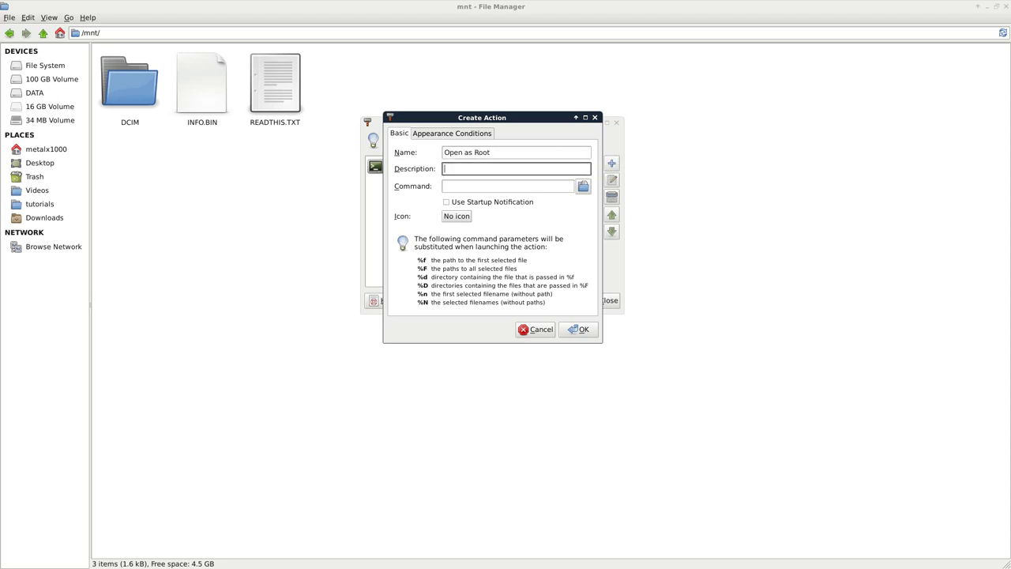
{"action": "type", "text": "Open Folder as Root"}
{"action": "left_click", "coordinate": [540, 186]}
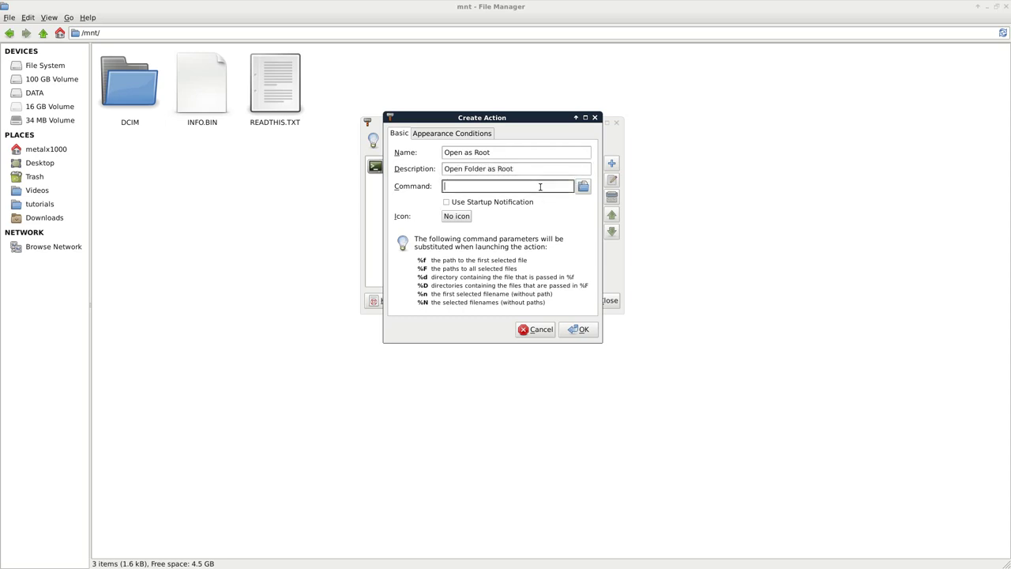
{"action": "type", "text": "gksu"}
{"action": "type", "text": "thunar"}
{"action": "type", "text": "%N"}
Assign the presence_online smiley from the full icon set as the new action's icon.
{"action": "left_click", "coordinate": [456, 217]}
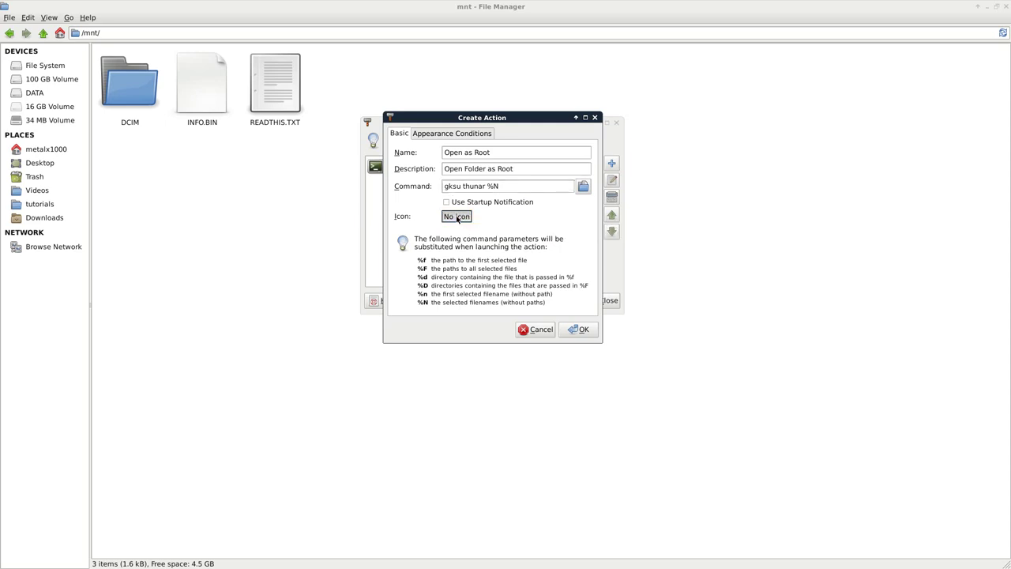
{"action": "left_click", "coordinate": [457, 107]}
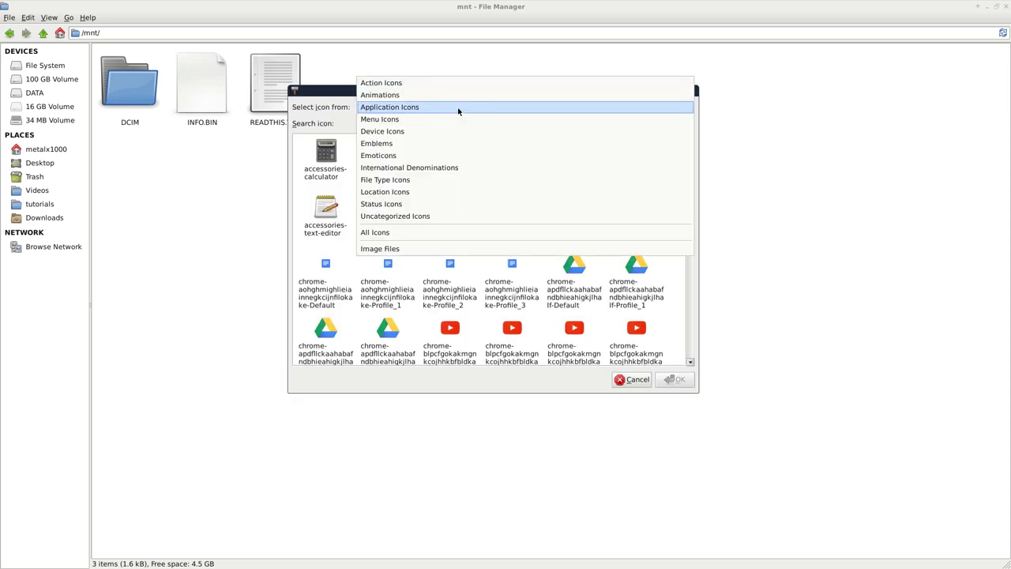
{"action": "left_click", "coordinate": [406, 227]}
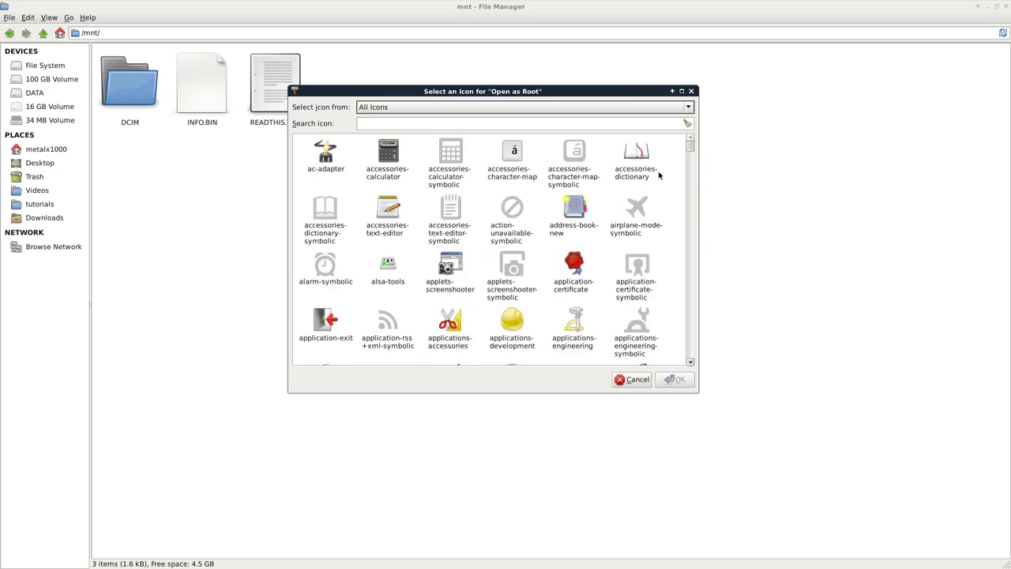
{"action": "scroll", "coordinate": [689, 152], "scroll_direction": "down", "scroll_amount": 1}
{"action": "left_click_drag", "start_coordinate": [688, 152], "coordinate": [690, 297]}
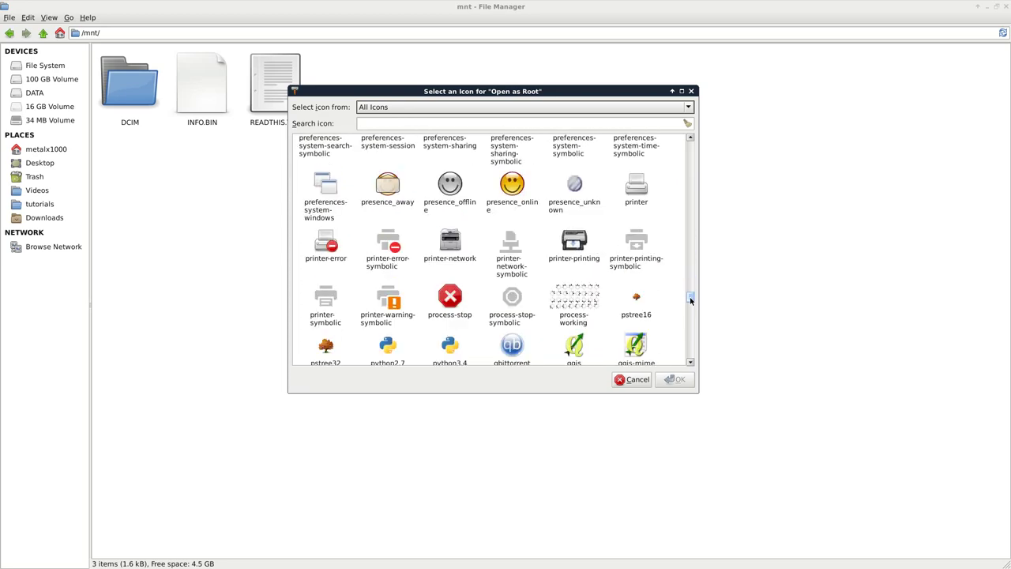
{"action": "left_click", "coordinate": [511, 183]}
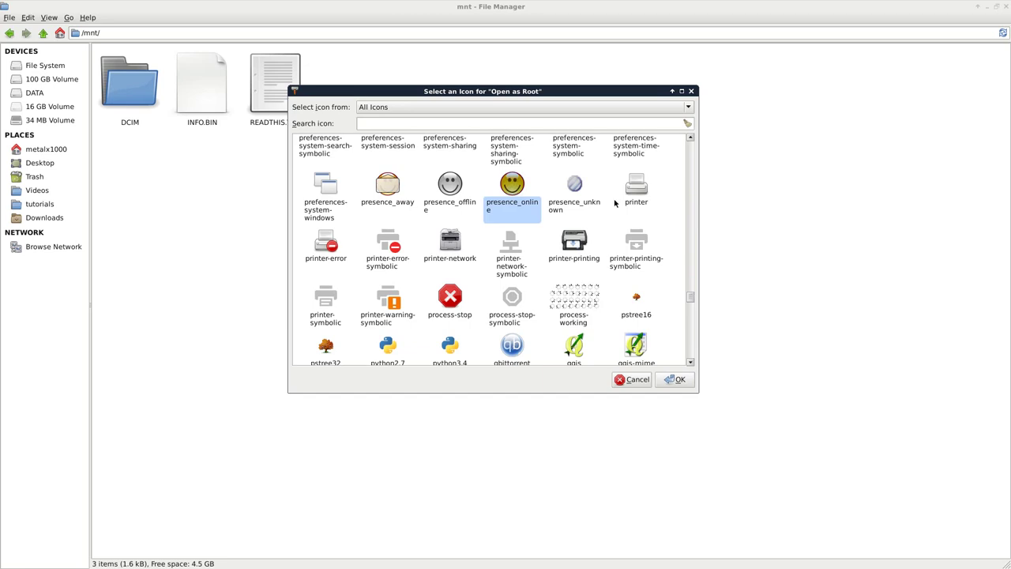
{"action": "left_click", "coordinate": [675, 380]}
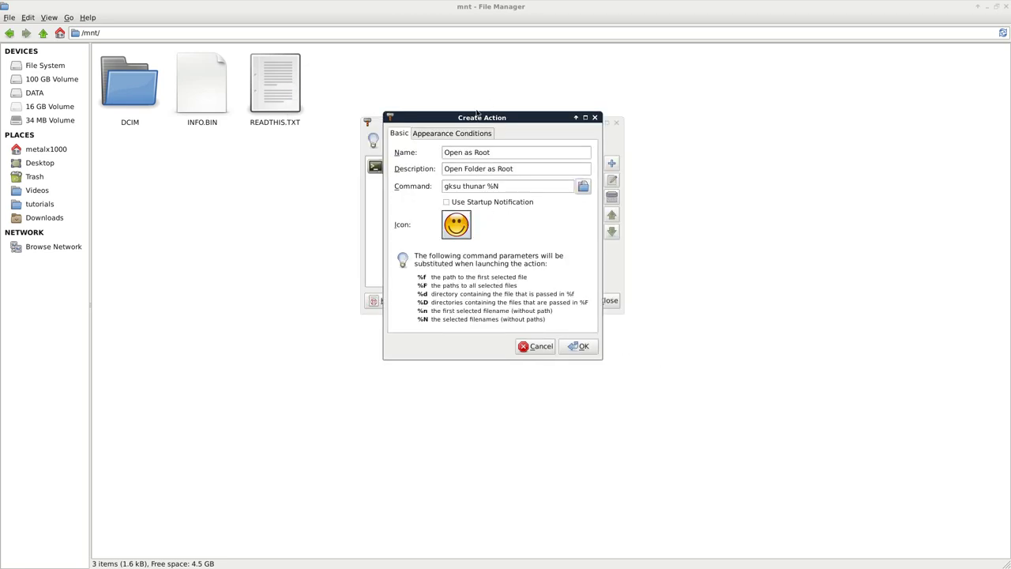
Make the action appear only for directories, save it and close the custom actions configuration.
{"action": "left_click", "coordinate": [466, 134]}
{"action": "left_click", "coordinate": [465, 181]}
{"action": "left_click", "coordinate": [433, 183]}
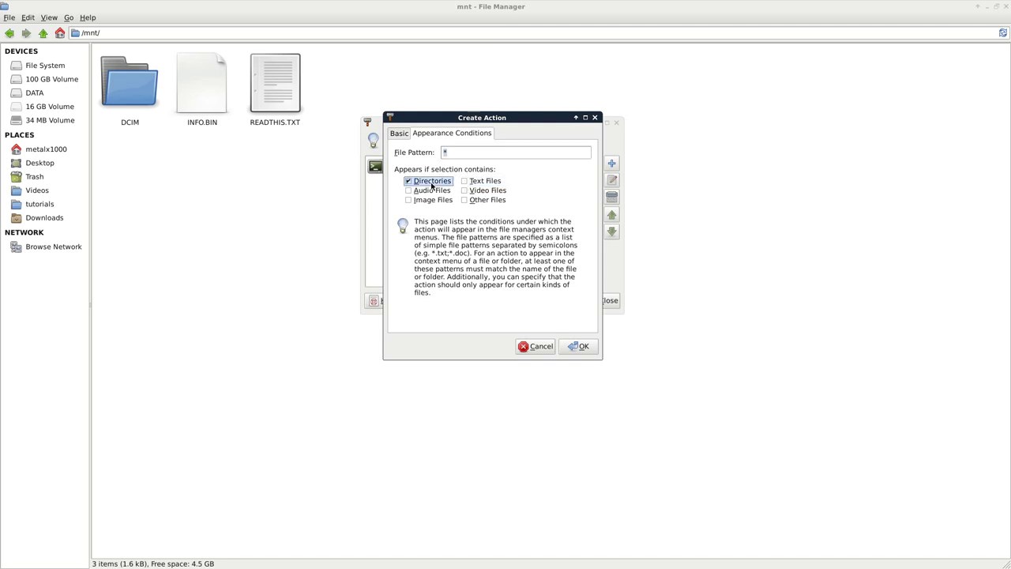
{"action": "left_click", "coordinate": [579, 346]}
{"action": "left_click", "coordinate": [600, 301]}
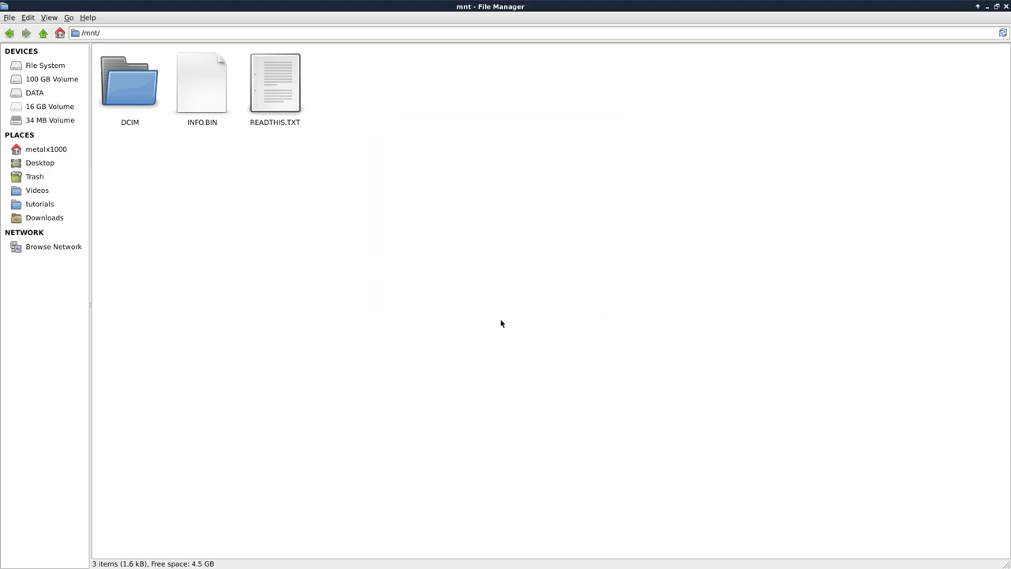
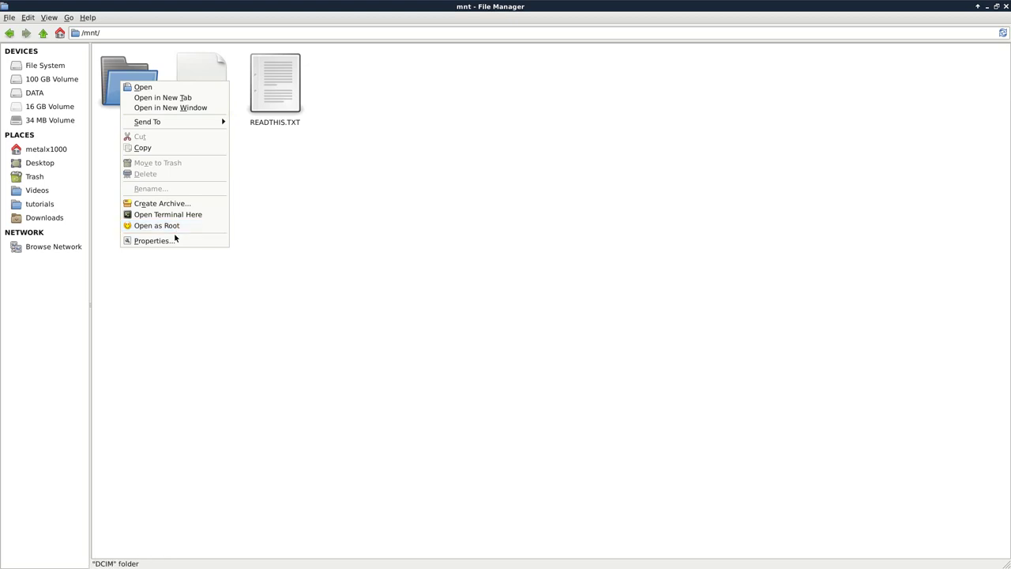
Try to open the current /mnt/ folder with the Open as Root action, entering the administrative password, and dismiss the dialog.
{"action": "right_click", "coordinate": [492, 95]}
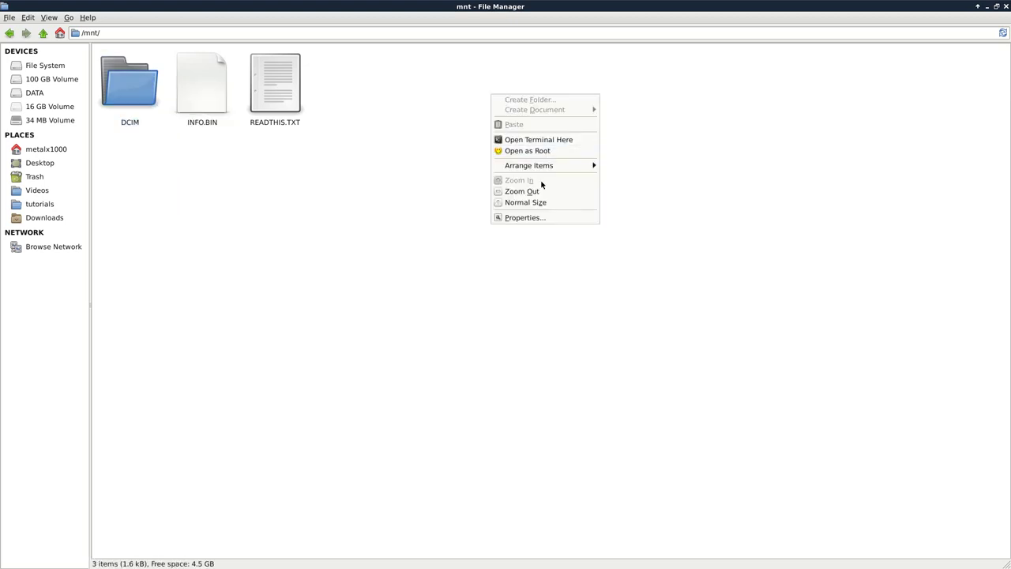
{"action": "left_click", "coordinate": [539, 152]}
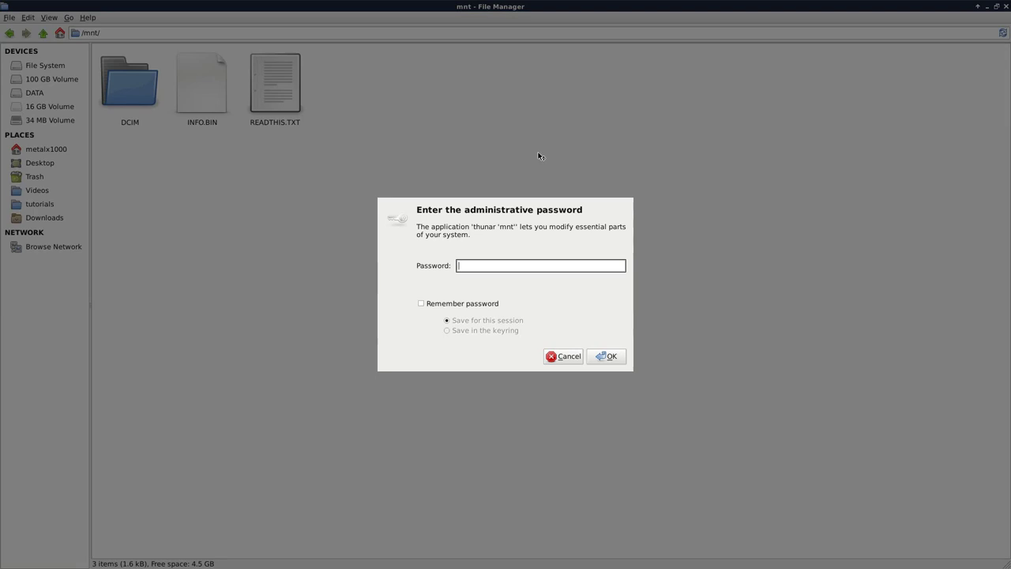
{"action": "type", "text": "●●●●●●●●●●●"}
{"action": "left_click", "coordinate": [606, 357]}
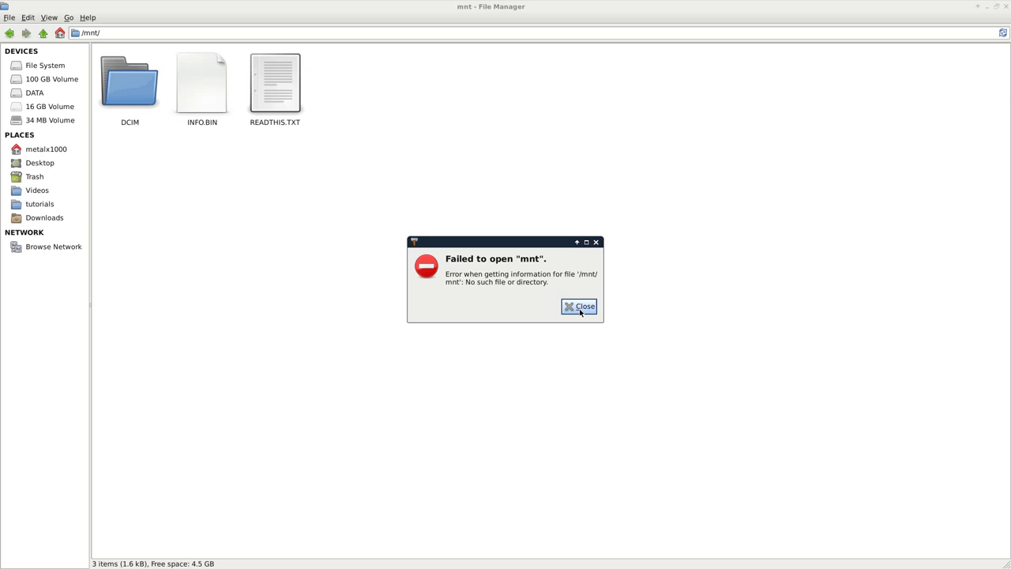
{"action": "left_click", "coordinate": [581, 309]}
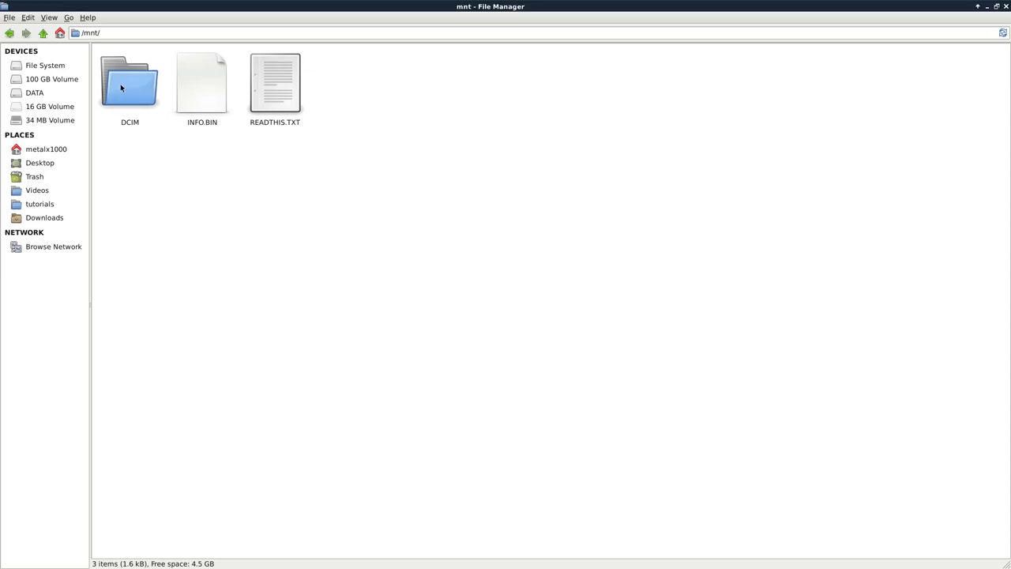
Open the DCIM folder with the Open as Root action, entering the administrative password.
{"action": "right_click", "coordinate": [121, 85]}
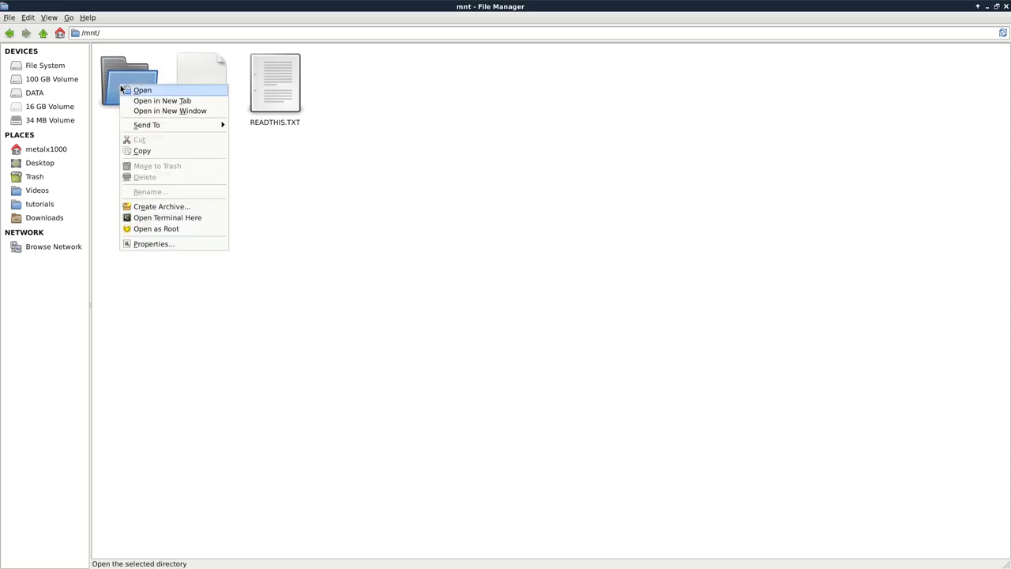
{"action": "left_click", "coordinate": [181, 231]}
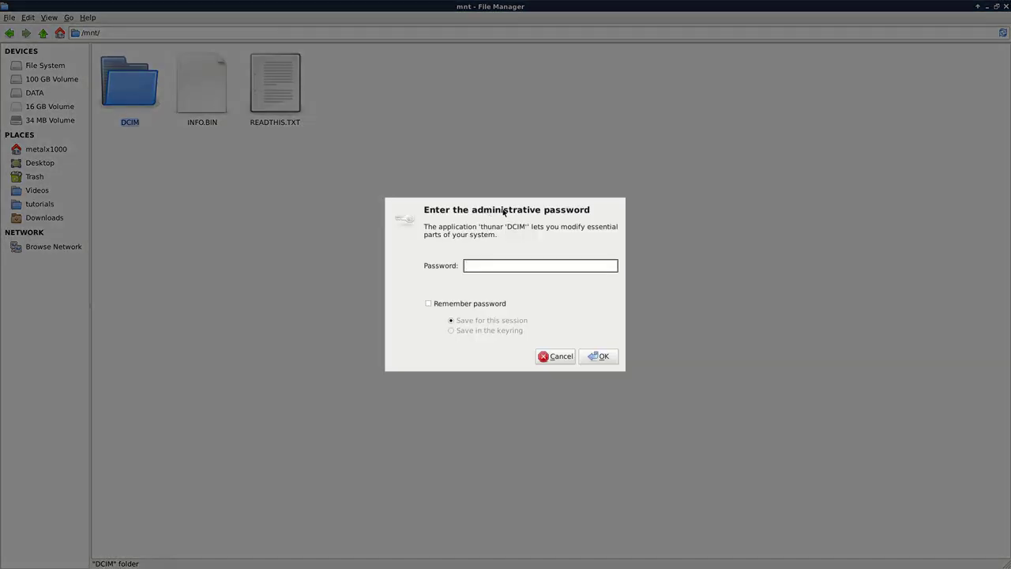
{"action": "type", "text": "************"}
{"action": "key", "text": "Return"}
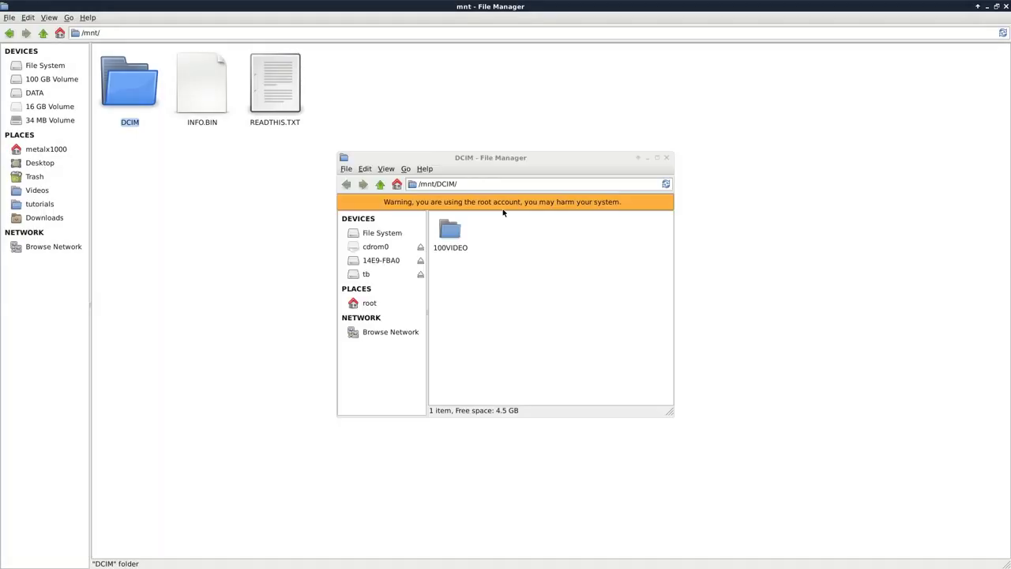
Go up to /mnt/ in the root file manager window and move the window aside.
{"action": "left_click", "coordinate": [380, 183]}
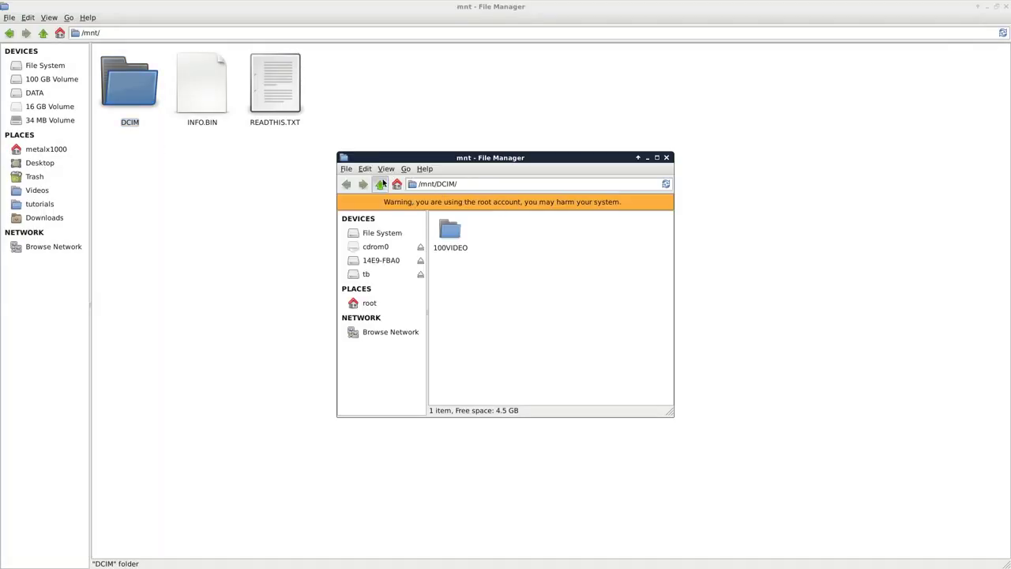
{"action": "left_click_drag", "start_coordinate": [522, 164], "coordinate": [692, 130]}
Compare the context options offered for INFO.BIN, the DCIM folder and the empty area of /mnt/.
{"action": "right_click", "coordinate": [204, 109]}
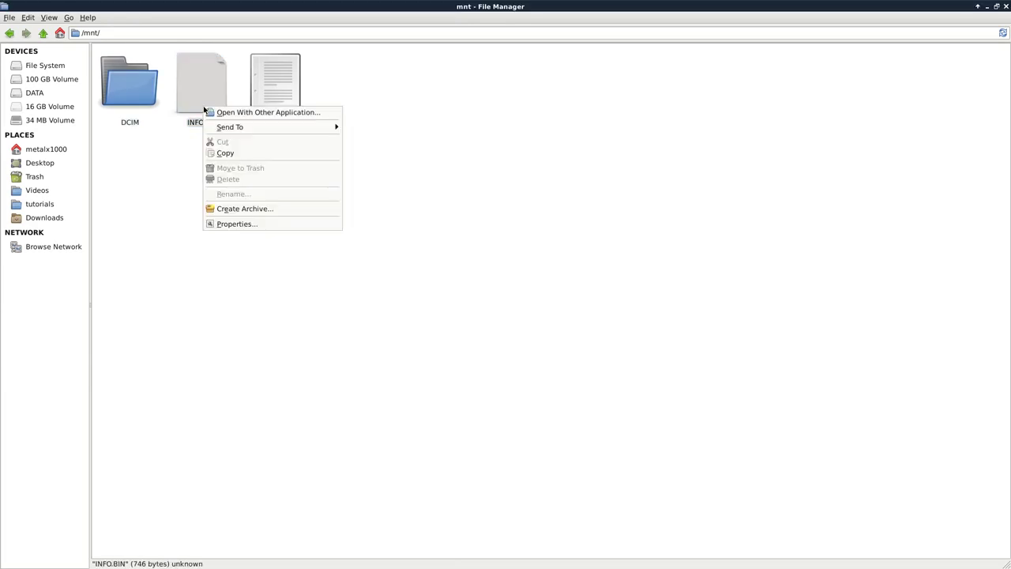
{"action": "left_click", "coordinate": [144, 99]}
{"action": "right_click", "coordinate": [144, 98]}
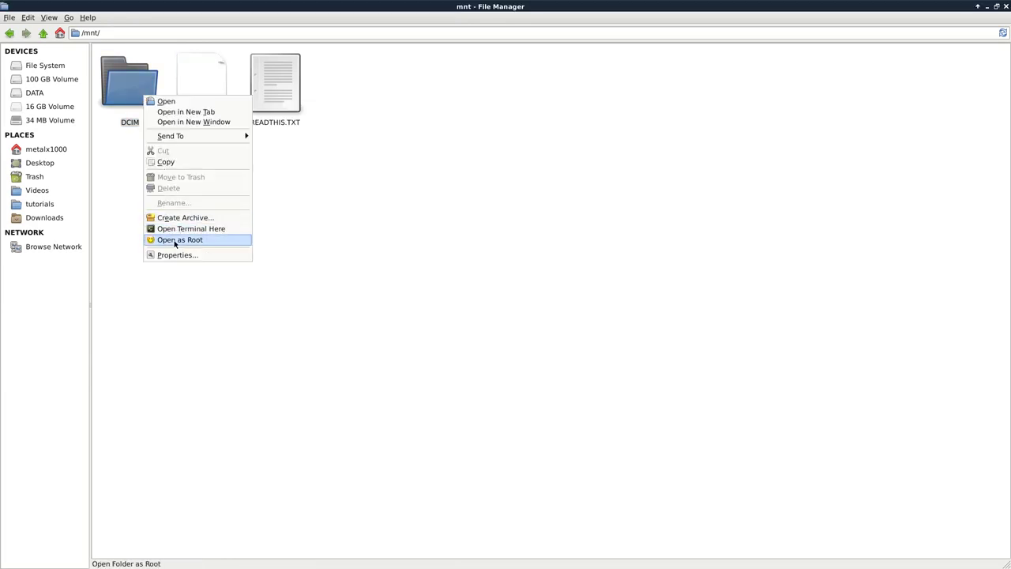
{"action": "left_click", "coordinate": [479, 169]}
{"action": "right_click", "coordinate": [573, 110]}
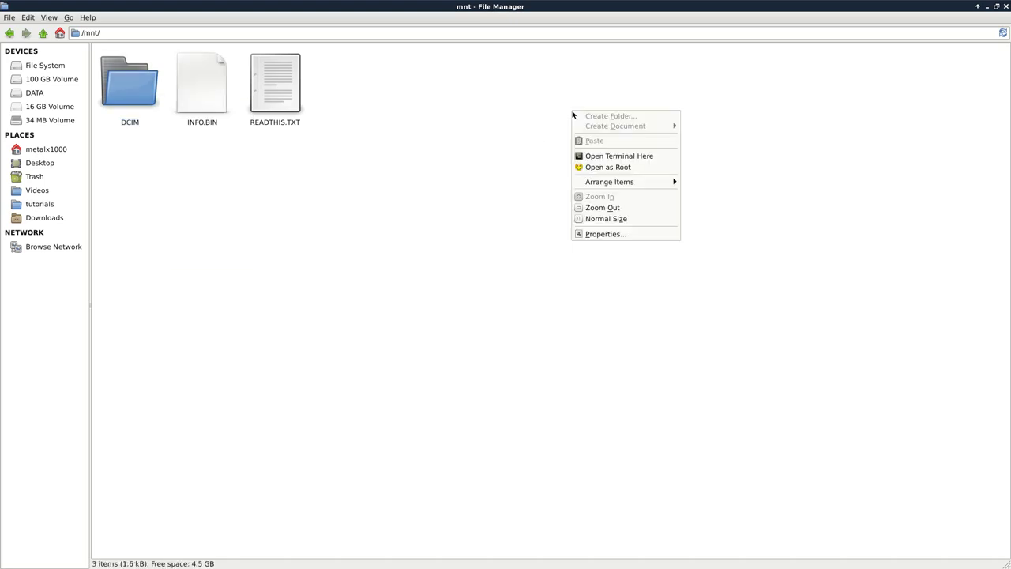
{"action": "left_click", "coordinate": [128, 128]}
Enter the DCIM folder, try to open it from inside with Open as Root, entering the administrative password, and dismiss the dialog.
{"action": "double_click", "coordinate": [145, 92]}
{"action": "right_click", "coordinate": [596, 202]}
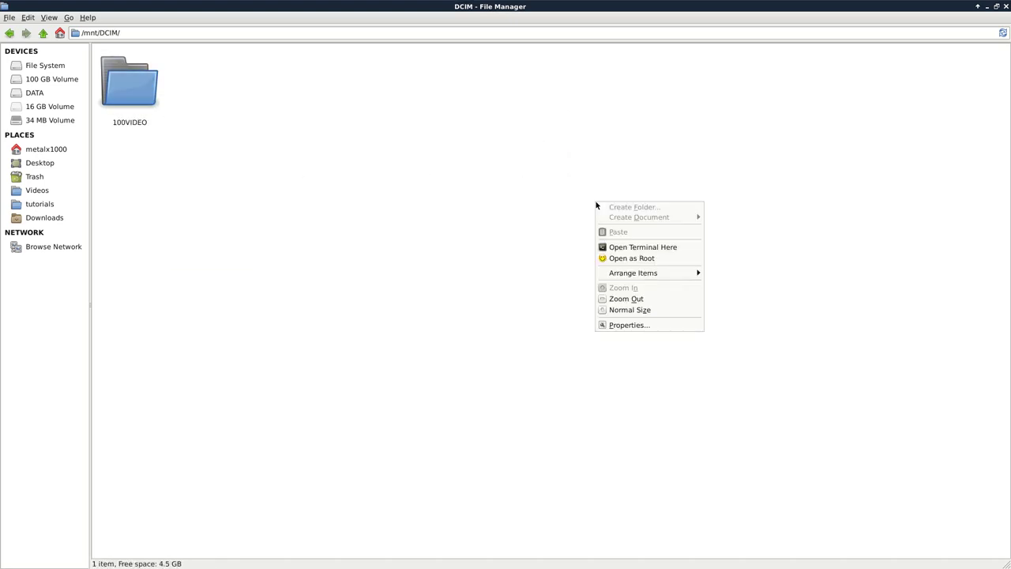
{"action": "left_click", "coordinate": [670, 259]}
{"action": "type", "text": "************"}
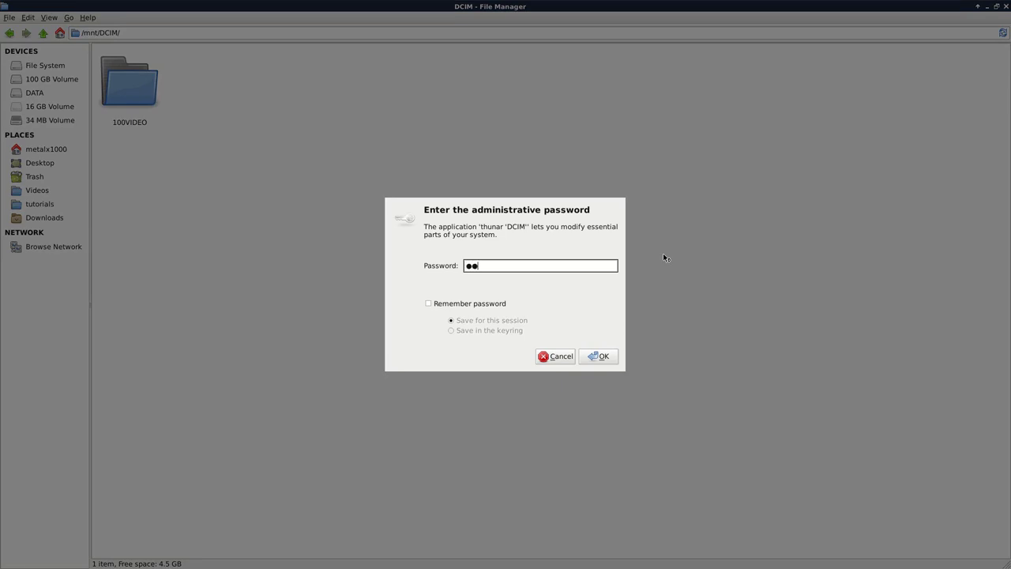
{"action": "key", "text": "Return"}
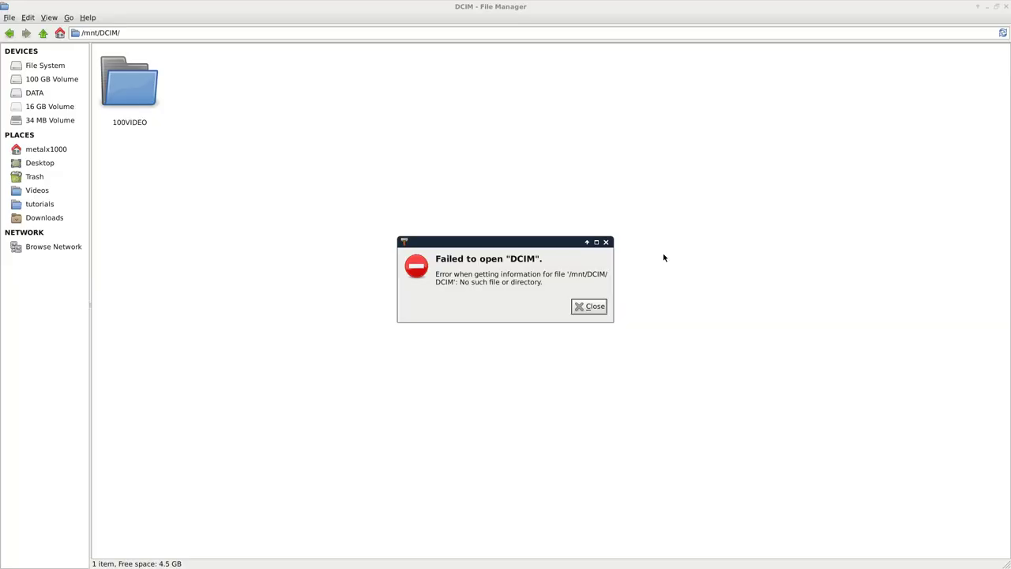
{"action": "left_click", "coordinate": [590, 307]}
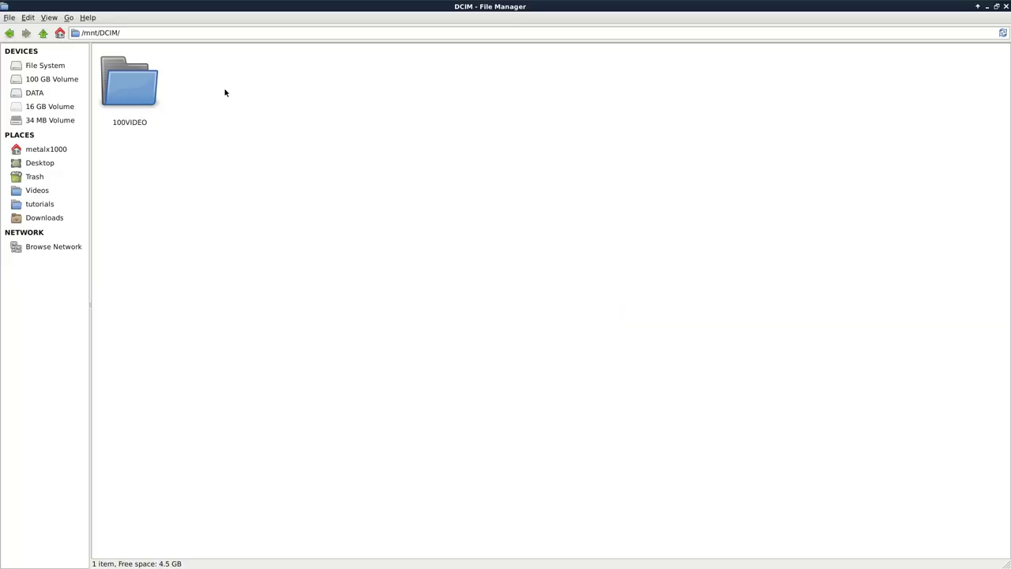
Go back up to /mnt/ and open the DCIM folder with Open as Root, entering the administrative password.
{"action": "left_click", "coordinate": [43, 33]}
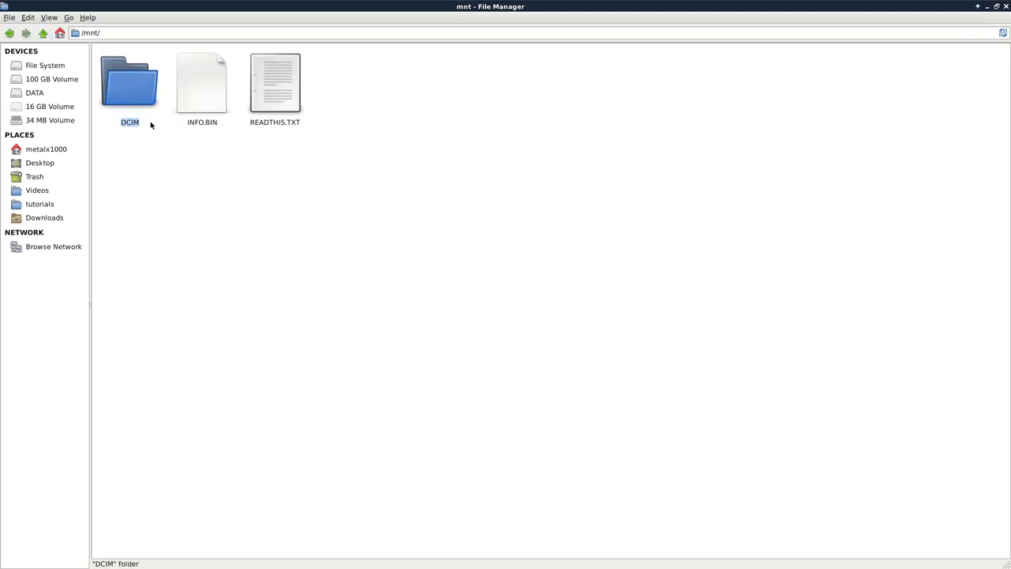
{"action": "right_click", "coordinate": [128, 84]}
{"action": "left_click", "coordinate": [172, 229]}
{"action": "type", "text": "************"}
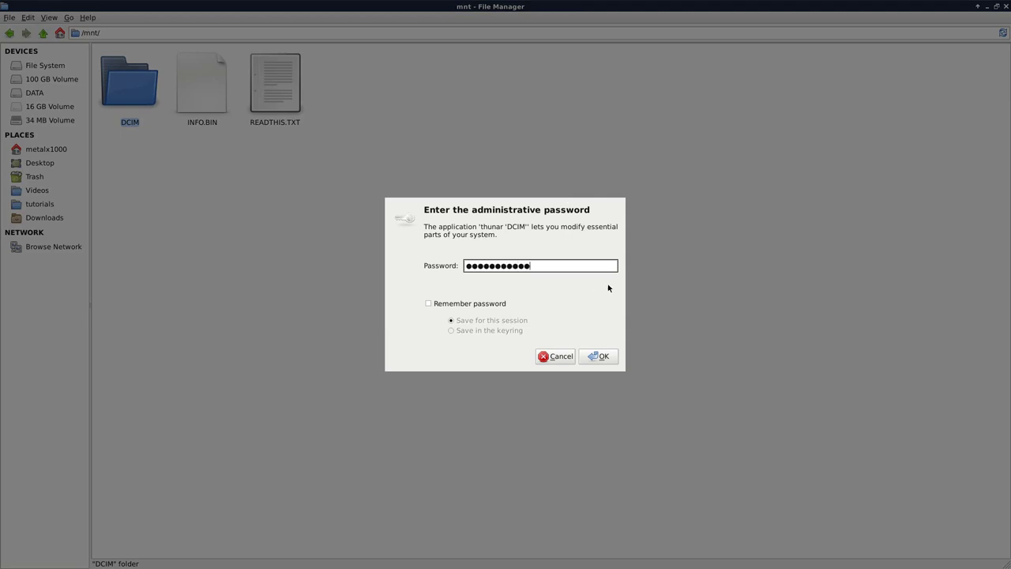
{"action": "left_click", "coordinate": [596, 357]}
Move the new root file manager window aside and go up to /mnt/ in it.
{"action": "left_click", "coordinate": [554, 162]}
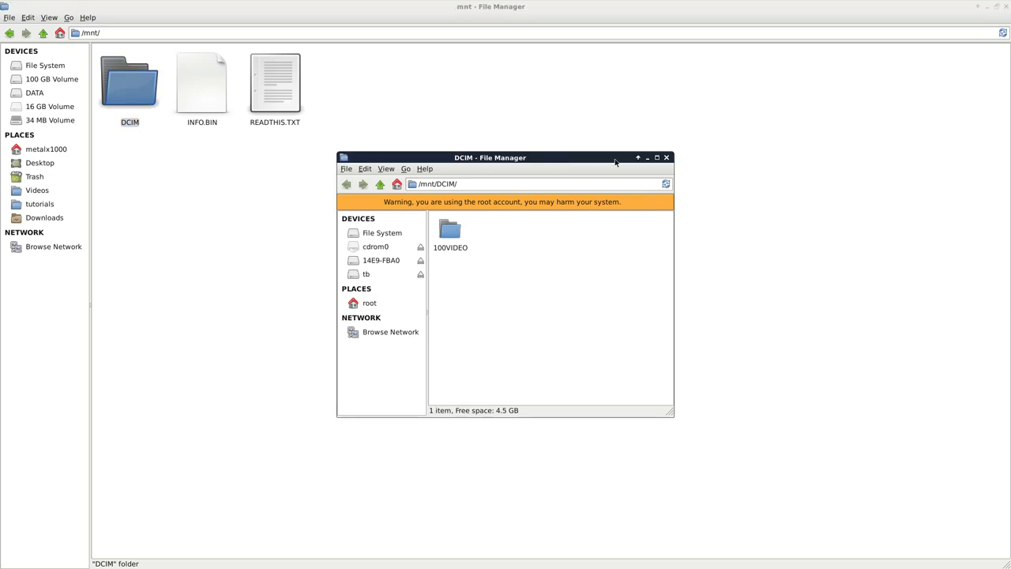
{"action": "left_click_drag", "start_coordinate": [595, 156], "coordinate": [691, 147]}
{"action": "left_click", "coordinate": [475, 175]}
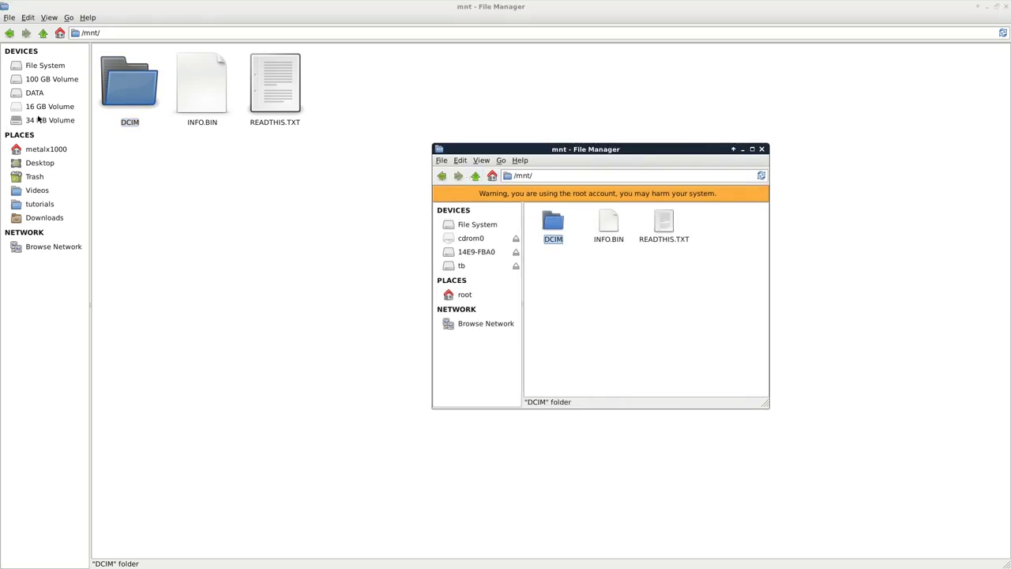
Show the home folder in the normal-user window, shrink the window, and copy mame.ini into the root window's /mnt/ folder.
{"action": "left_click", "coordinate": [36, 149]}
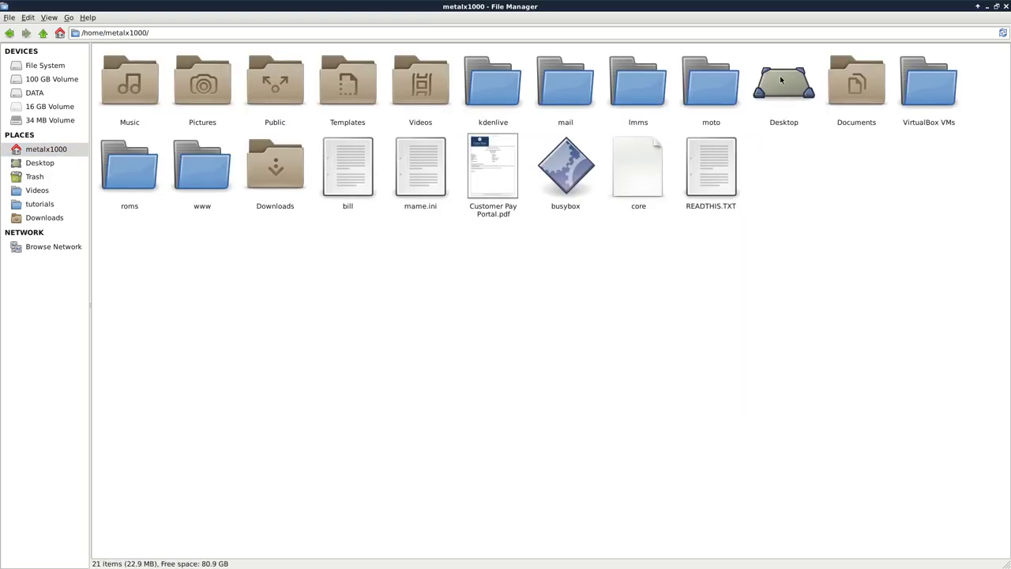
{"action": "left_click", "coordinate": [995, 6]}
{"action": "left_click_drag", "start_coordinate": [410, 90], "coordinate": [257, 40]}
{"action": "scroll", "coordinate": [323, 246], "scroll_direction": "down", "scroll_amount": 4}
{"action": "left_click_drag", "start_coordinate": [276, 330], "coordinate": [710, 333]}
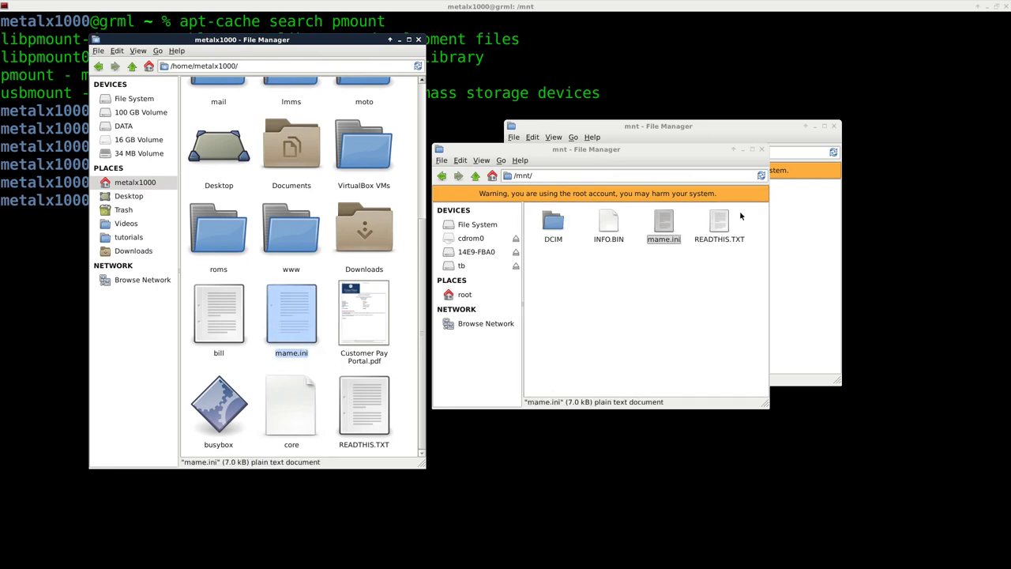
Close both root file manager windows and the home folder window.
{"action": "left_click", "coordinate": [762, 150]}
{"action": "left_click", "coordinate": [835, 125]}
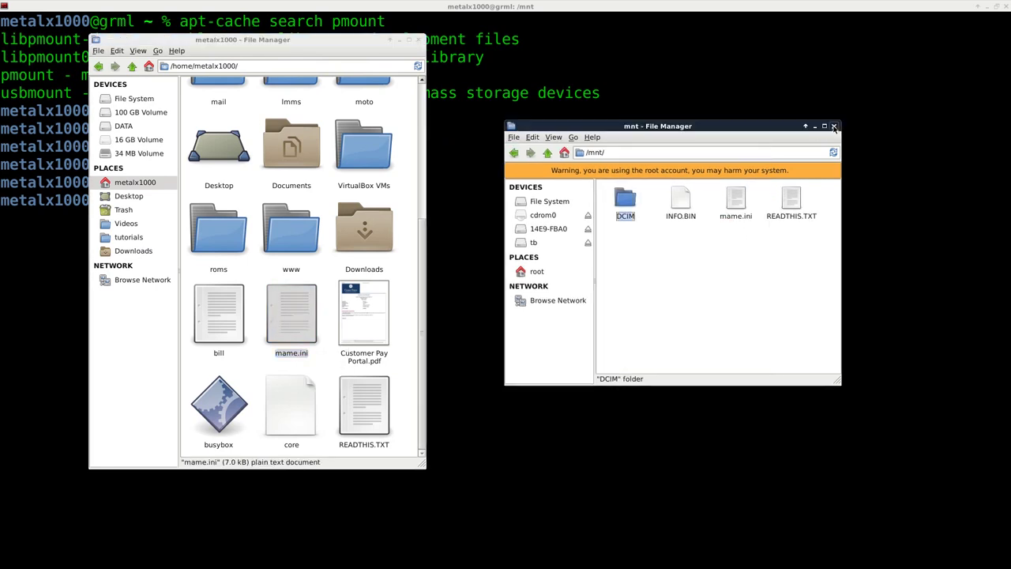
{"action": "left_click", "coordinate": [418, 39]}
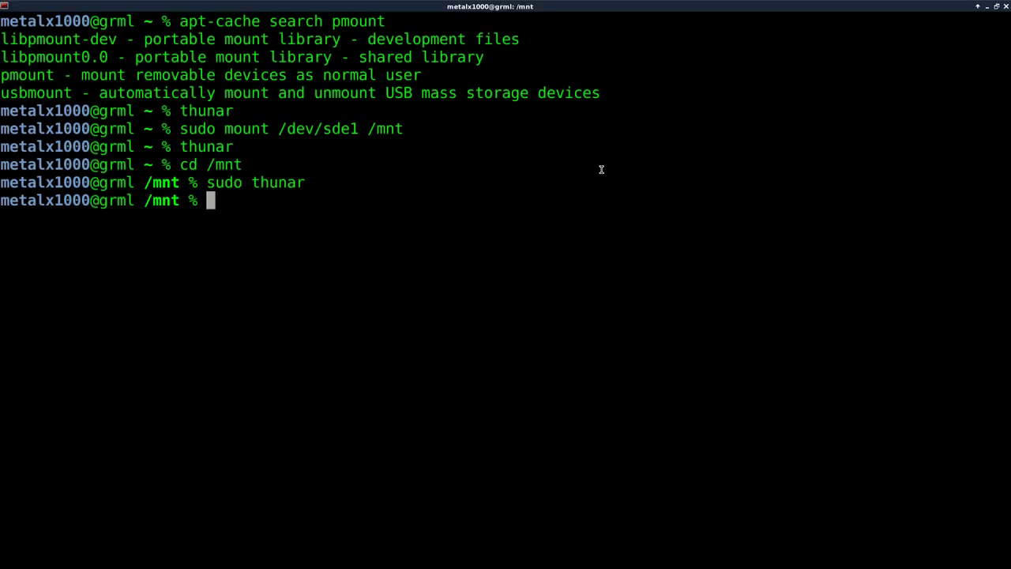
Maximize the home folder file manager window and turn on its dual-pane view.
{"action": "left_click_drag", "start_coordinate": [600, 160], "coordinate": [643, 135]}
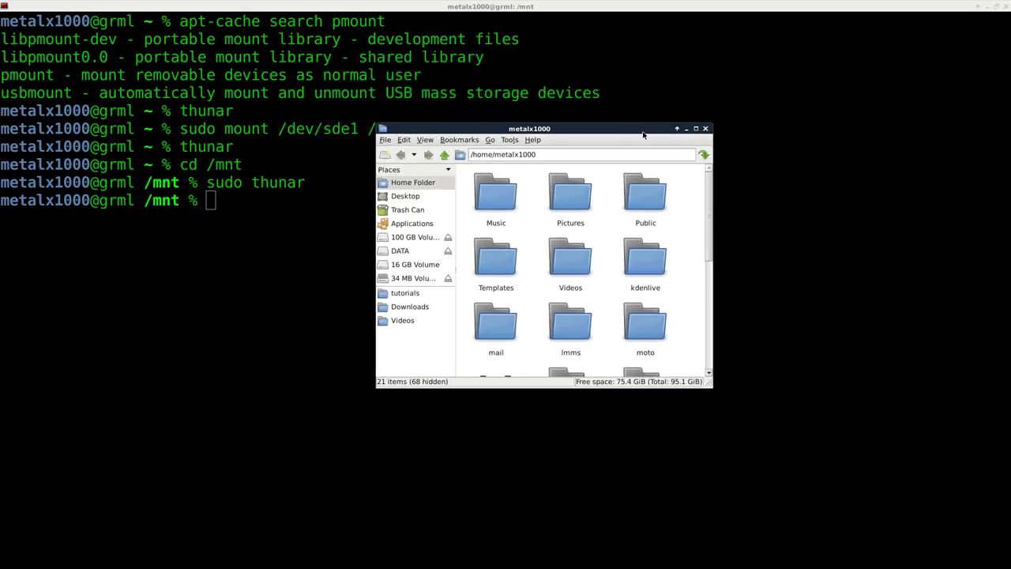
{"action": "left_click", "coordinate": [695, 129]}
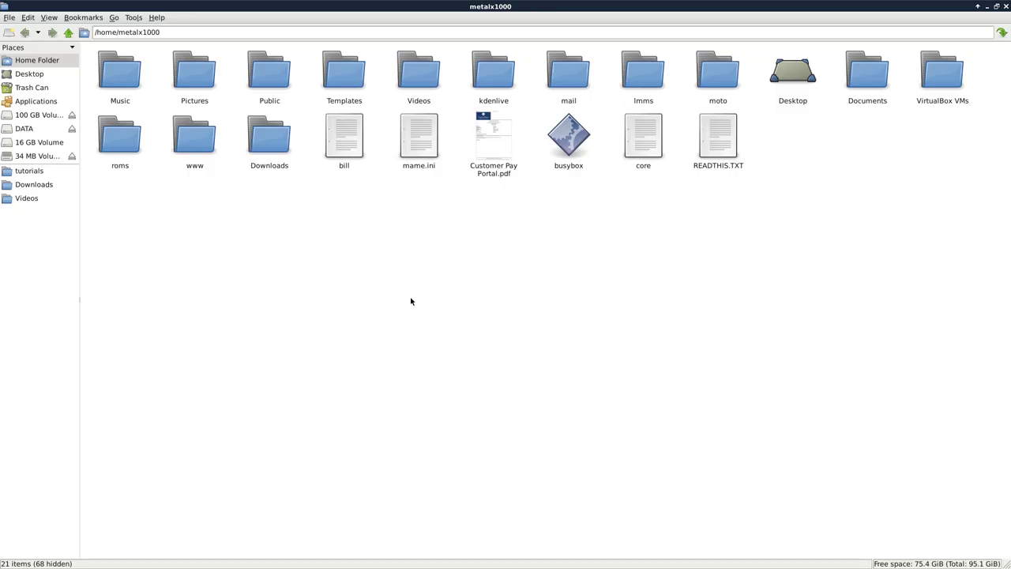
{"action": "key", "text": "F3"}
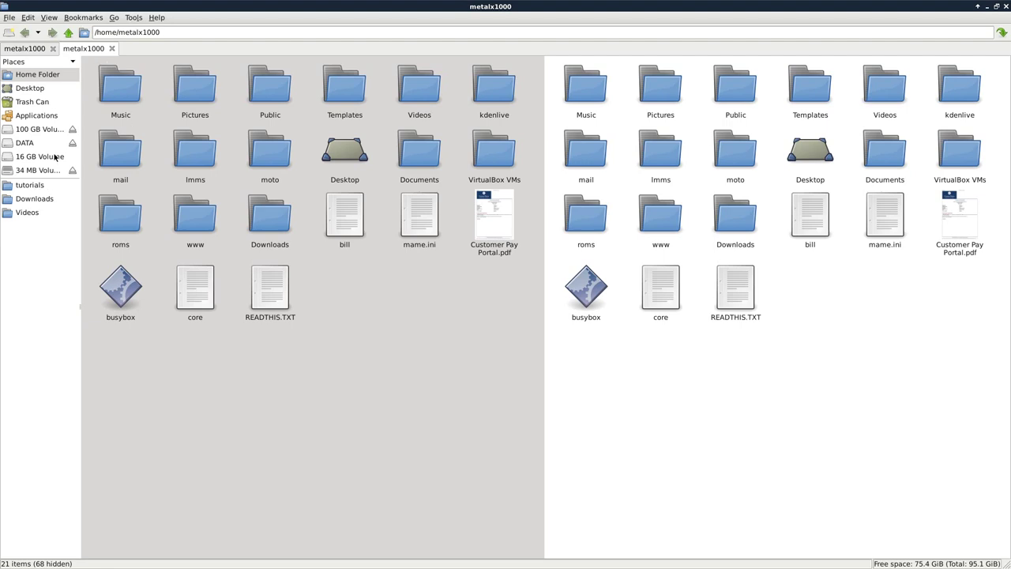
Open the Pictures folder in the first pane and move the core file there from the home folder pane.
{"action": "left_click", "coordinate": [182, 93]}
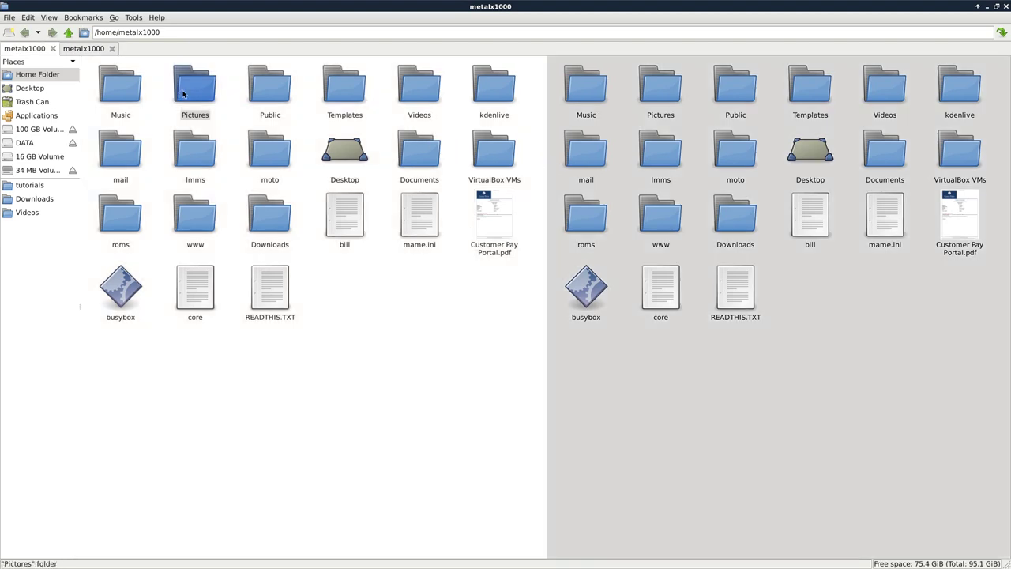
{"action": "double_click", "coordinate": [201, 93]}
{"action": "left_click_drag", "start_coordinate": [660, 289], "coordinate": [464, 401]}
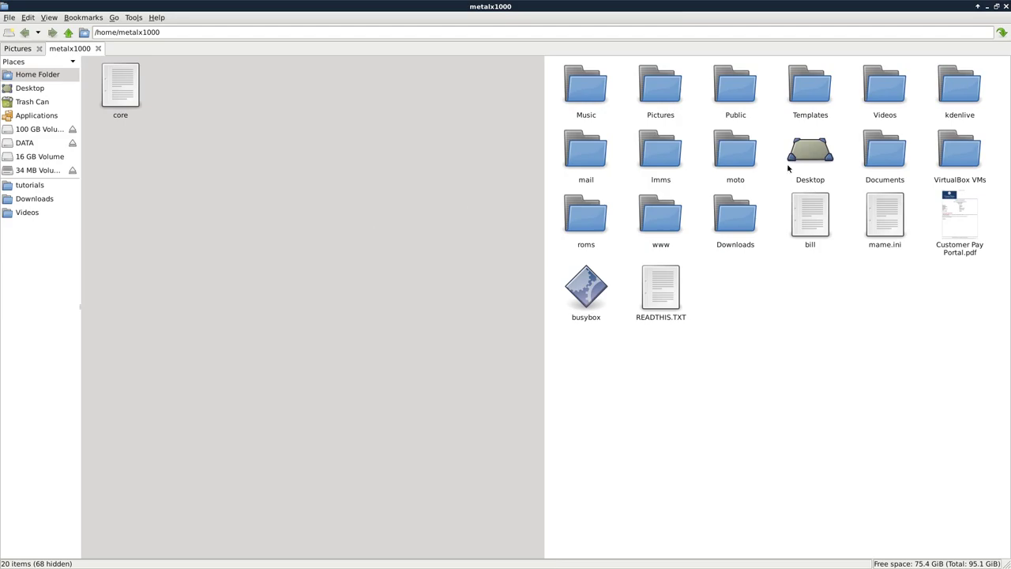
Restore and re-maximize the file manager window, and turn off the dual-pane view.
{"action": "left_click_drag", "start_coordinate": [678, 13], "coordinate": [479, 167]}
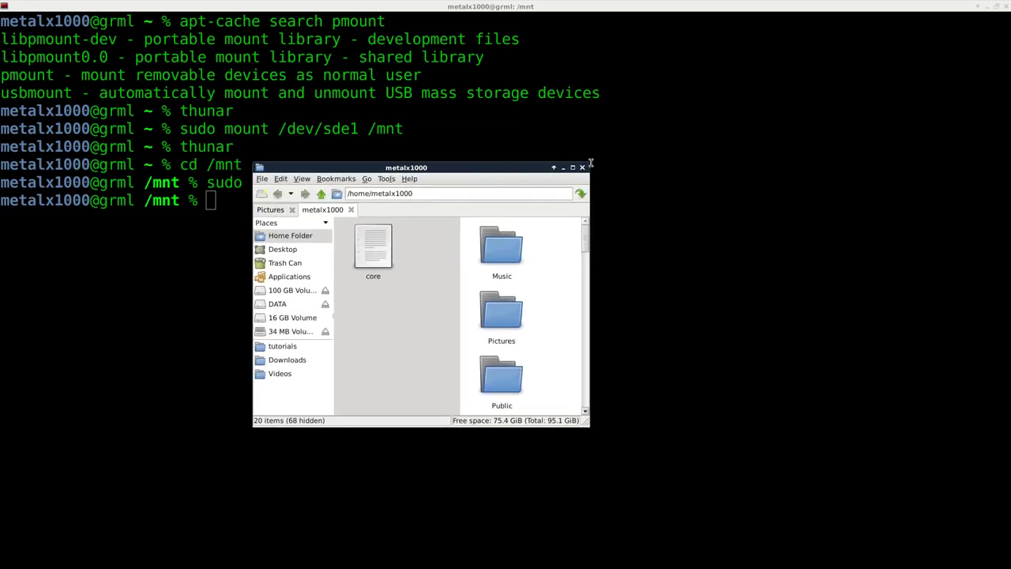
{"action": "left_click", "coordinate": [572, 167]}
{"action": "key", "text": "F3"}
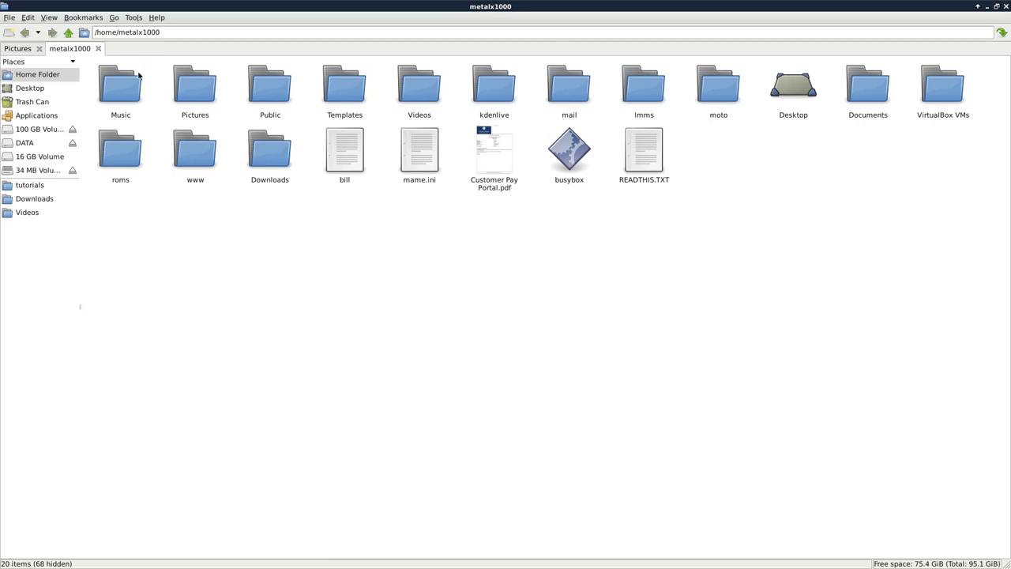
Switch to the terminal and try to unmount the drive with sudo umount /mnt.
{"action": "key", "text": "alt+Tab"}
{"action": "type", "text": "sudo umount /mnt"}
{"action": "key", "text": "Return"}
Leave /mnt by changing to the home directory and rerun sudo umount /mnt.
{"action": "type", "text": "cd"}
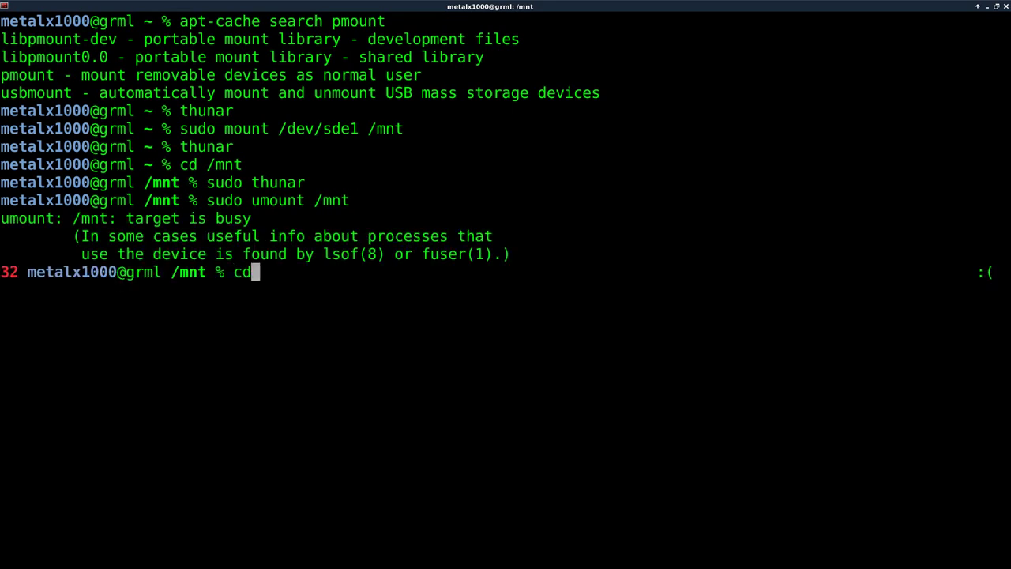
{"action": "key", "text": "Return"}
{"action": "type", "text": "cd"}
{"action": "key", "text": "ctrl+u"}
{"action": "key", "text": "Up"}
{"action": "key", "text": "Up"}
{"action": "key", "text": "Return"}
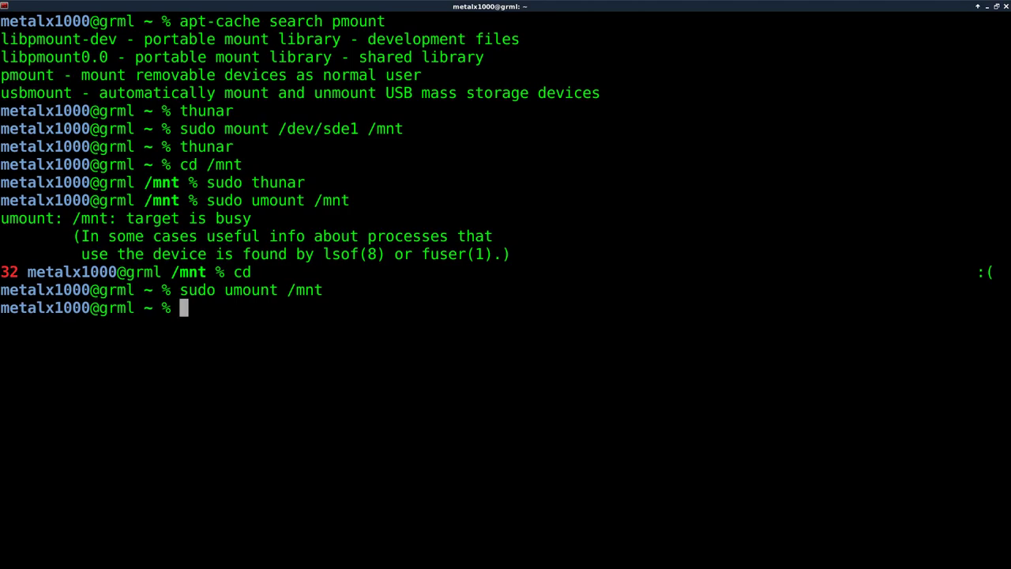
Switch back to the file manager and cancel the removable medium dialog.
{"action": "key", "text": "alt+Tab"}
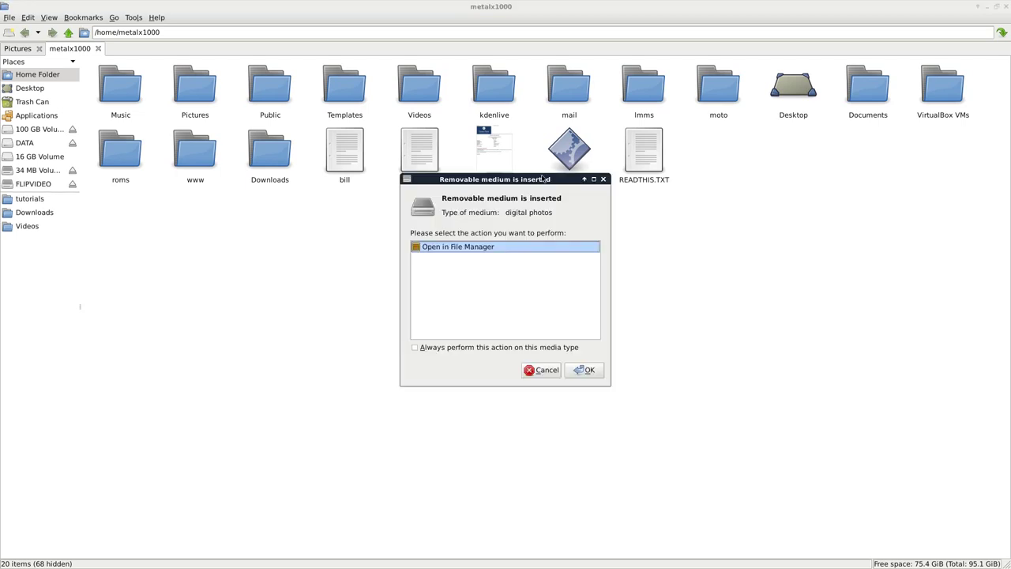
{"action": "left_click_drag", "start_coordinate": [544, 173], "coordinate": [494, 169]}
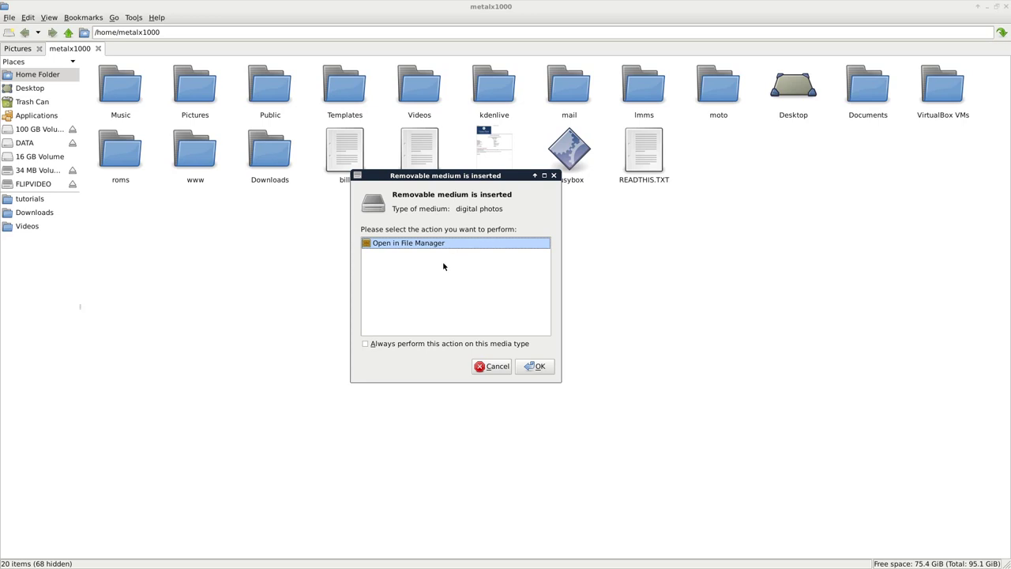
{"action": "left_click", "coordinate": [499, 367]}
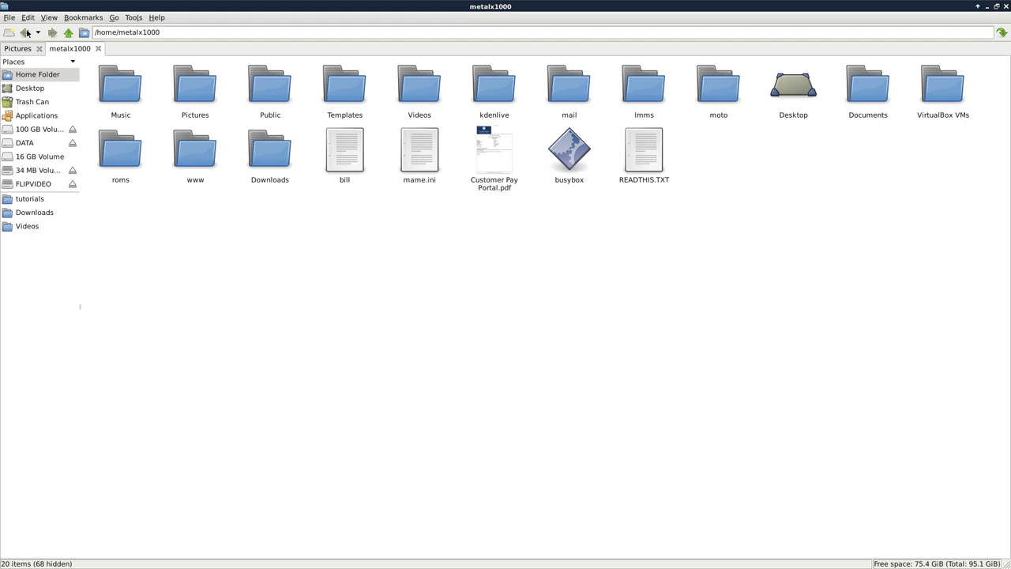
Examine the file manager's editing and bookmark commands and the Downloads folder's context options for custom actions.
{"action": "left_click", "coordinate": [27, 19]}
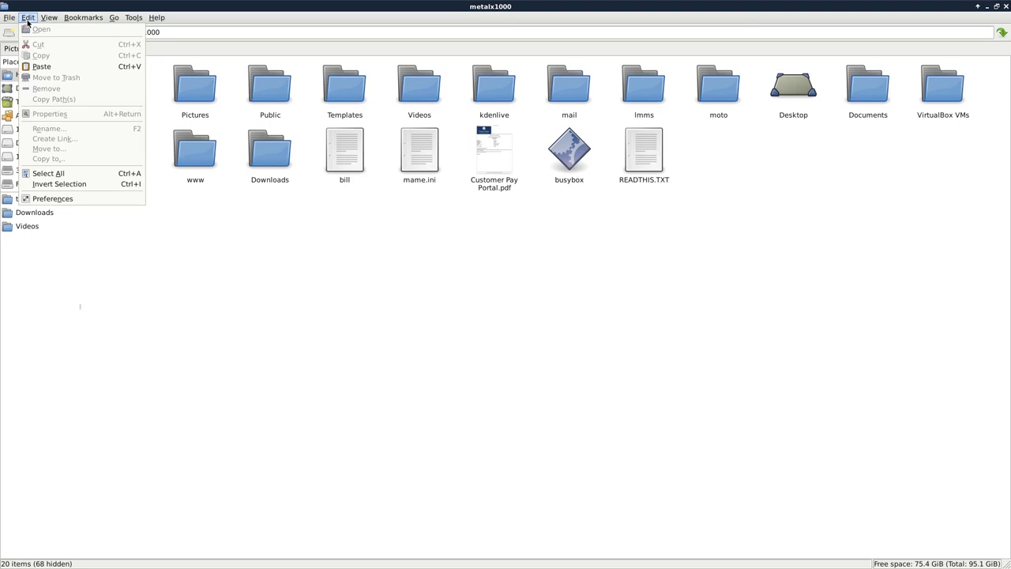
{"action": "left_click", "coordinate": [416, 391]}
{"action": "right_click", "coordinate": [271, 150]}
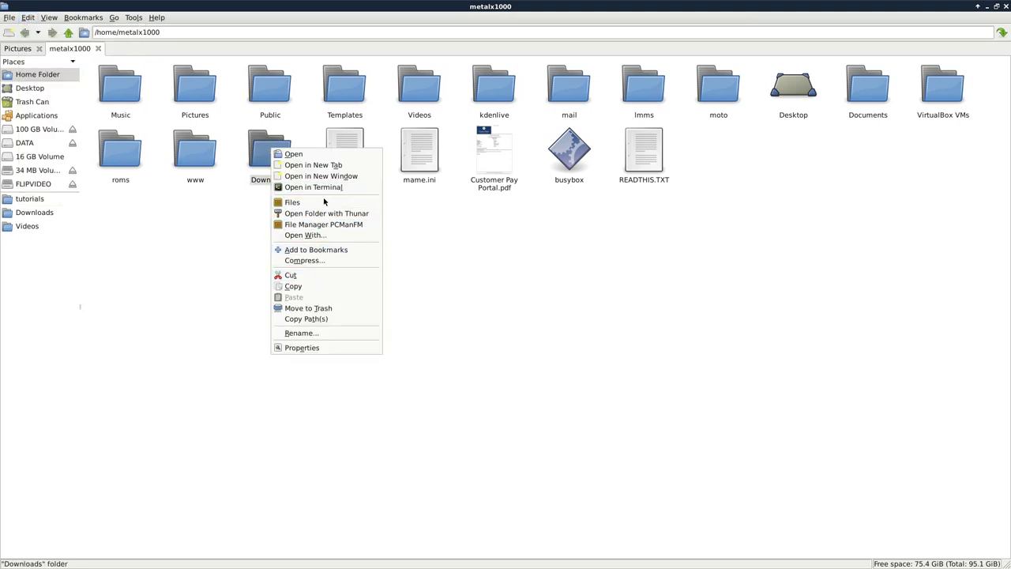
{"action": "left_click", "coordinate": [548, 328]}
{"action": "left_click", "coordinate": [29, 16]}
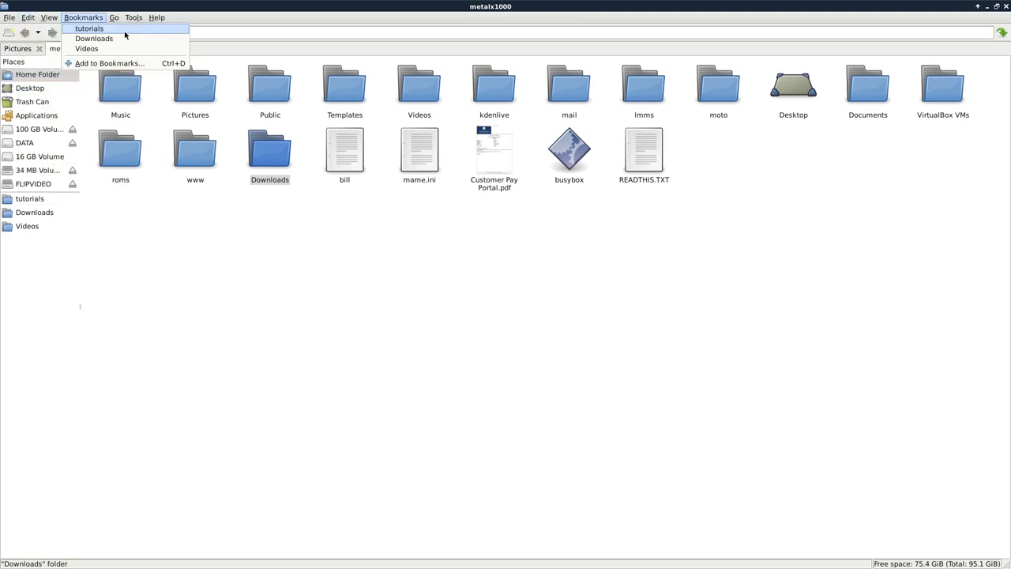
{"action": "left_click", "coordinate": [423, 357]}
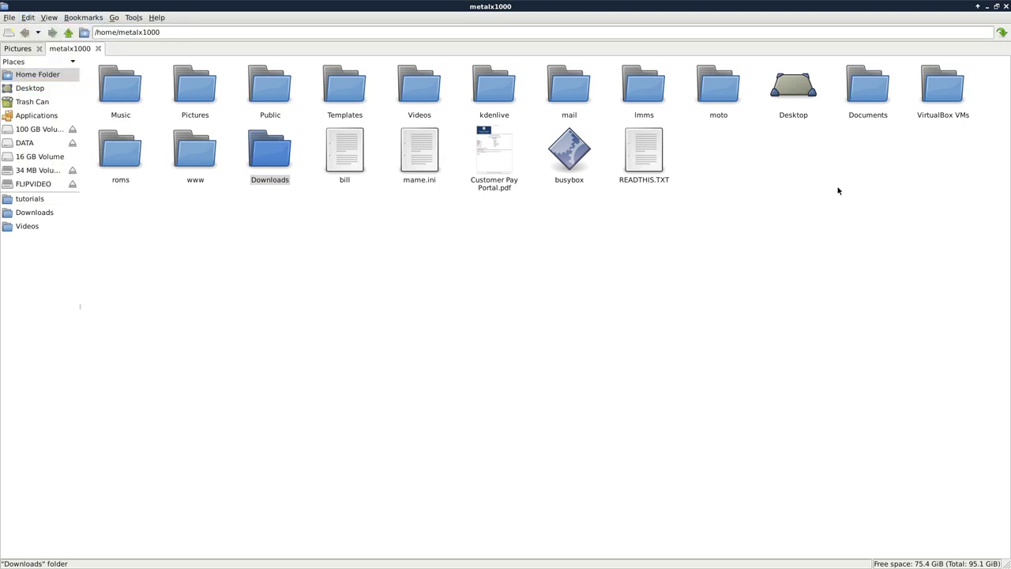
Restore the file manager window to a smaller size, move it aside and quit it.
{"action": "left_click", "coordinate": [996, 7]}
{"action": "left_click_drag", "start_coordinate": [480, 167], "coordinate": [790, 72]}
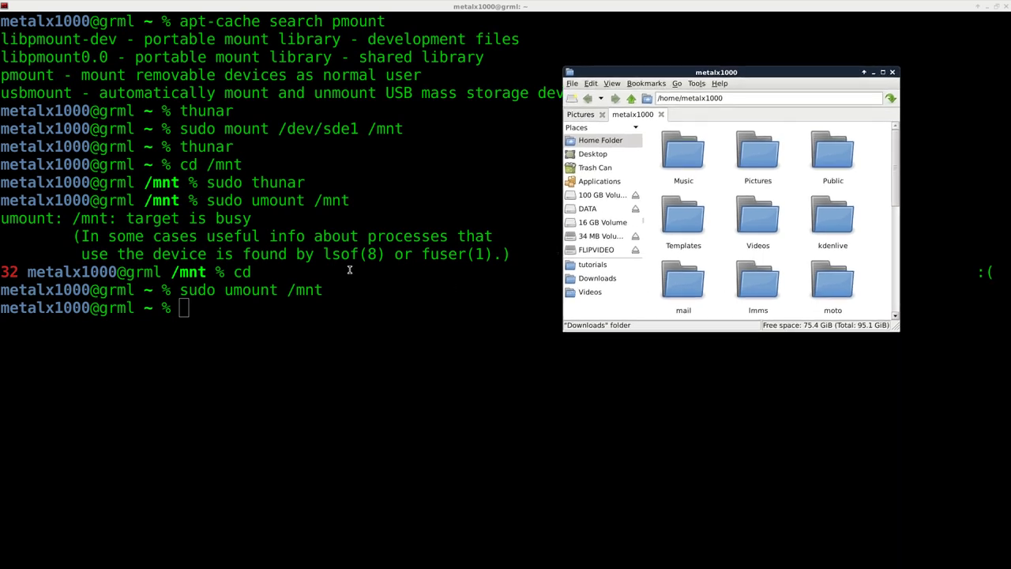
{"action": "key", "text": "ctrl+q"}
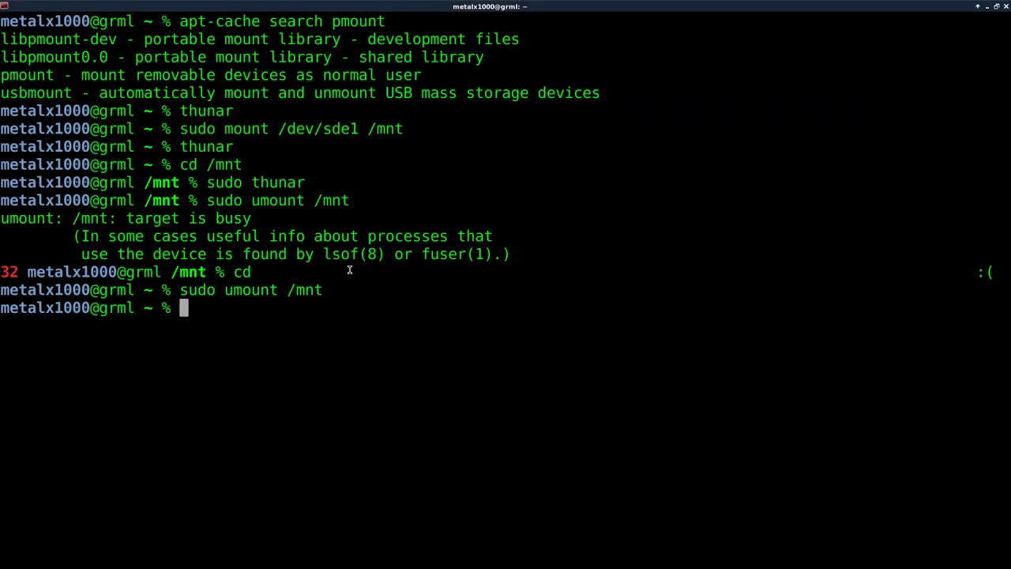
Launch the pcmanfm file manager as root with sudo and move its window aside to make room for a second one.
{"action": "type", "text": "sudo p"}
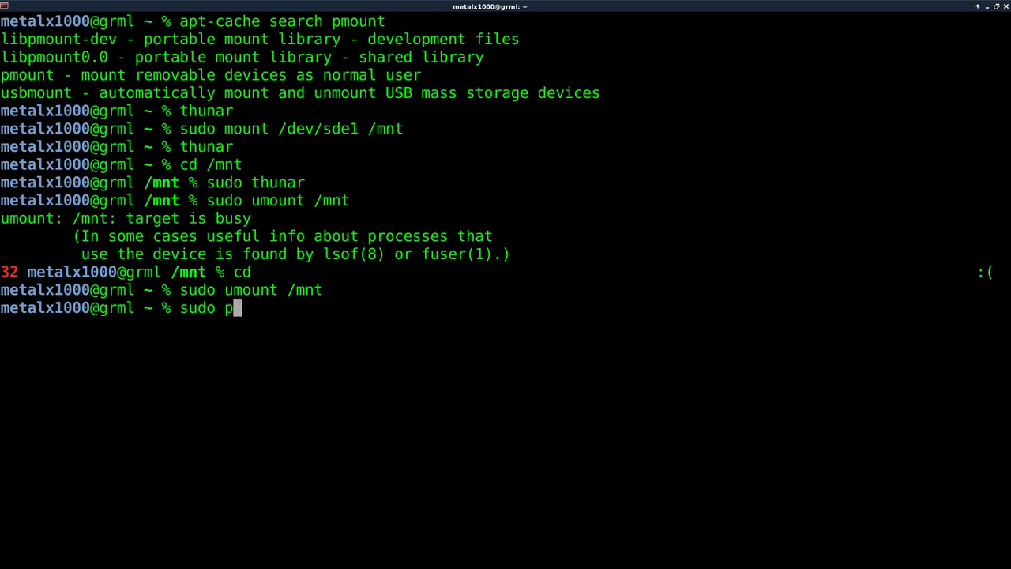
{"action": "type", "text": "cmanfm"}
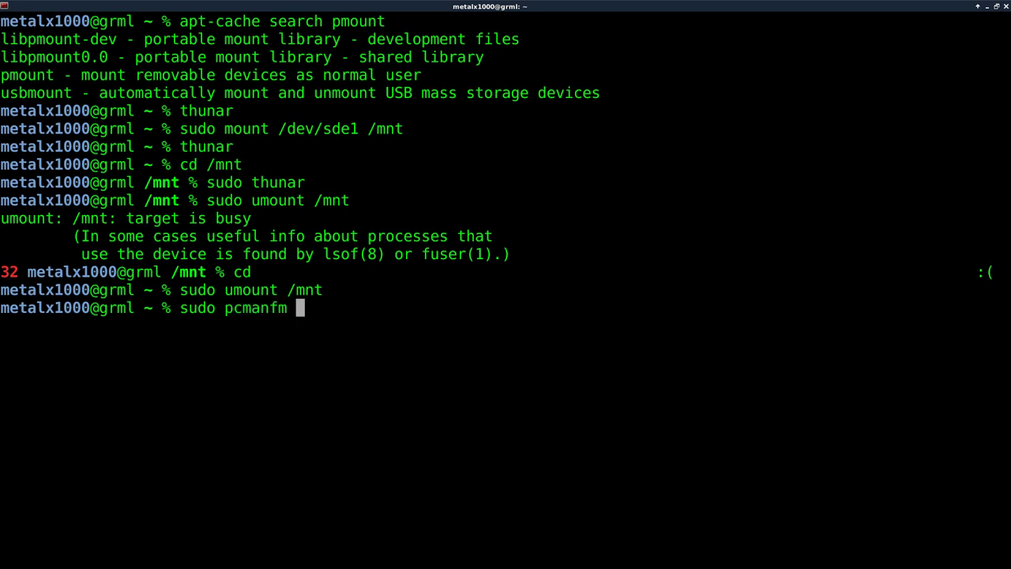
{"action": "key", "text": "Return"}
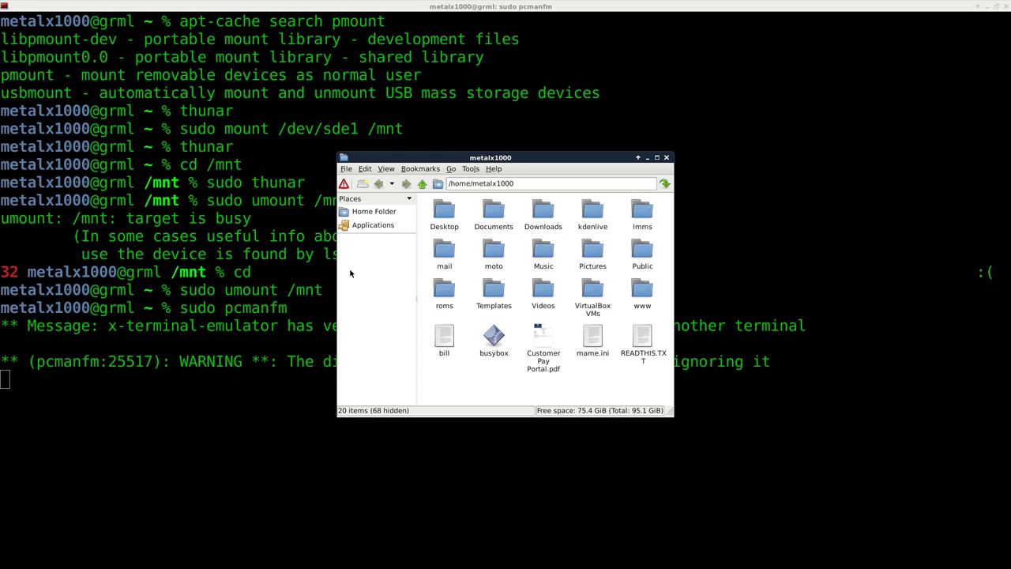
{"action": "left_click_drag", "start_coordinate": [466, 161], "coordinate": [202, 101]}
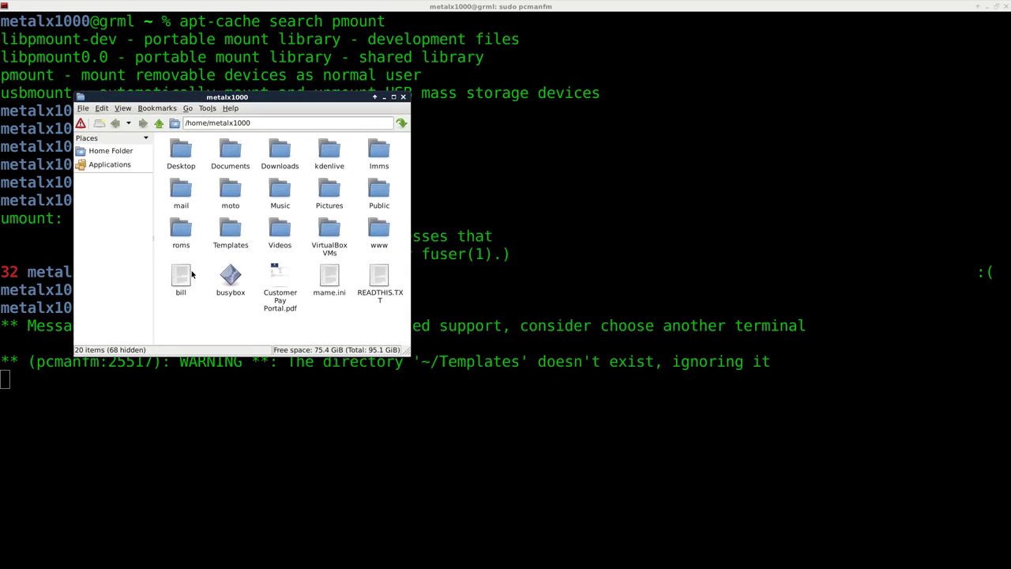
Bring the normal-user home folder window into view beside the root file manager, and return focus to the root window.
{"action": "key", "text": "alt+Tab"}
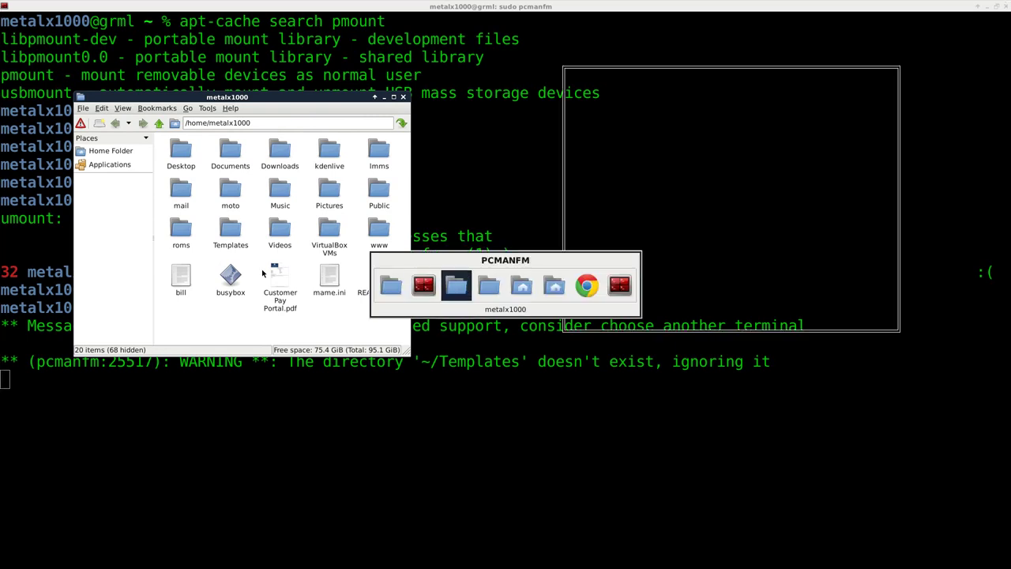
{"action": "key", "text": "Tab"}
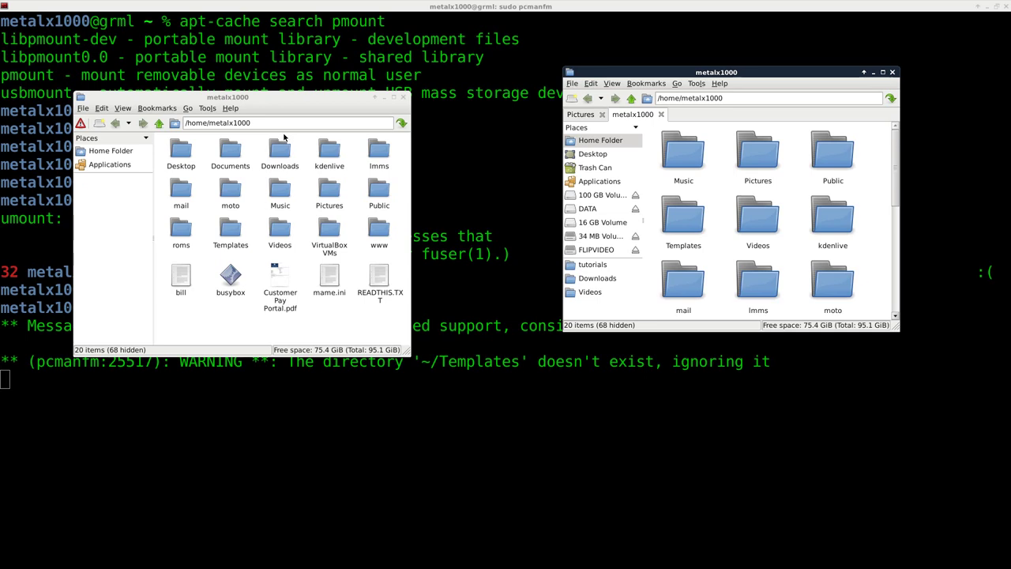
{"action": "left_click", "coordinate": [269, 100]}
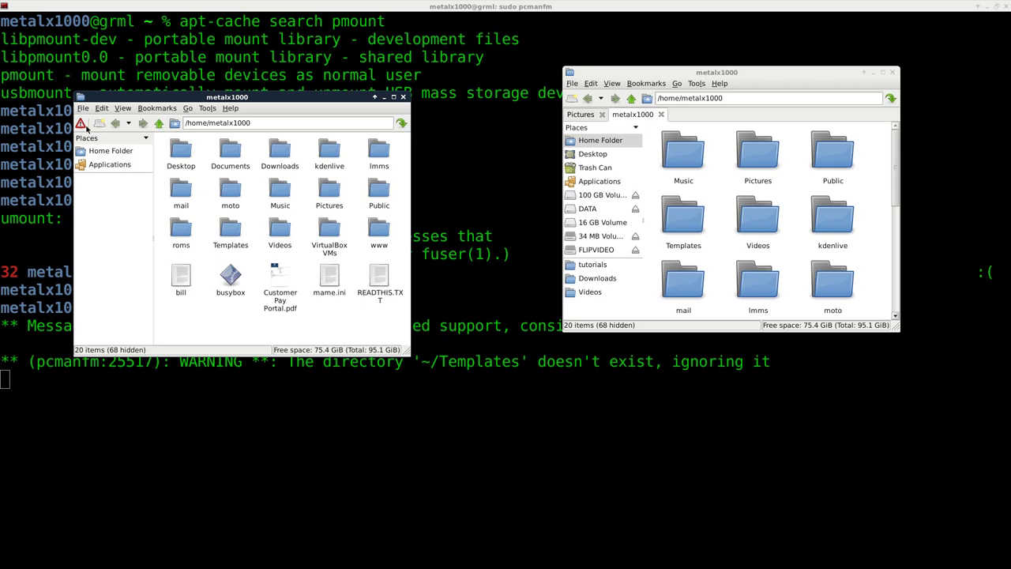
Go to the /mnt directory in the root file manager window.
{"action": "mouse_move", "coordinate": [83, 127]}
{"action": "left_click_drag", "start_coordinate": [260, 124], "coordinate": [90, 122]}
{"action": "type", "text": "/mnt"}
{"action": "key", "text": "Return"}
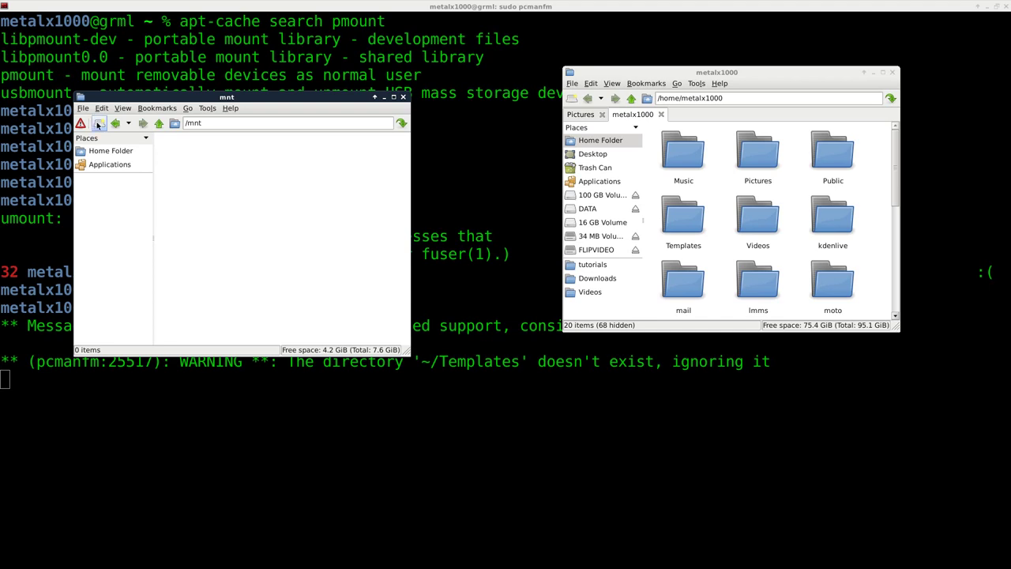
Change the root file manager's location to the filesystem root directory /.
{"action": "left_click", "coordinate": [235, 121]}
{"action": "key", "text": "BackSpace"}
{"action": "key", "text": "BackSpace"}
{"action": "key", "text": "BackSpace"}
{"action": "key", "text": "Return"}
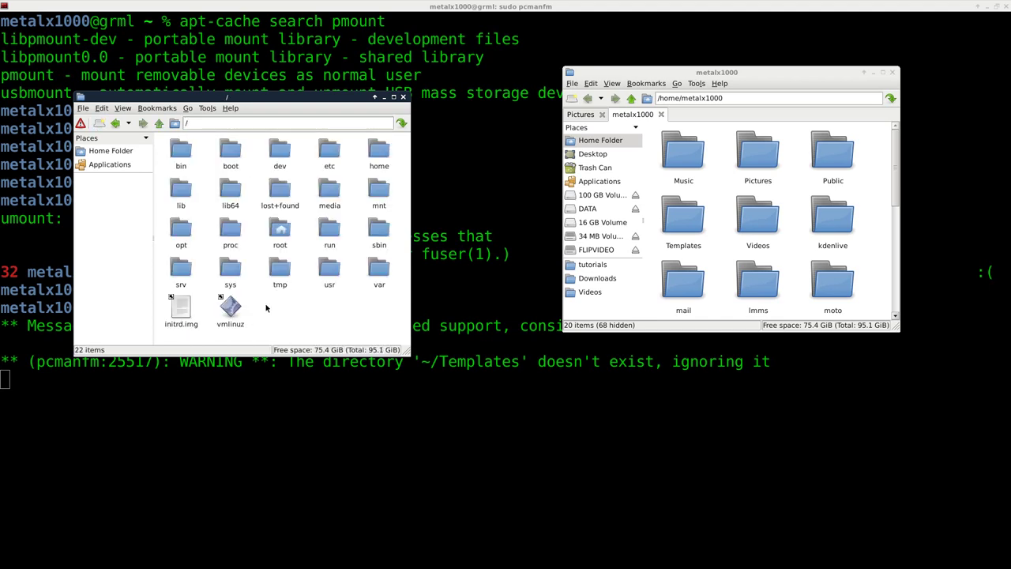
Move the file bill from the normal-user home folder into the root file manager's / directory.
{"action": "left_click", "coordinate": [739, 207]}
{"action": "scroll", "coordinate": [735, 243], "scroll_direction": "down", "scroll_amount": 5}
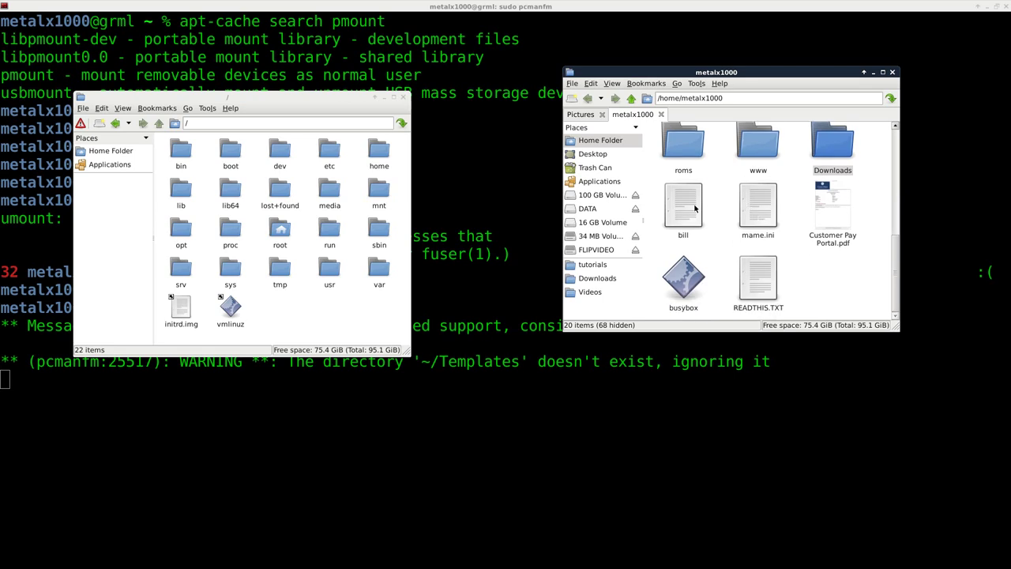
{"action": "left_click_drag", "start_coordinate": [695, 207], "coordinate": [379, 326]}
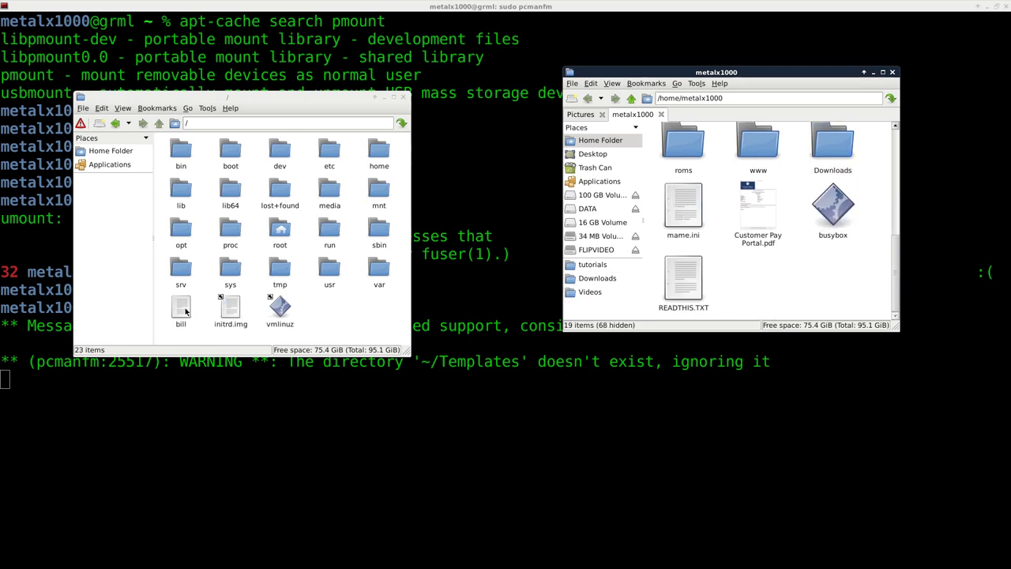
Send the file bill in / to the trash and close the root file manager window.
{"action": "left_click", "coordinate": [185, 311]}
{"action": "key", "text": "Delete"}
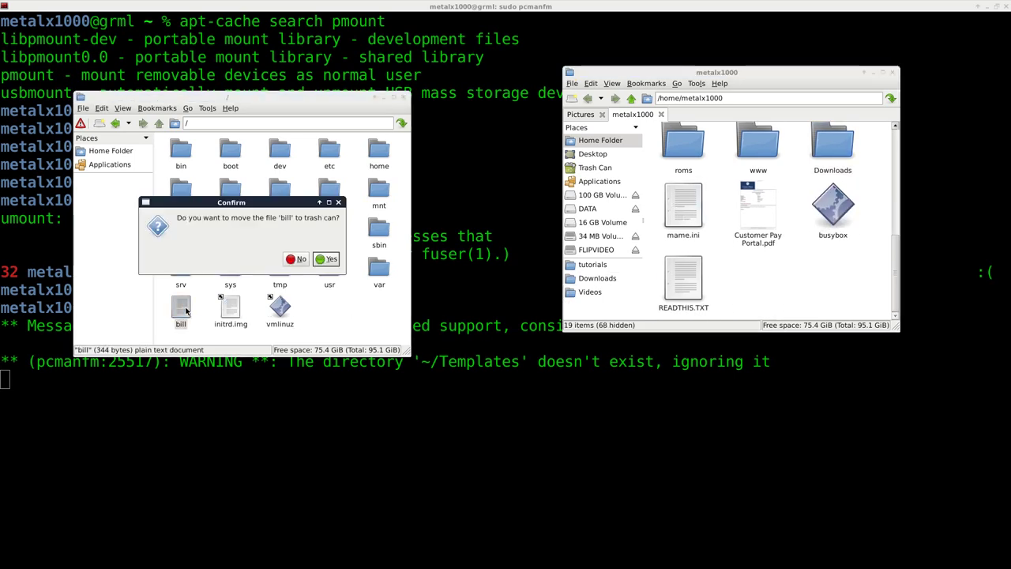
{"action": "key", "text": "Return"}
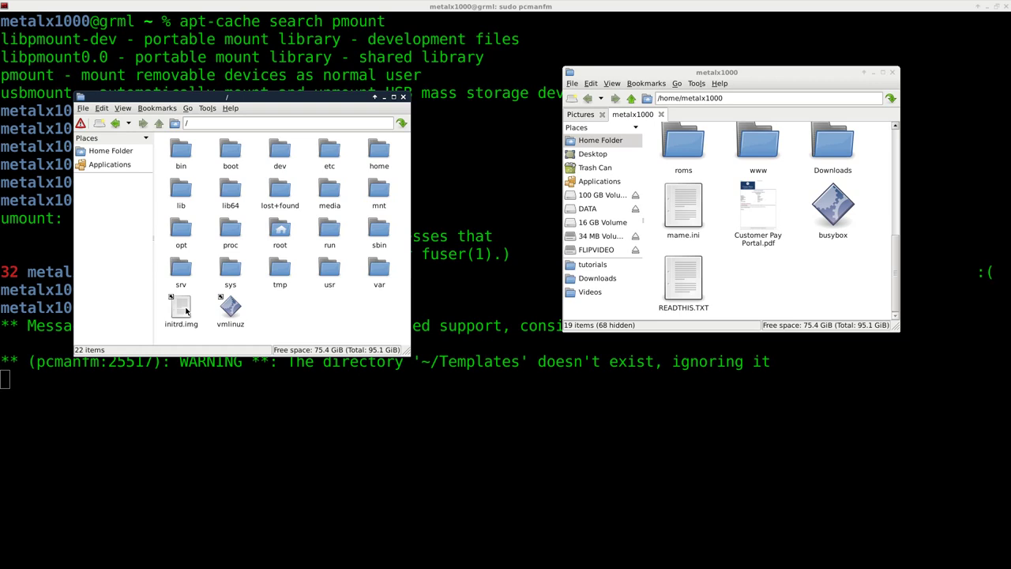
{"action": "left_click", "coordinate": [393, 96]}
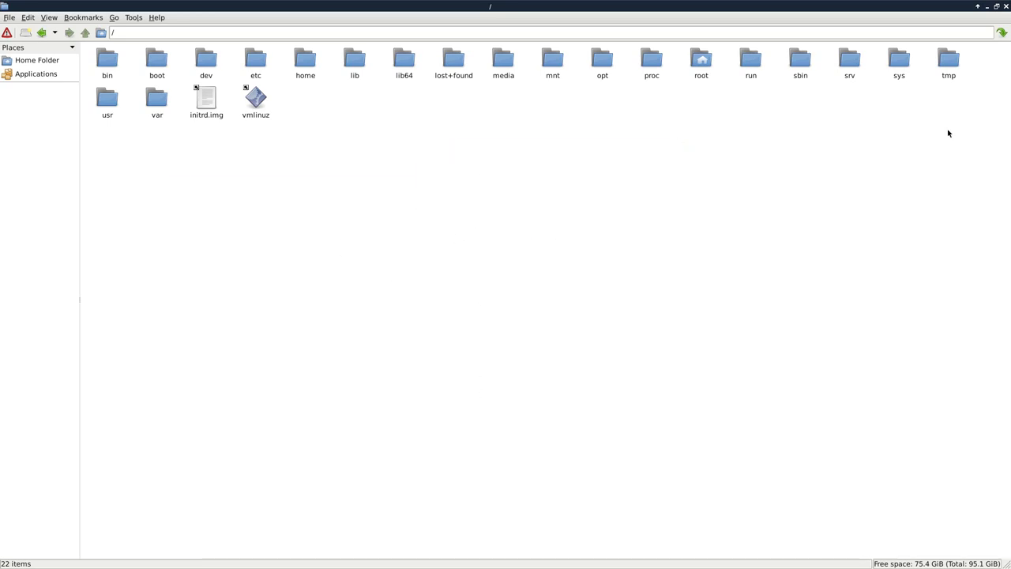
{"action": "left_click", "coordinate": [1006, 6]}
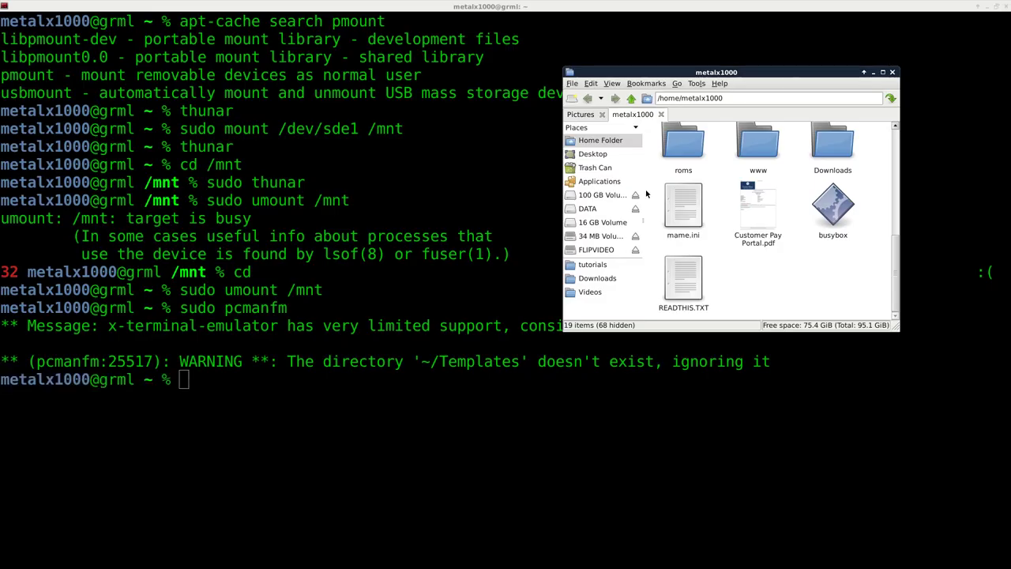
Set up the home folder window maximized in dual-pane view, with a wider Places side pane.
{"action": "left_click", "coordinate": [883, 72]}
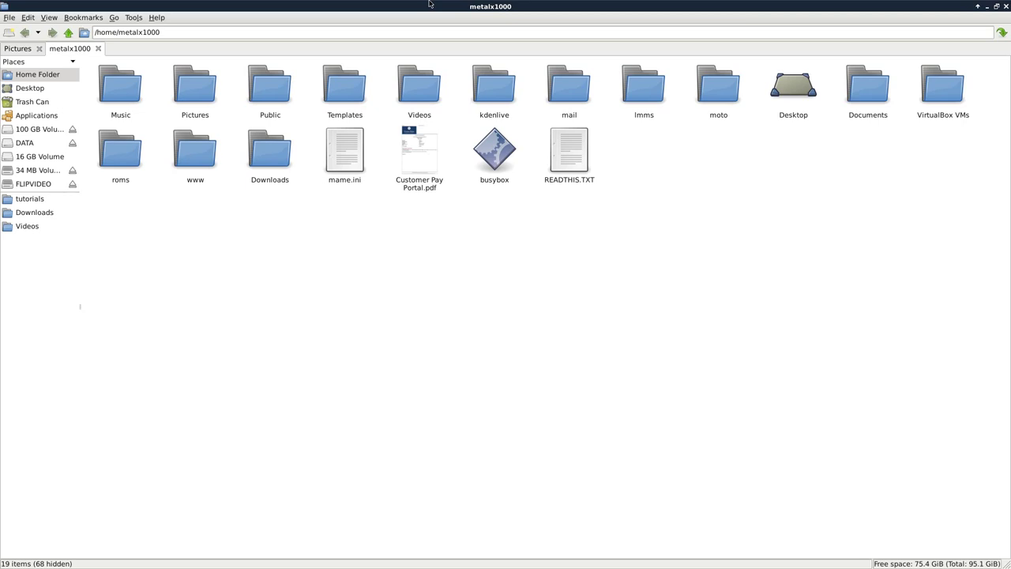
{"action": "left_click", "coordinate": [996, 6]}
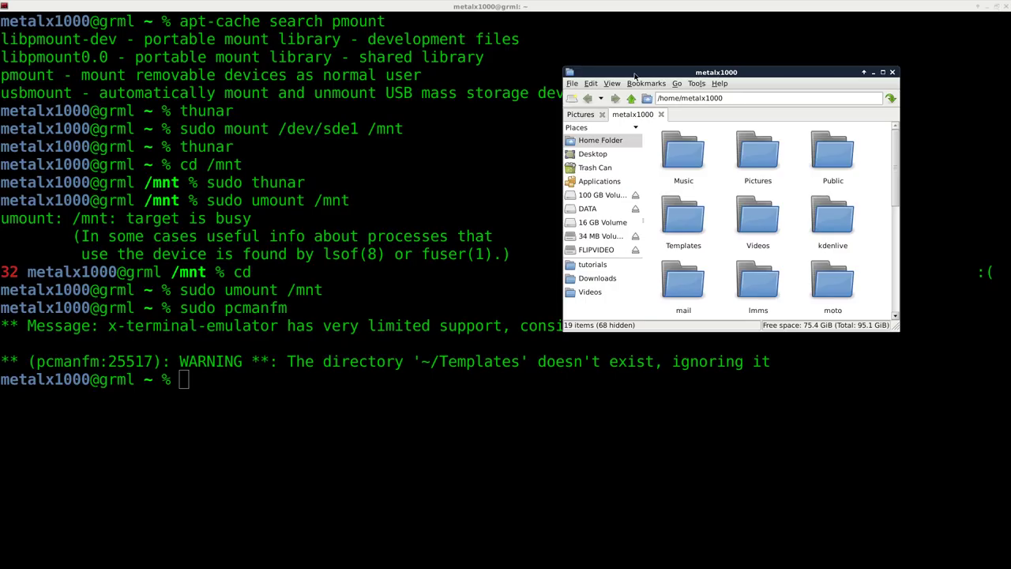
{"action": "left_click", "coordinate": [882, 72]}
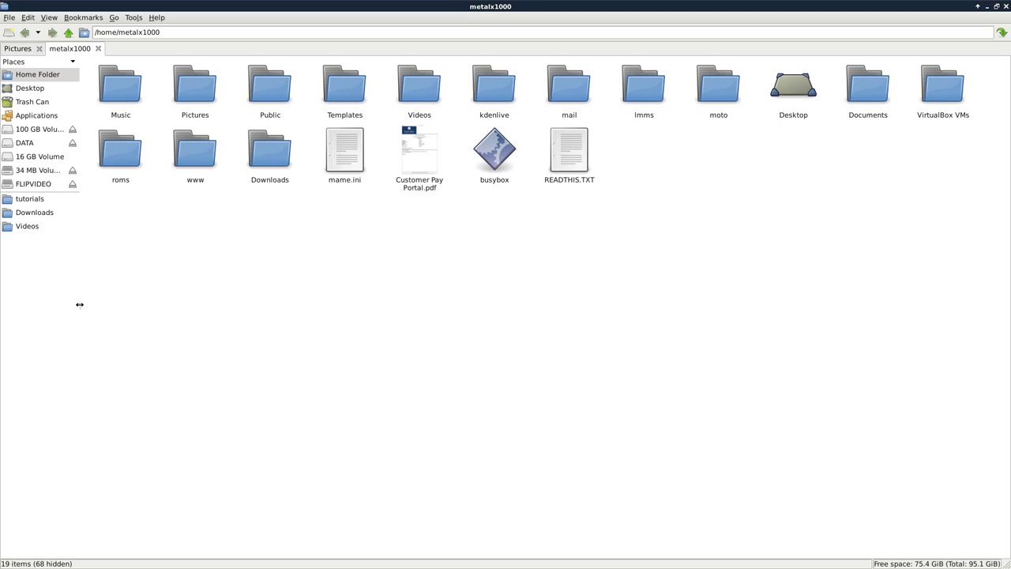
{"action": "left_click_drag", "start_coordinate": [80, 304], "coordinate": [94, 305]}
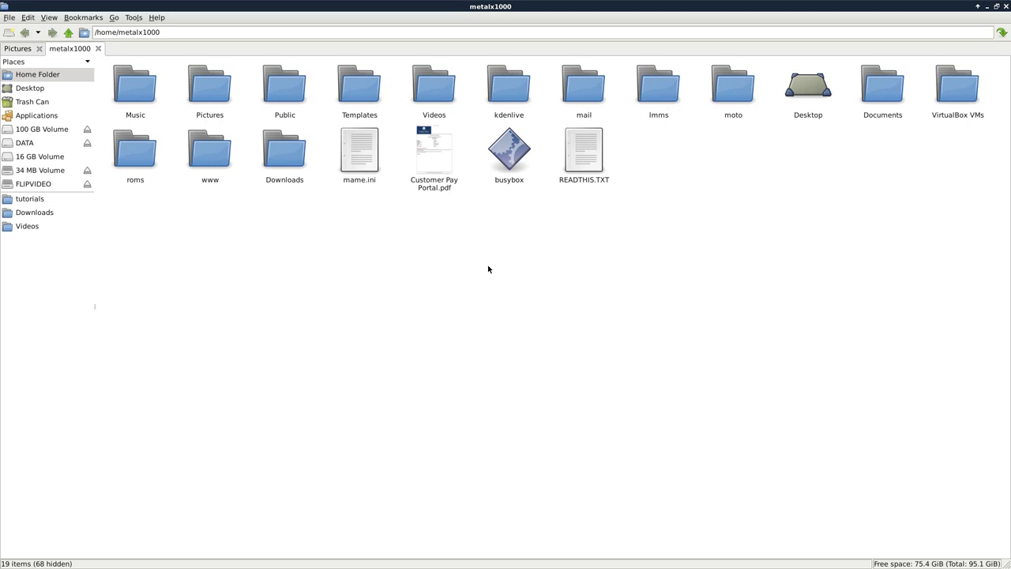
{"action": "key", "text": "F3"}
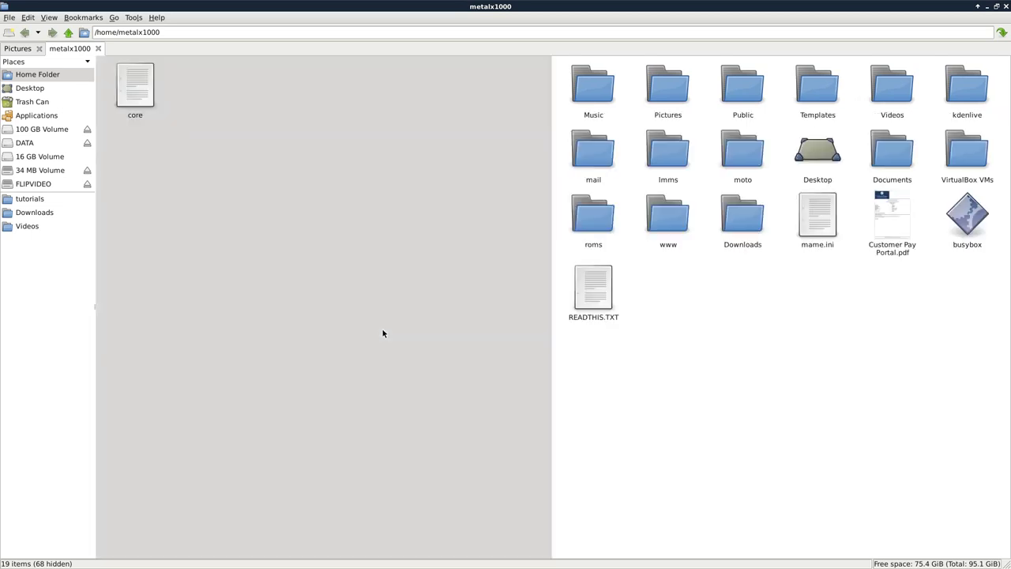
{"action": "left_click", "coordinate": [383, 267]}
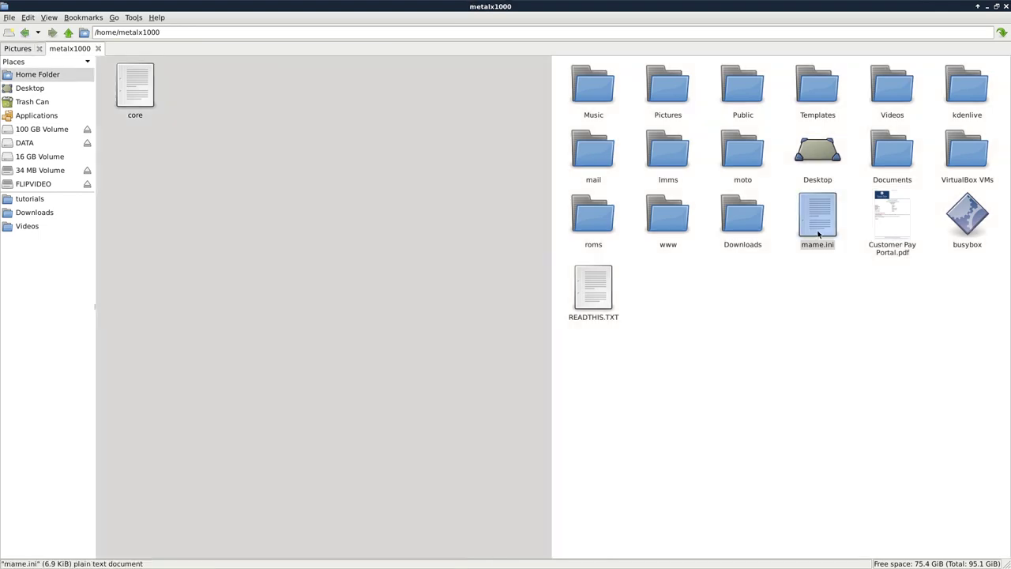
Move mame.ini from the home folder to Pictures, and bring both mame.ini and core back into the home folder.
{"action": "left_click_drag", "start_coordinate": [817, 217], "coordinate": [383, 287]}
{"action": "left_click_drag", "start_coordinate": [207, 93], "coordinate": [747, 353]}
{"action": "left_click_drag", "start_coordinate": [127, 83], "coordinate": [820, 332]}
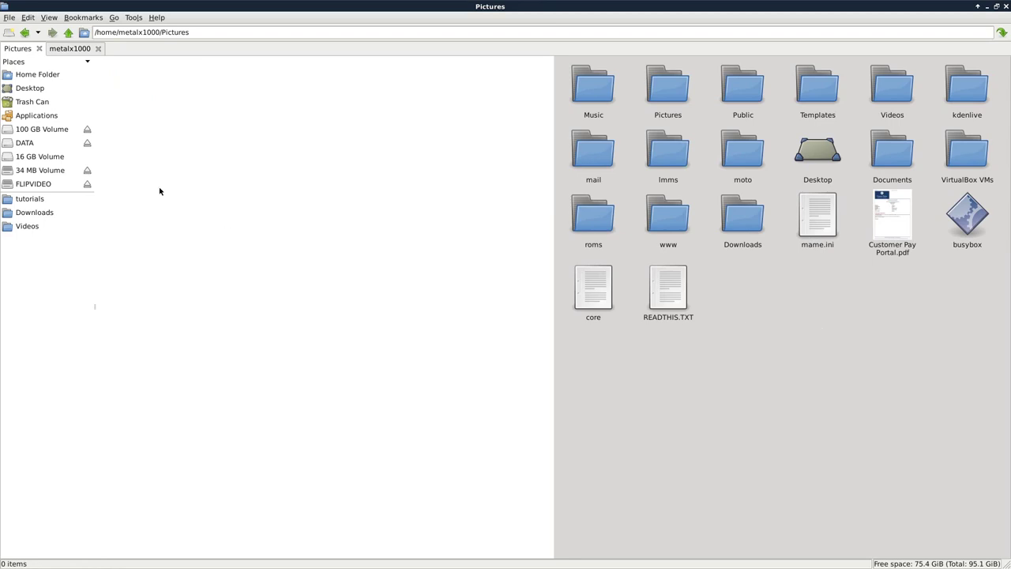
Show the FLIPVIDEO drive beside the home folder and try to copy mame.ini onto it, skipping the replacement of the existing file.
{"action": "left_click", "coordinate": [29, 187]}
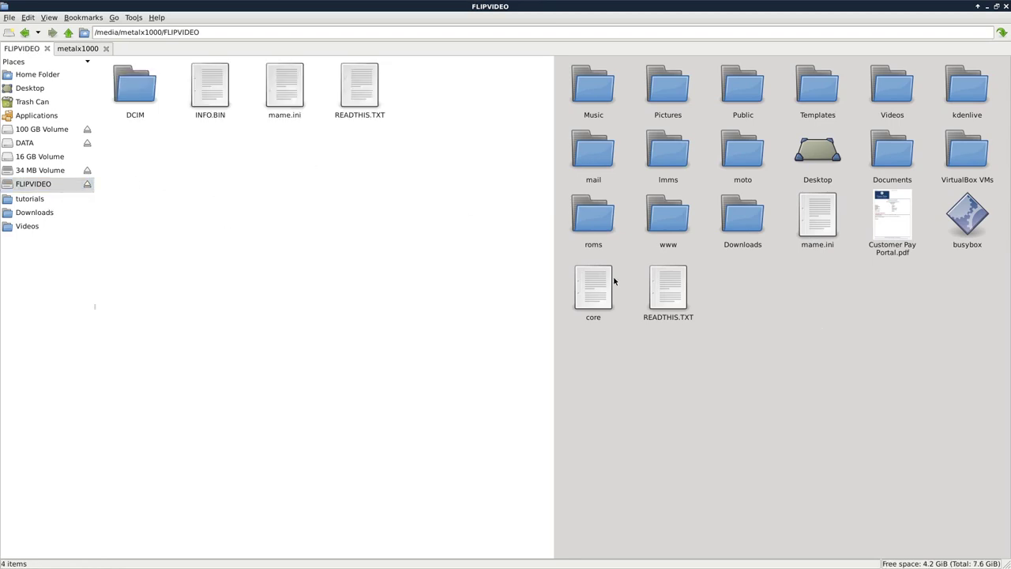
{"action": "left_click_drag", "start_coordinate": [825, 229], "coordinate": [357, 290]}
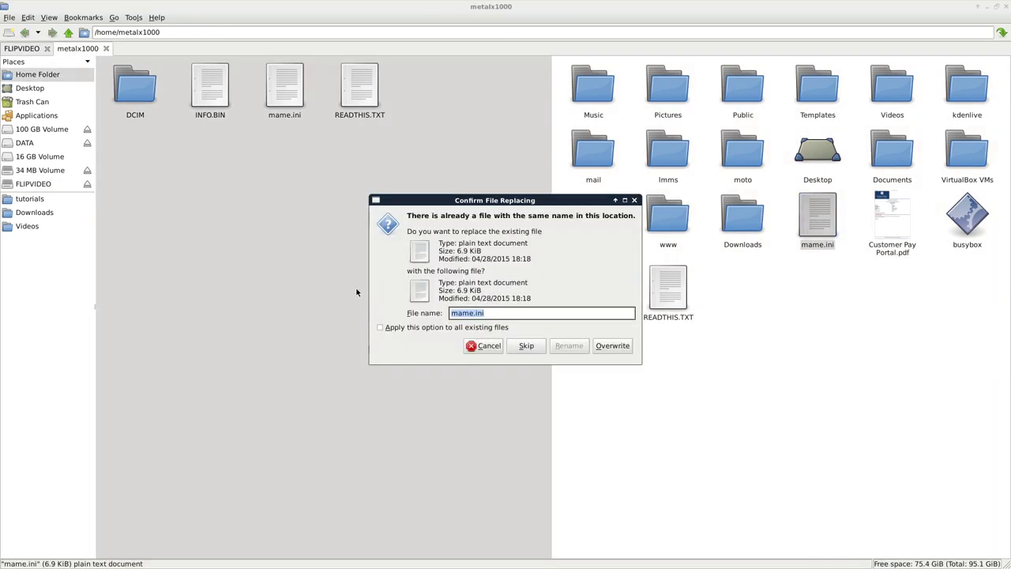
{"action": "left_click", "coordinate": [526, 345]}
Permanently delete mame.ini from FLIPVIDEO and copy it there again from the home folder.
{"action": "left_click_drag", "start_coordinate": [304, 182], "coordinate": [289, 119]}
{"action": "key", "text": "Delete"}
{"action": "key", "text": "Return"}
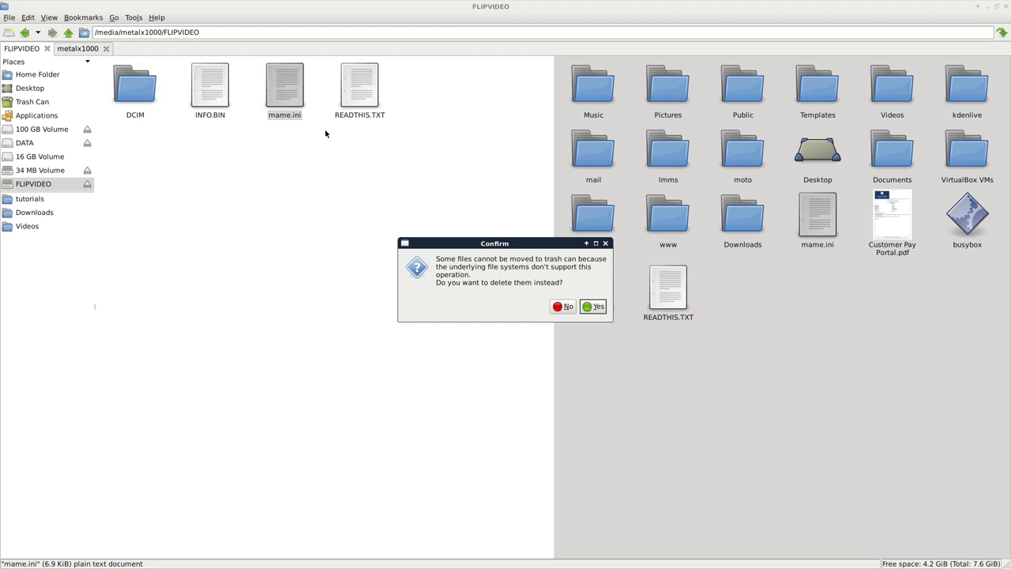
{"action": "left_click", "coordinate": [593, 307]}
{"action": "left_click", "coordinate": [833, 305]}
{"action": "left_click_drag", "start_coordinate": [823, 224], "coordinate": [307, 244]}
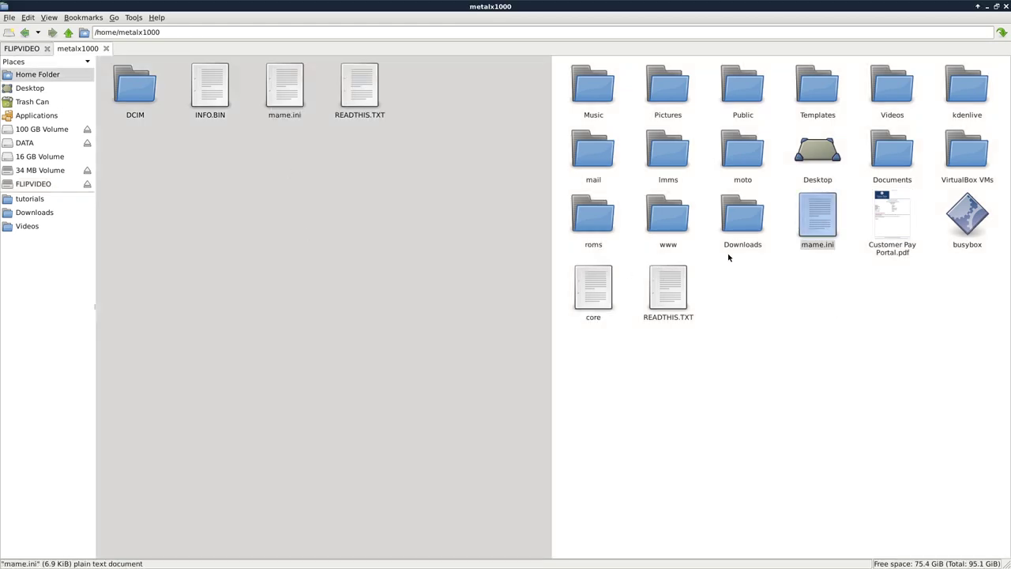
Try copying READTHIS.TXT from the home folder to FLIPVIDEO, skipping the replacement, and copy core there.
{"action": "left_click_drag", "start_coordinate": [668, 298], "coordinate": [309, 229]}
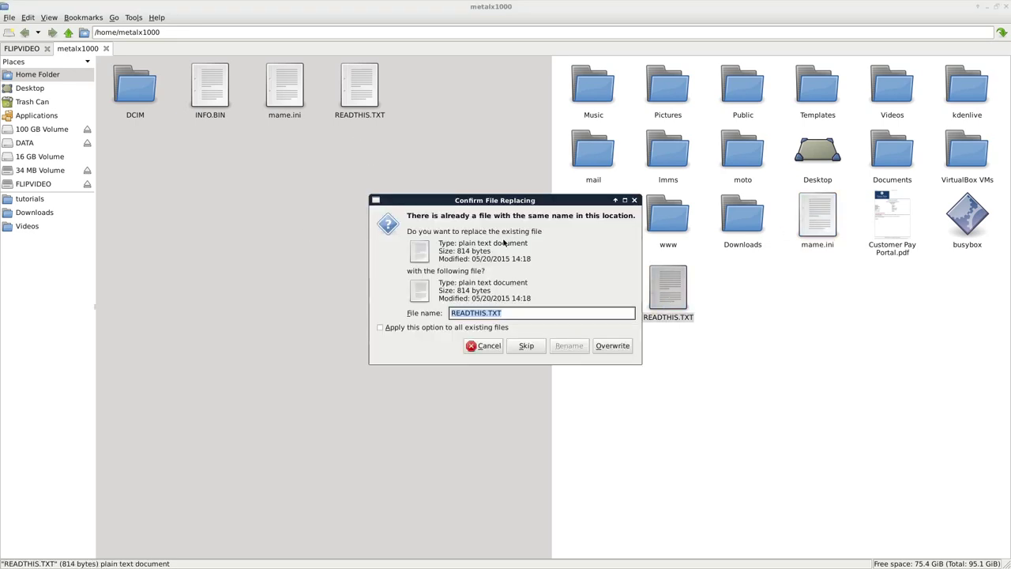
{"action": "left_click", "coordinate": [525, 343]}
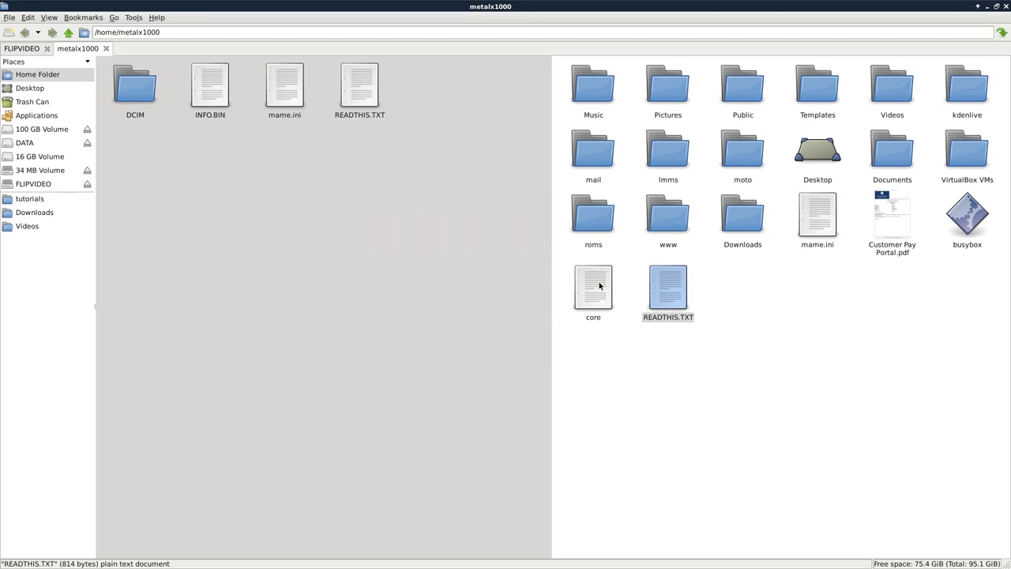
{"action": "left_click_drag", "start_coordinate": [598, 288], "coordinate": [315, 263]}
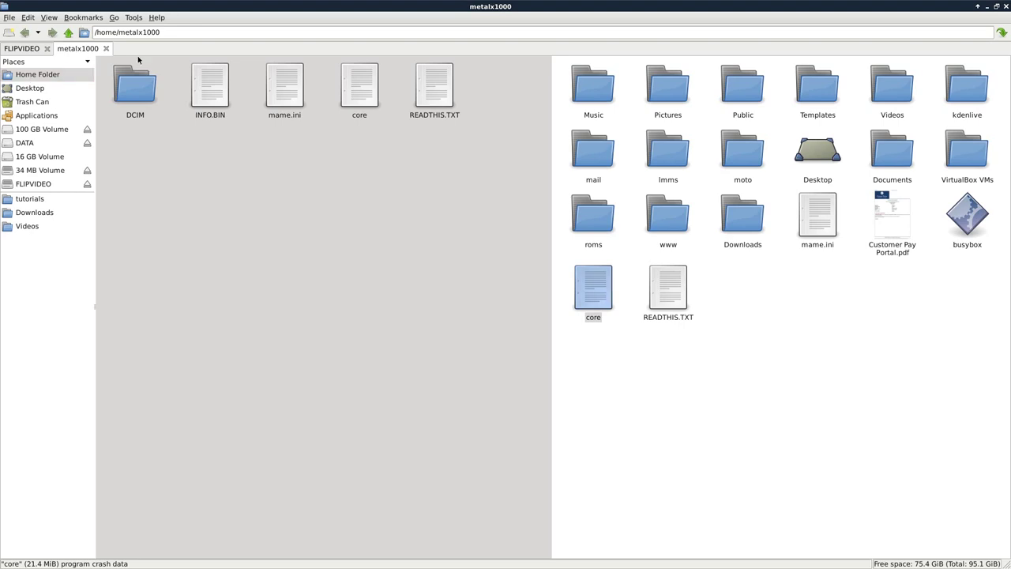
{"action": "left_click", "coordinate": [198, 169]}
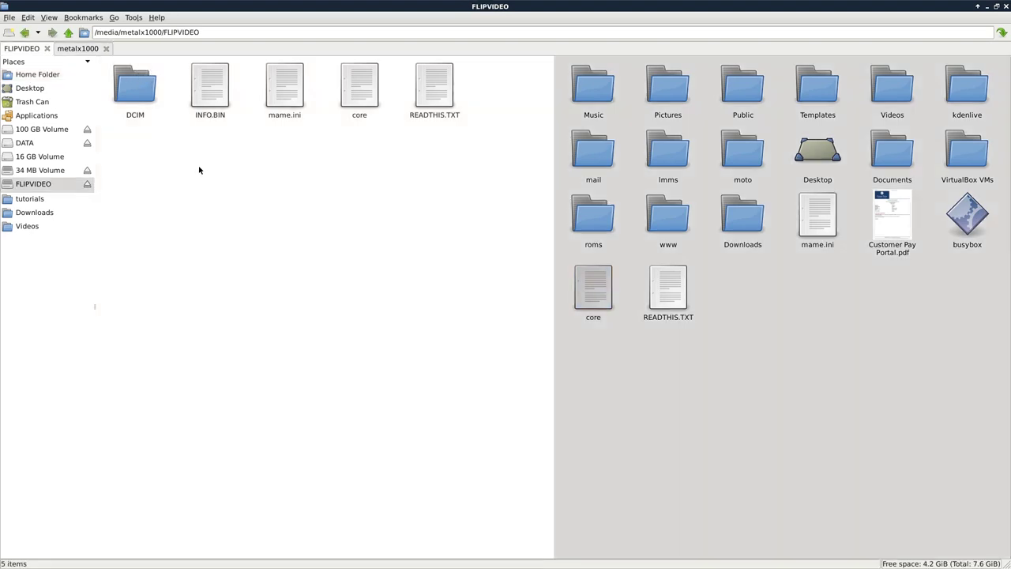
Show the Pictures folder beside the home folder and move mame.ini and Customer Pay Portal.pdf into it.
{"action": "left_click", "coordinate": [47, 76]}
{"action": "double_click", "coordinate": [224, 93]}
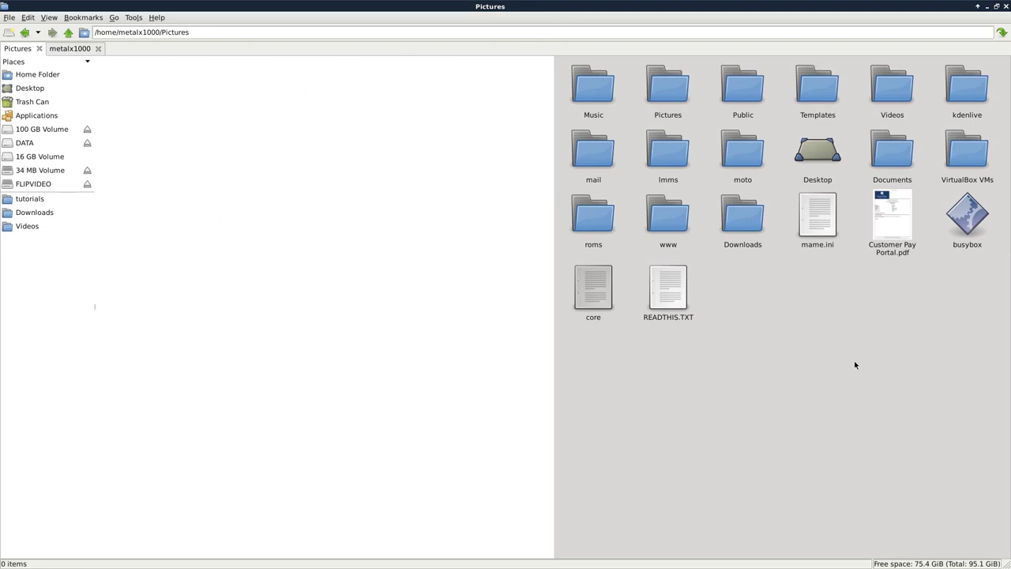
{"action": "left_click_drag", "start_coordinate": [827, 229], "coordinate": [313, 210]}
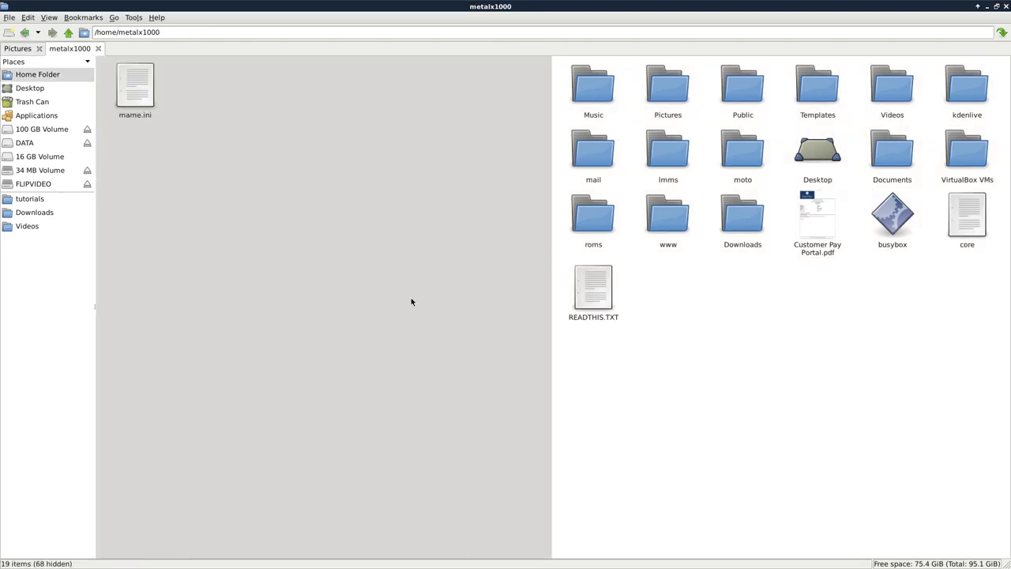
{"action": "left_click_drag", "start_coordinate": [815, 232], "coordinate": [345, 212]}
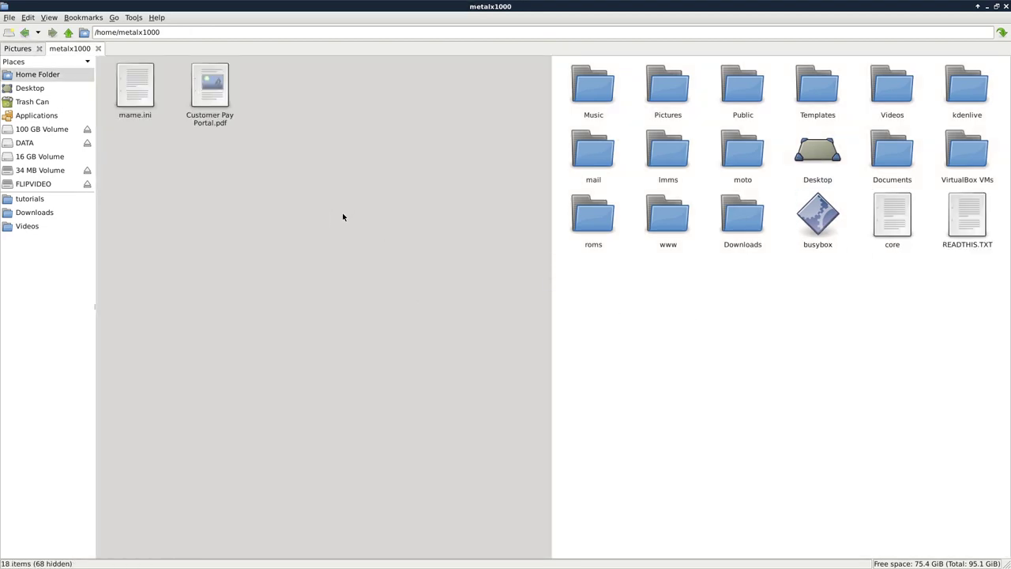
Move Customer Pay Portal.pdf and mame.ini from Pictures back to the home folder and close the file manager.
{"action": "left_click_drag", "start_coordinate": [213, 101], "coordinate": [711, 336]}
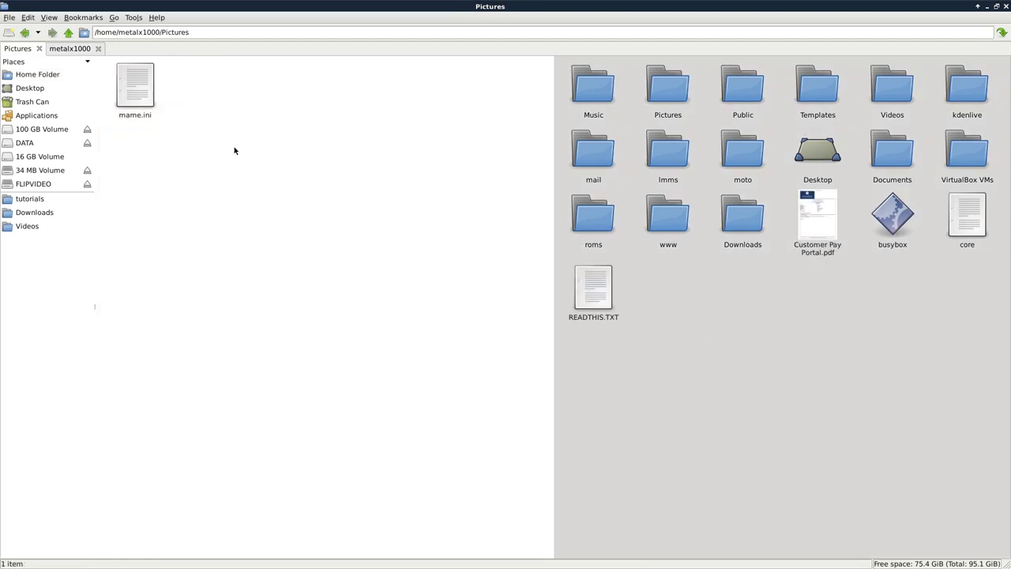
{"action": "left_click_drag", "start_coordinate": [135, 86], "coordinate": [800, 321]}
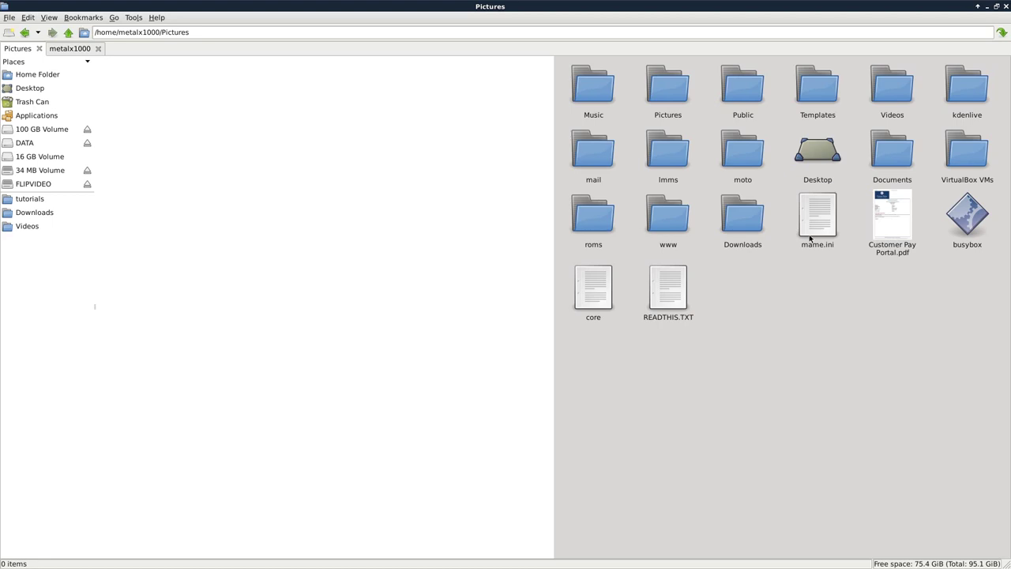
{"action": "left_click", "coordinate": [1006, 6]}
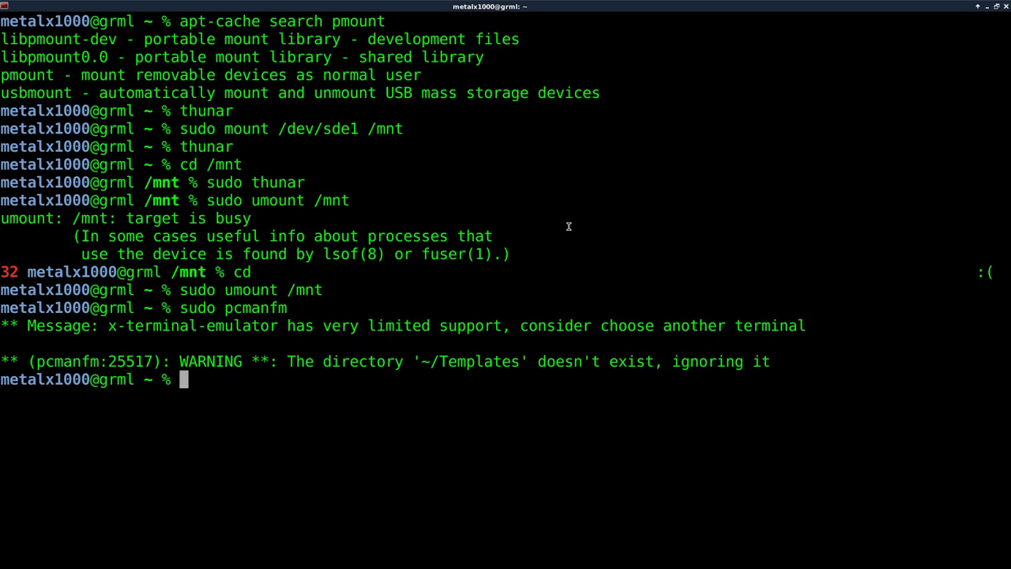